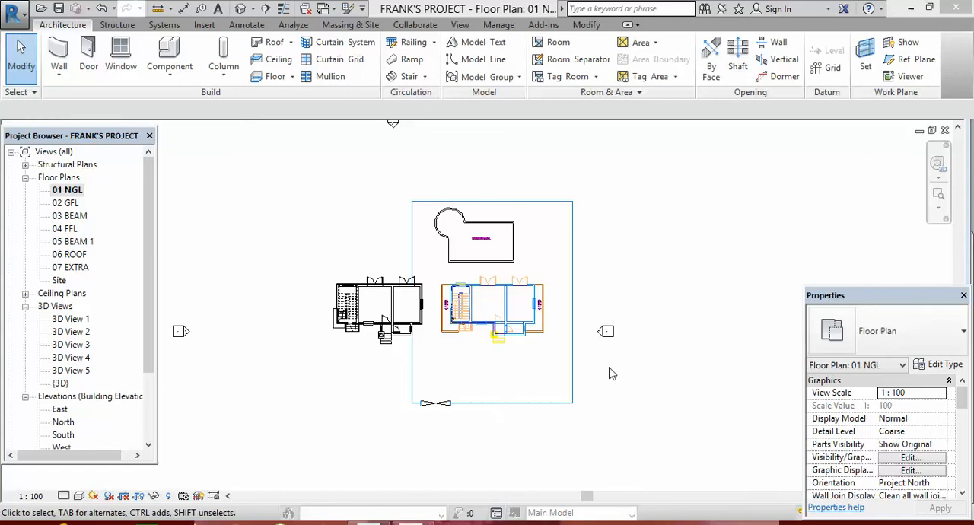
Examine the imported plan drawing and the finished walls beside it on the 01 NGL floor plan.
scroll(516, 304, "up", 3)
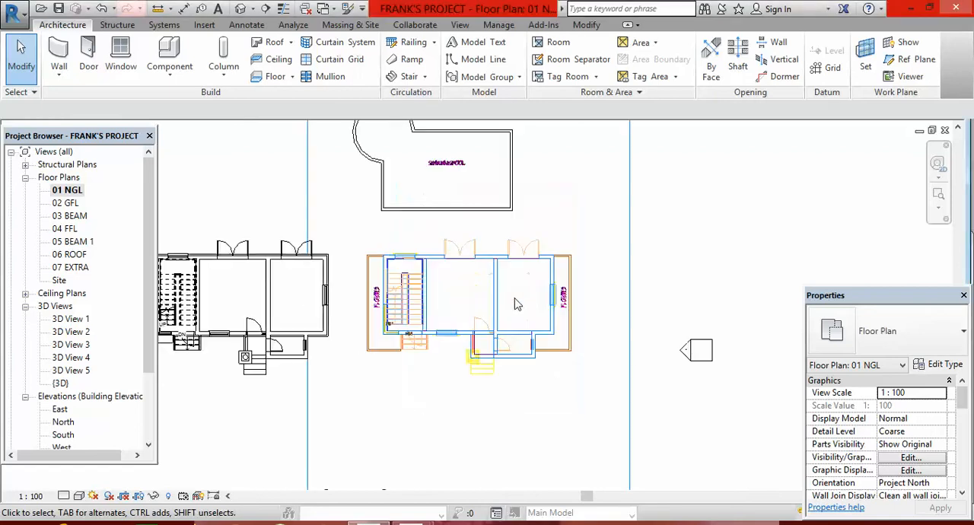
scroll(515, 305, "down", 2)
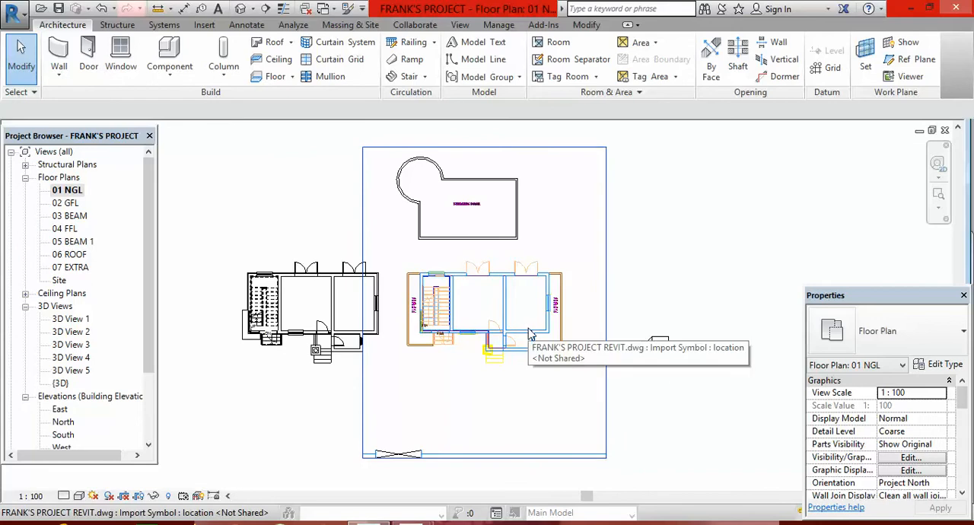
scroll(544, 371, "up", 1)
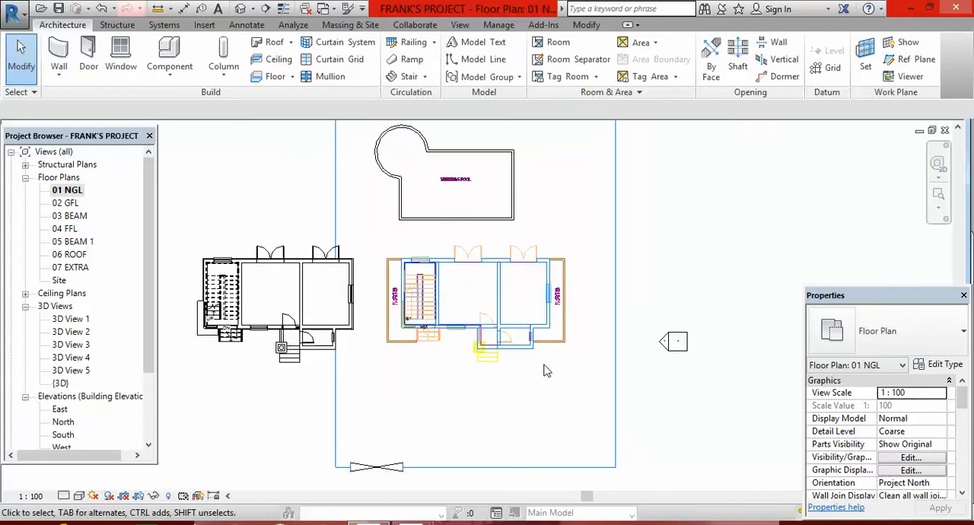
scroll(546, 342, "up", 3)
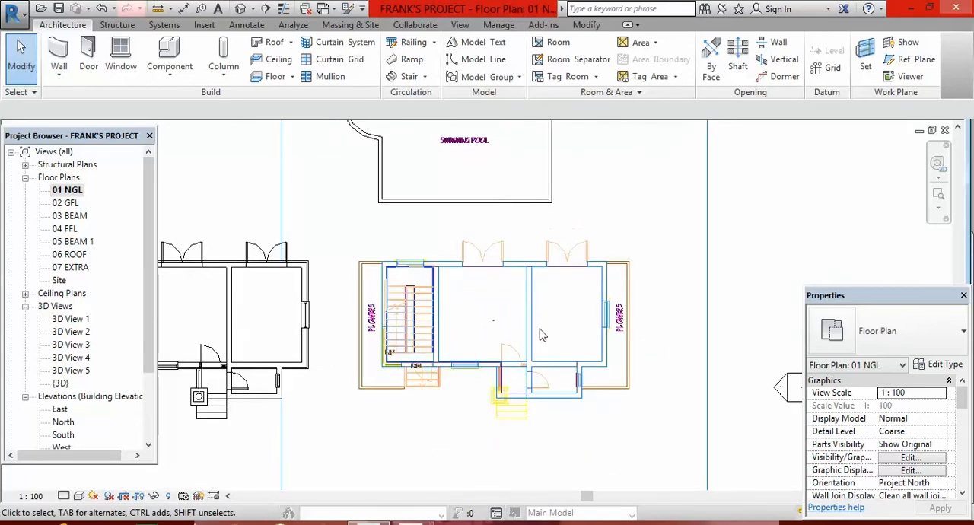
scroll(546, 328, "down", 2)
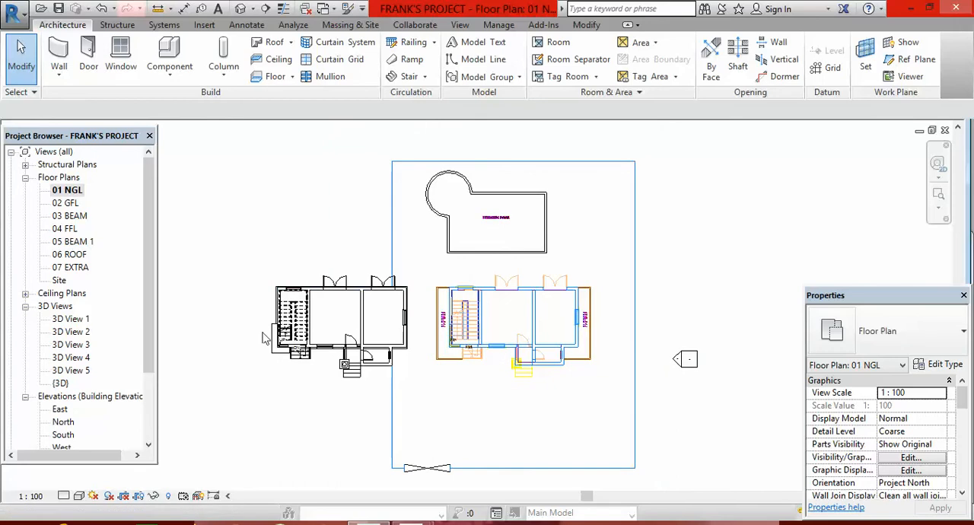
scroll(348, 312, "up", 2)
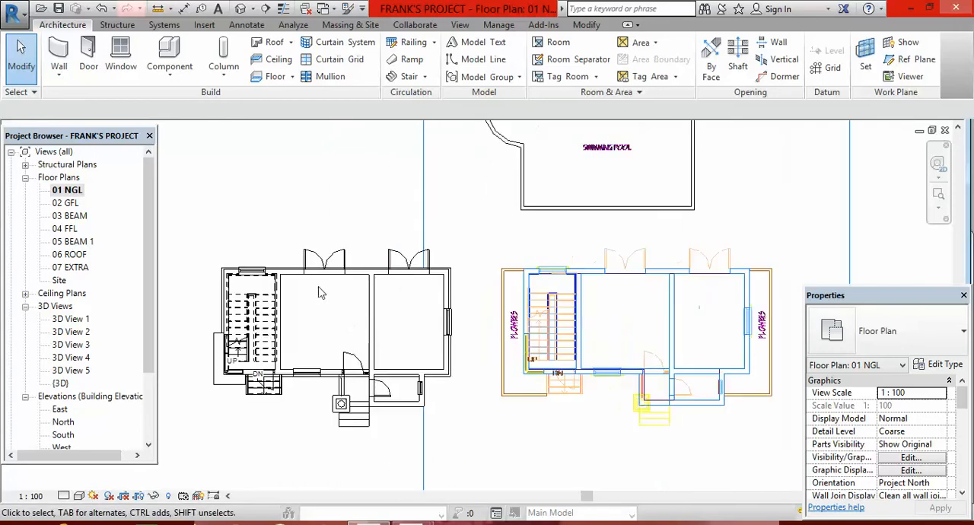
scroll(309, 318, "down", 2)
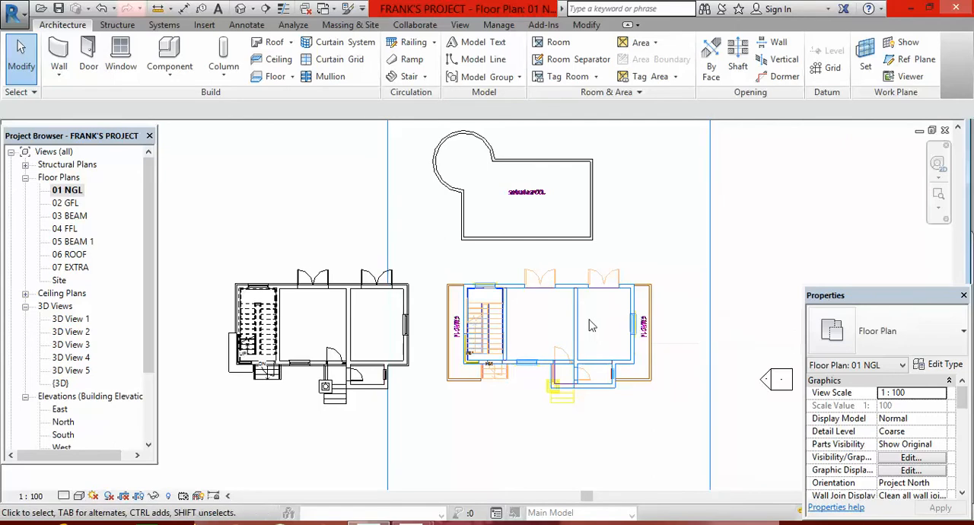
scroll(573, 327, "up", 2)
scroll(509, 295, "down", 1)
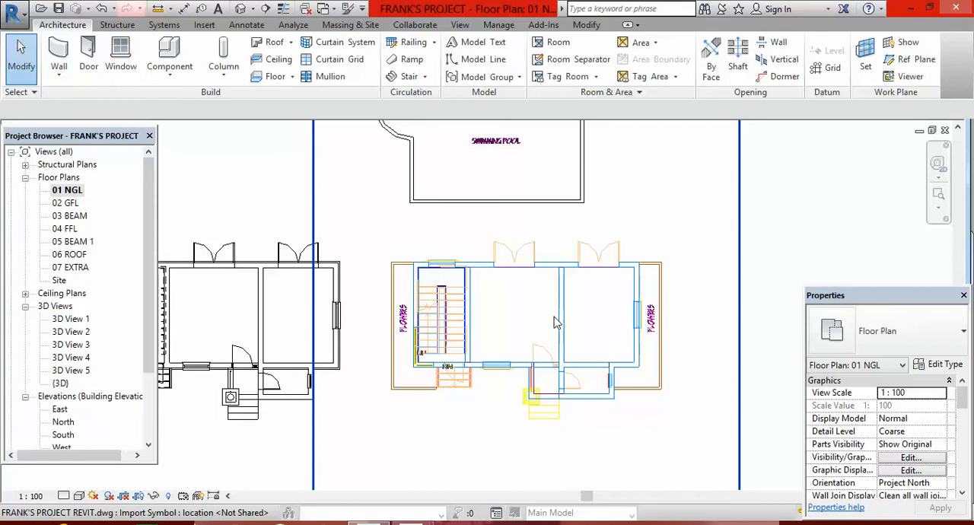
scroll(554, 327, "down", 2)
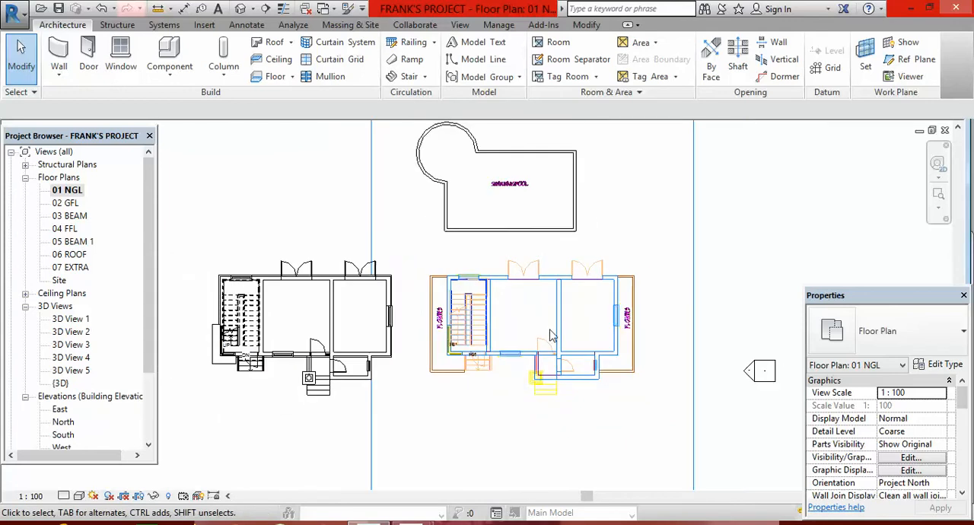
scroll(552, 335, "down", 1)
scroll(558, 330, "up", 1)
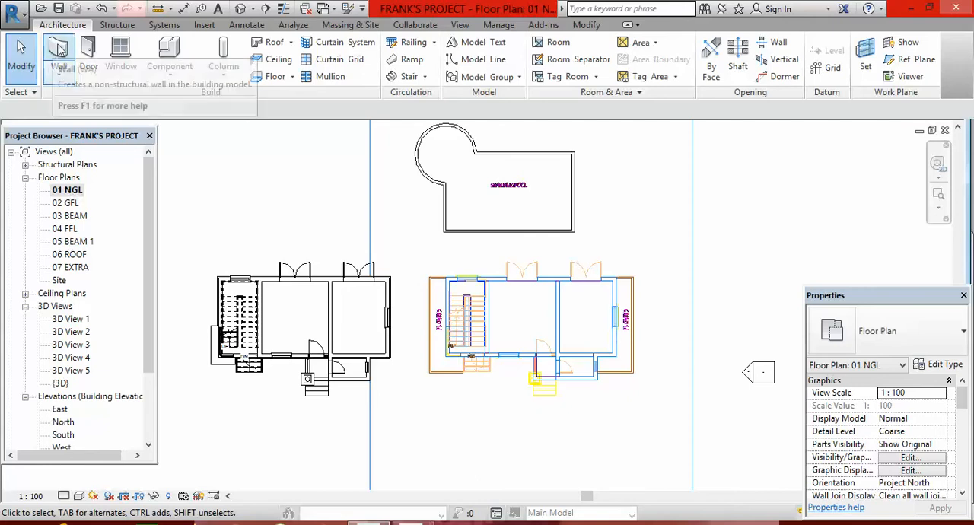
Start a Generic - 225mm wall with its height set to reach level 02 GFL.
left_click(59, 66)
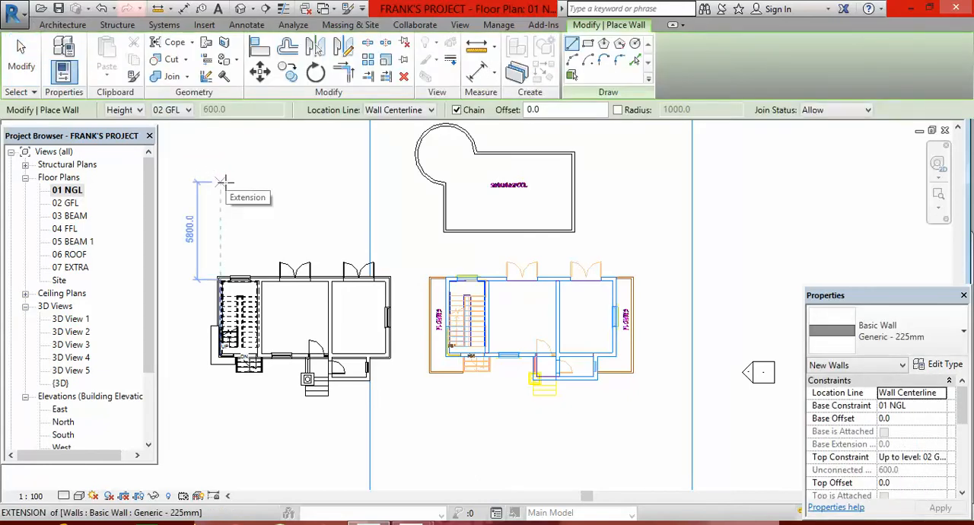
left_click(188, 110)
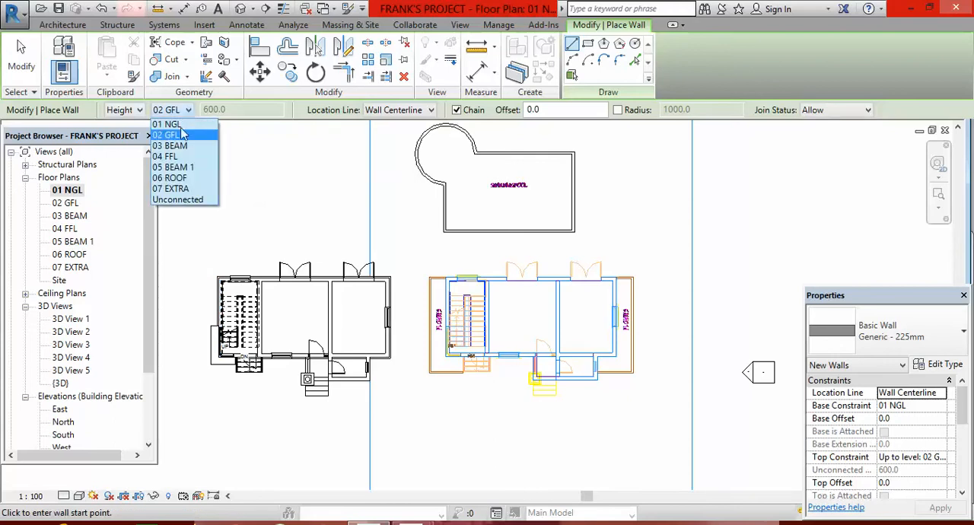
left_click(182, 136)
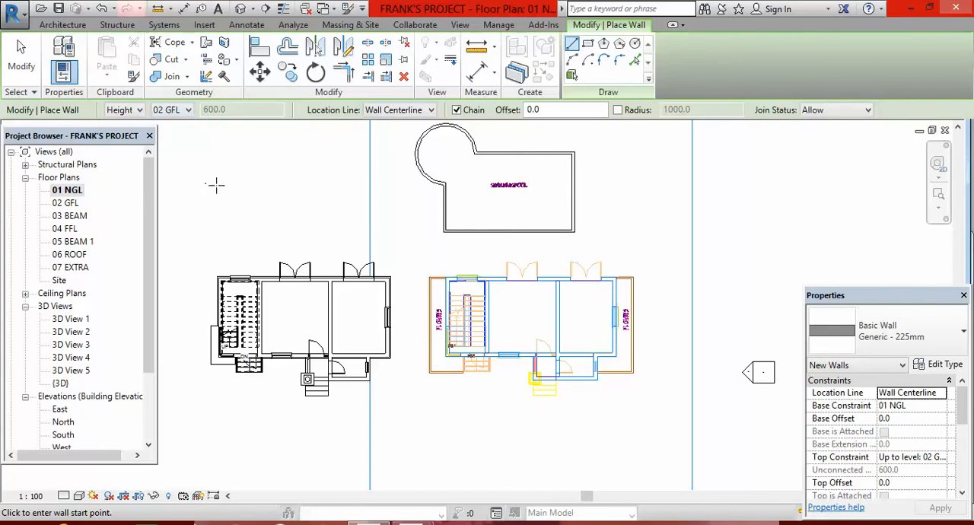
Inspect the wall centerline intersection at the upper-left stairwell corner of the imported plan.
scroll(452, 282, "up", 5)
scroll(453, 281, "up", 4)
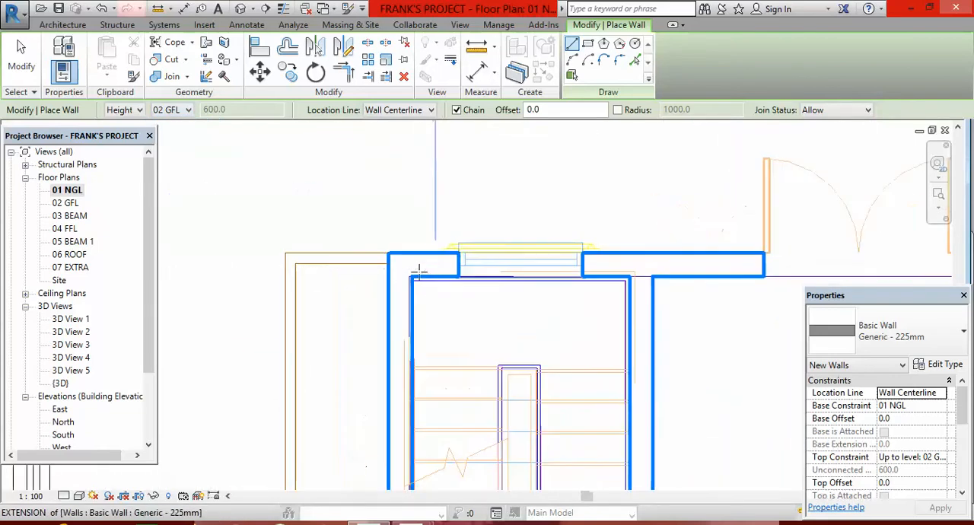
scroll(361, 216, "down", 3)
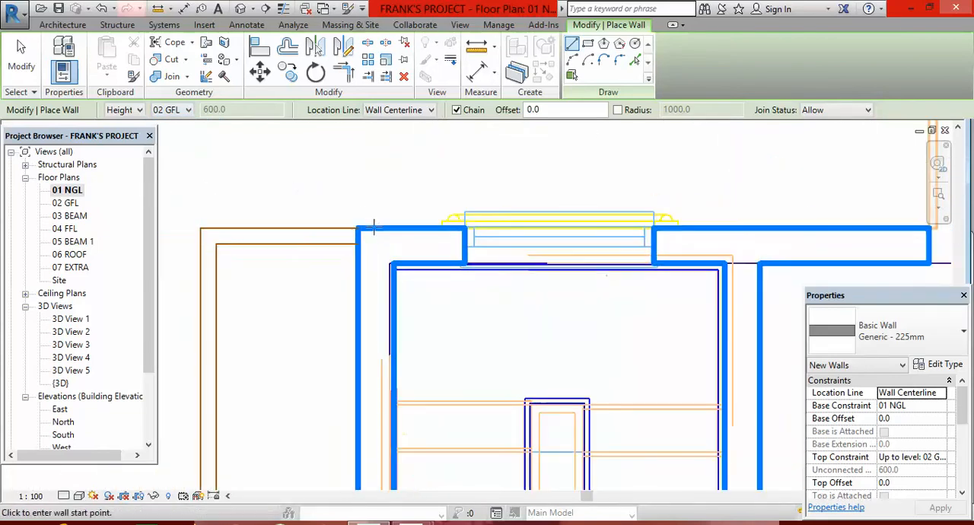
scroll(368, 242, "up", 2)
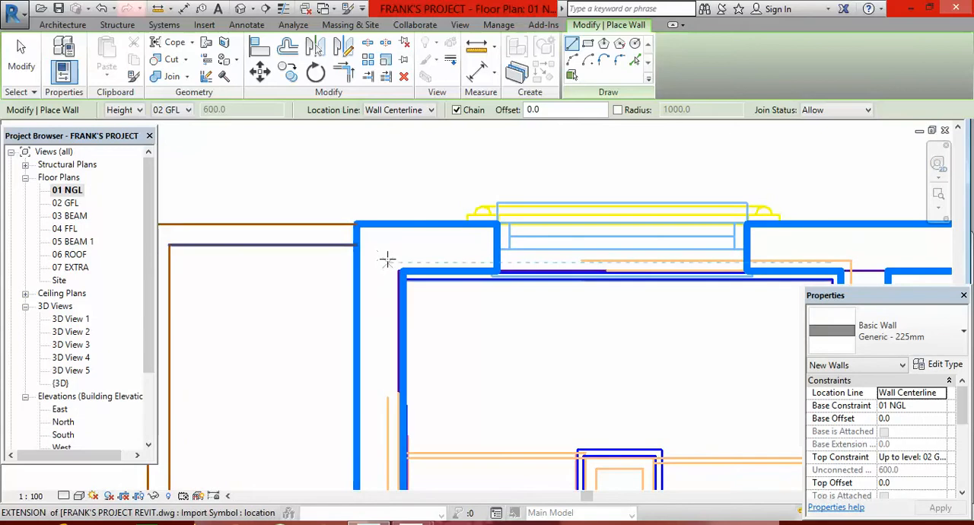
scroll(385, 256, "up", 1)
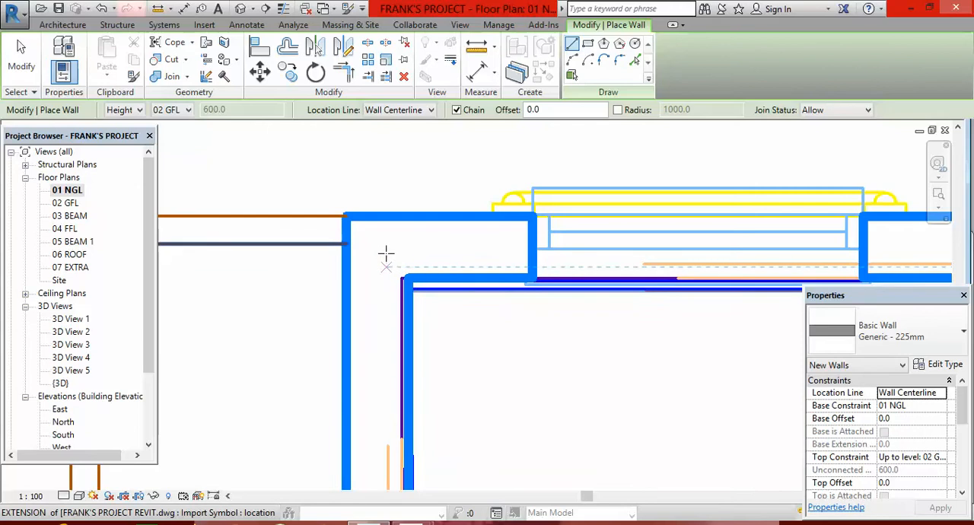
scroll(386, 251, "down", 1)
scroll(384, 251, "up", 1)
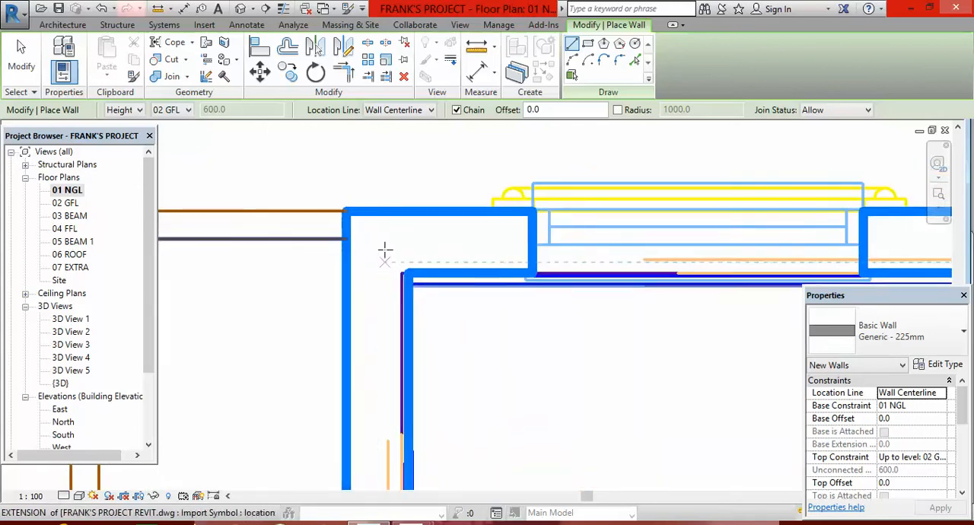
scroll(385, 251, "down", 2)
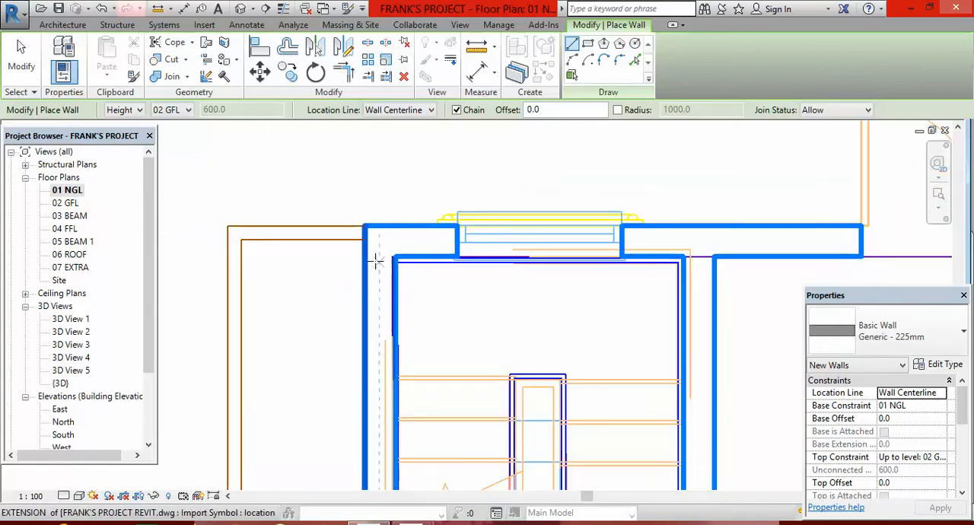
scroll(384, 257, "down", 1)
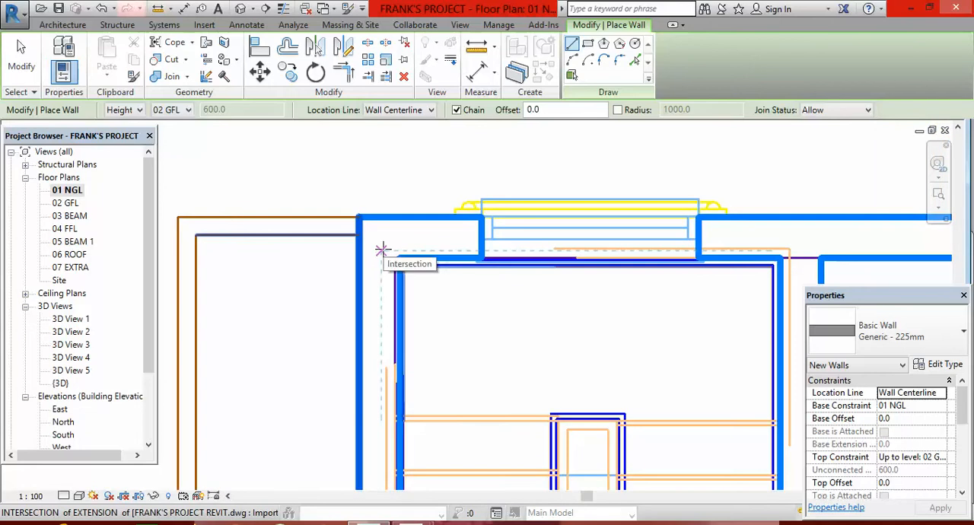
scroll(373, 238, "down", 4)
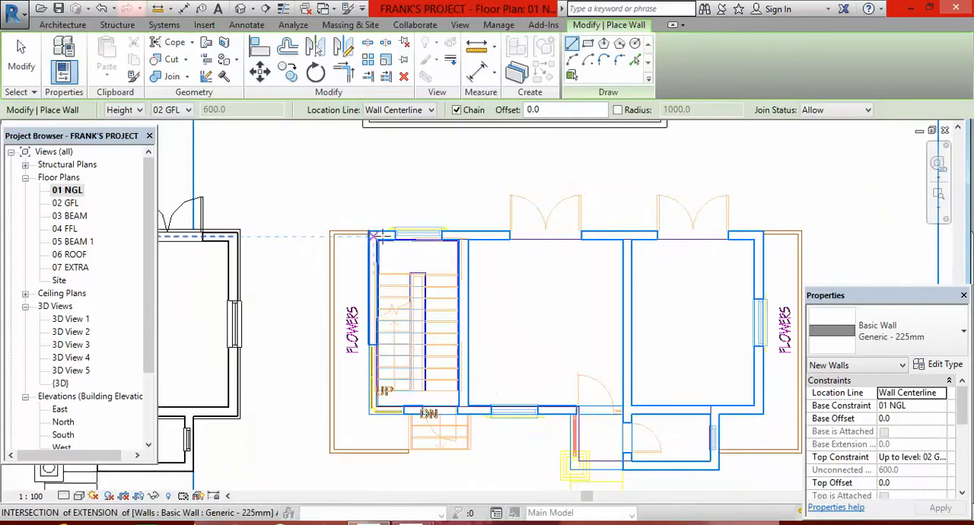
Inspect the centerline intersections at the right-hand room's outer corners and the small front room's lower corner in the imported plan.
scroll(647, 244, "up", 2)
scroll(623, 236, "up", 4)
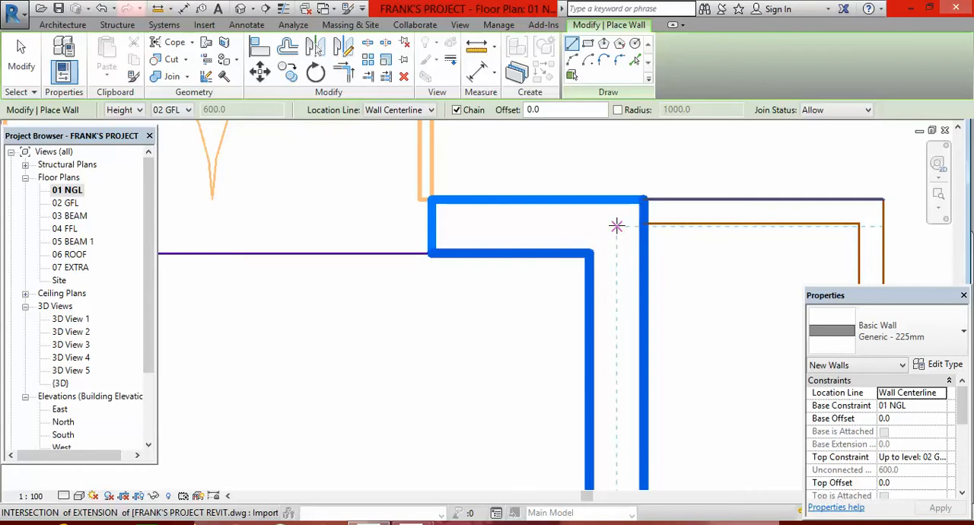
scroll(617, 226, "down", 8)
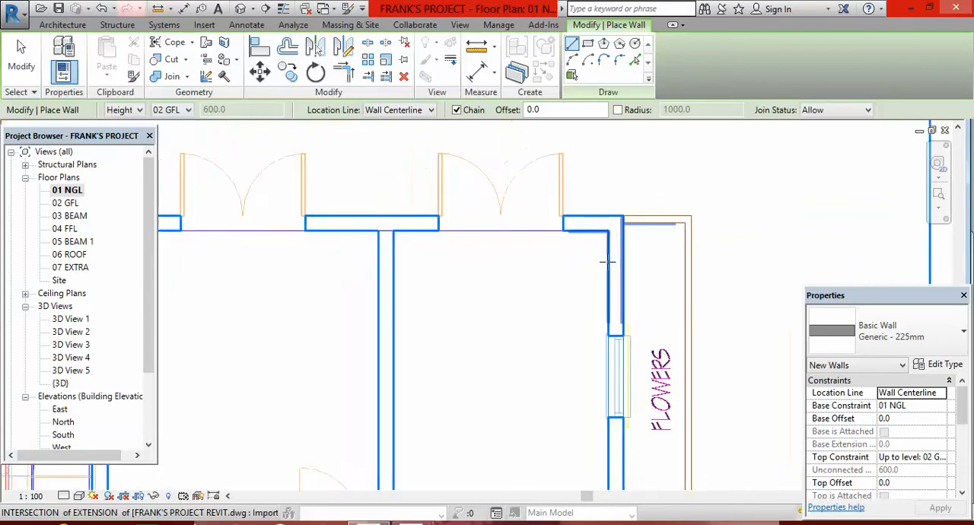
scroll(609, 411, "up", 8)
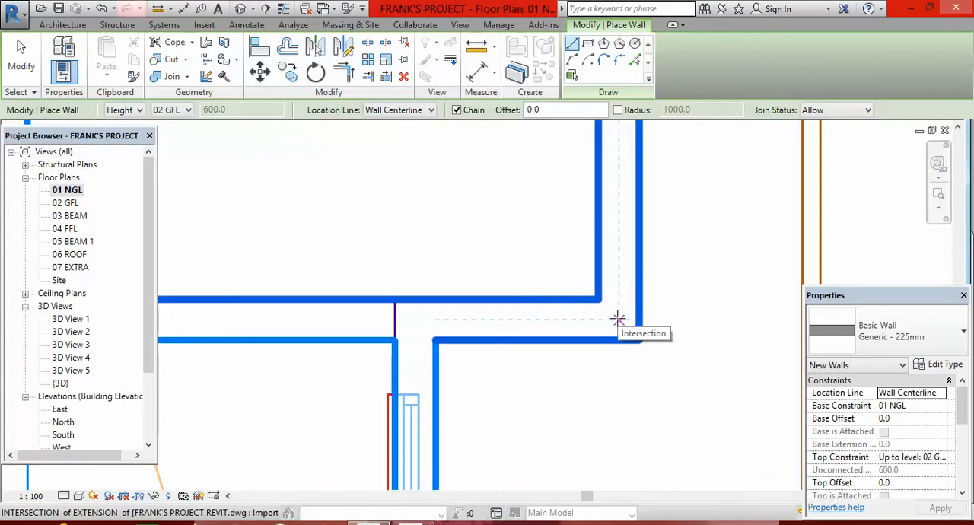
scroll(618, 319, "down", 3)
scroll(576, 395, "up", 4)
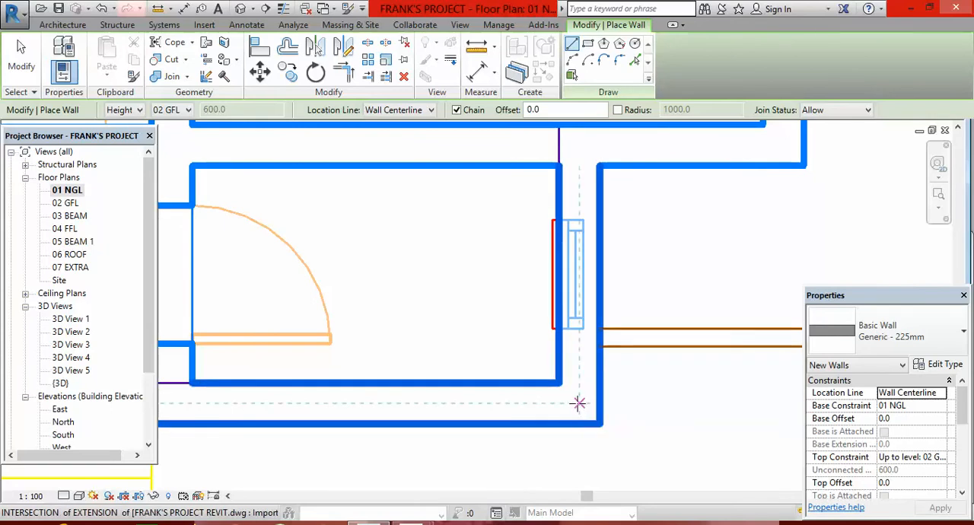
scroll(654, 294, "down", 3)
scroll(693, 267, "up", 5)
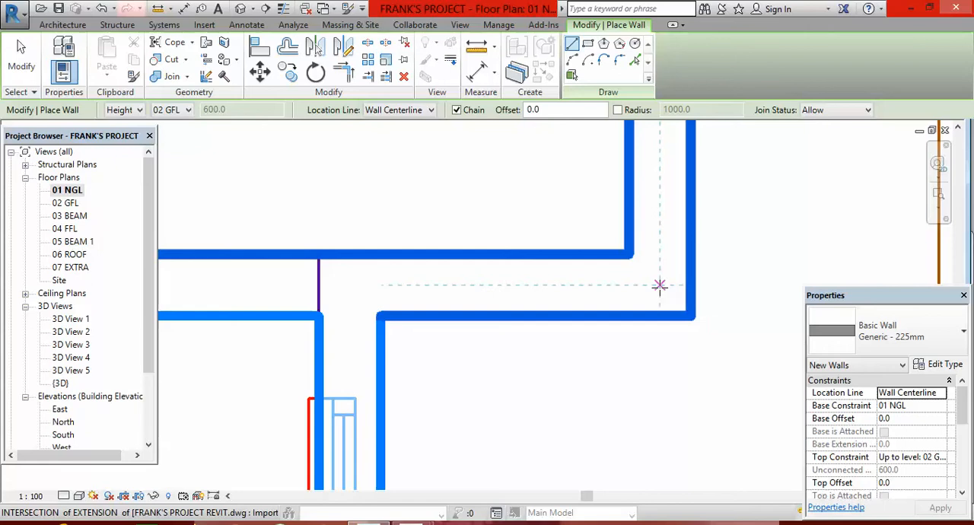
Draw the right exterior wall from the right-hand room's lower outer centerline intersection up to the plan's upper-right corner intersection.
left_click(660, 286)
scroll(644, 327, "down", 2)
scroll(632, 348, "down", 8)
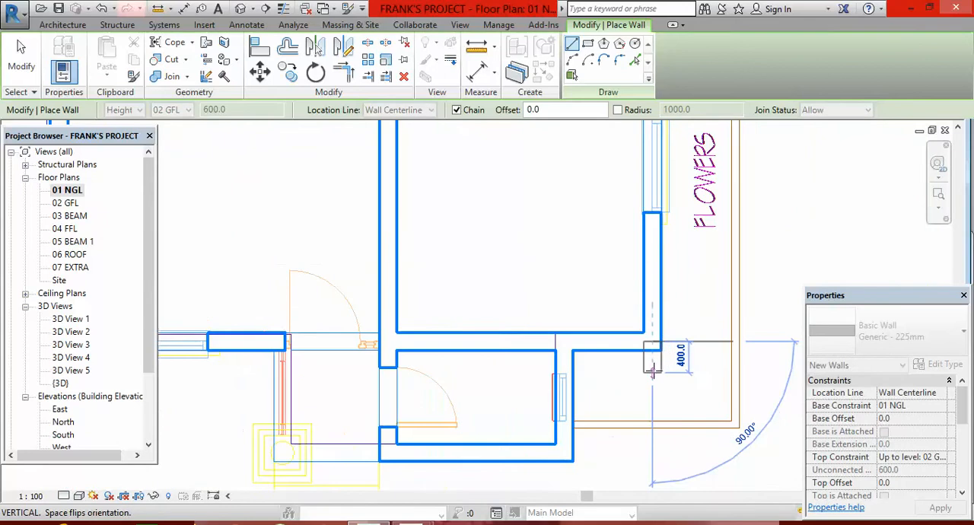
scroll(659, 245, "up", 5)
scroll(650, 281, "down", 4)
scroll(644, 314, "up", 6)
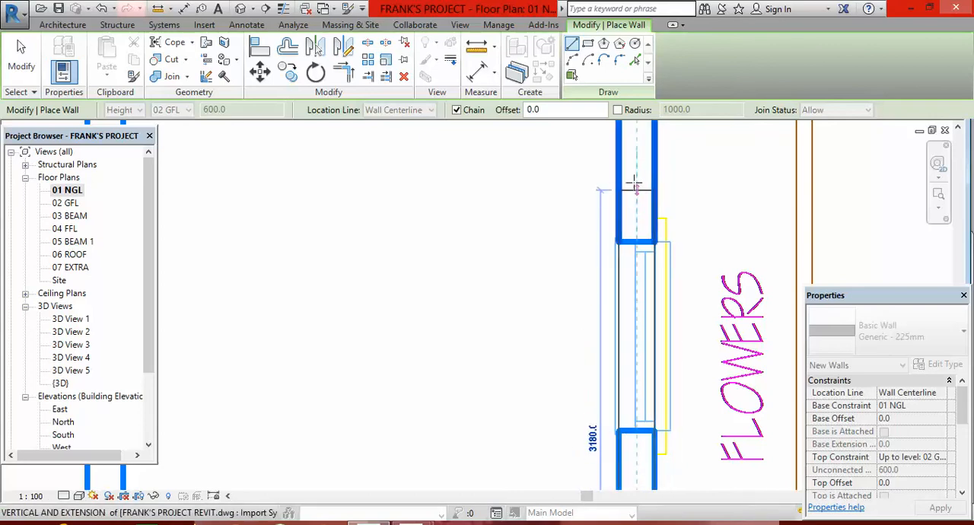
scroll(622, 349, "down", 5)
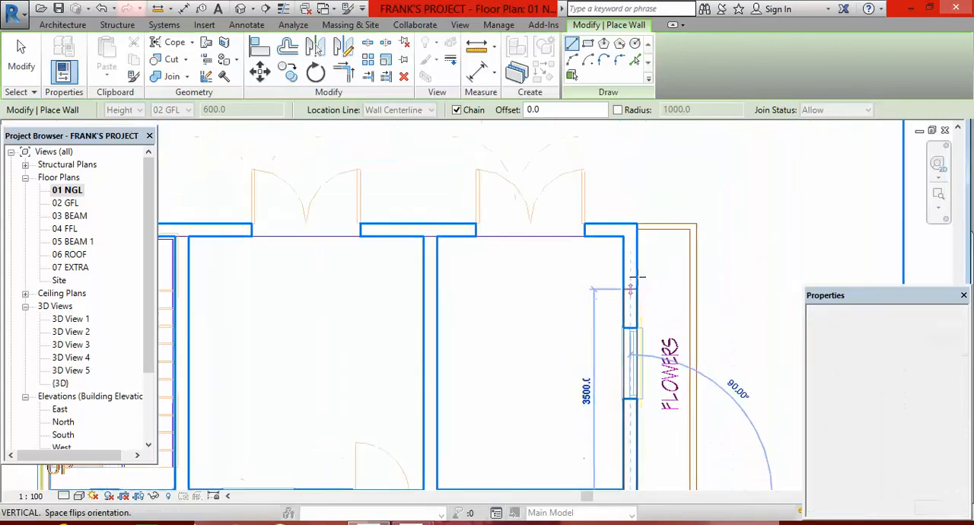
scroll(633, 232, "up", 5)
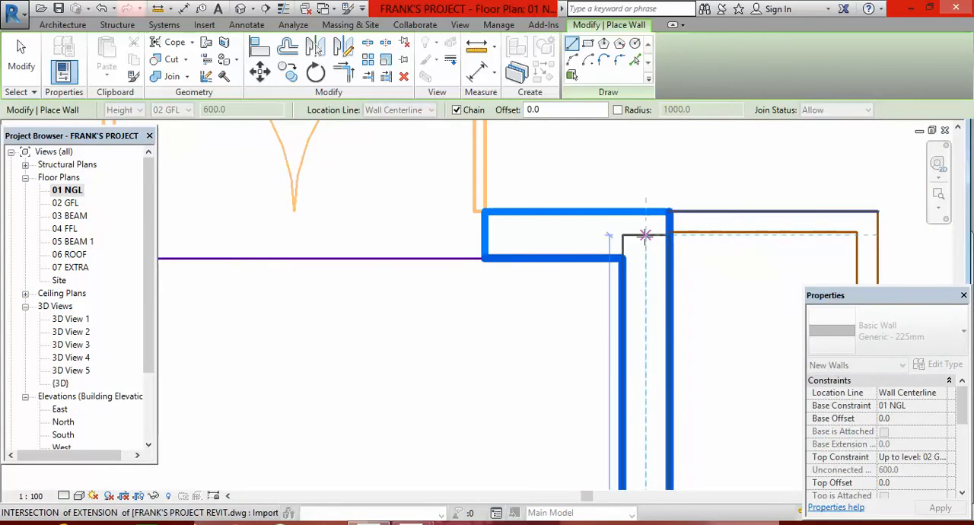
left_click(646, 236)
Continue the wall horizontally along the double-door side to the centerline intersection at the plan's upper-left stairwell corner.
scroll(748, 264, "down", 7)
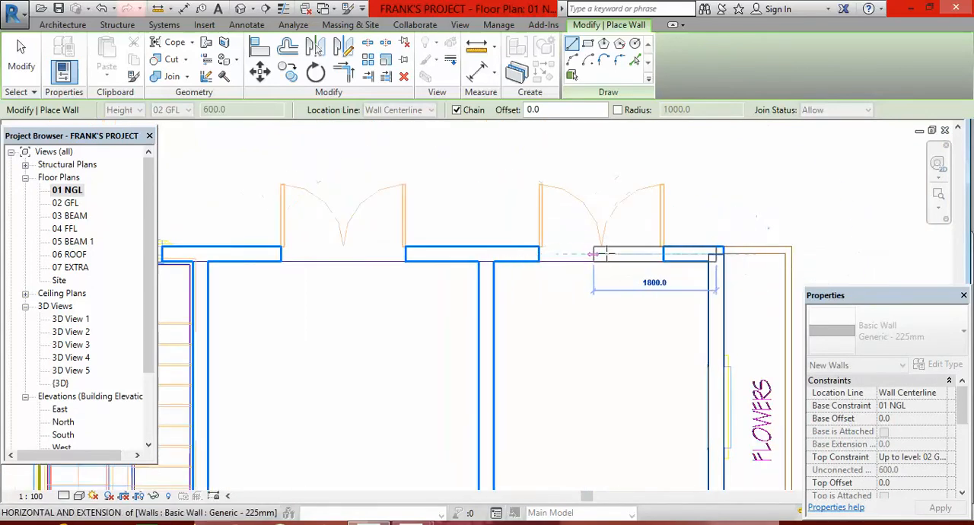
scroll(540, 254, "down", 2)
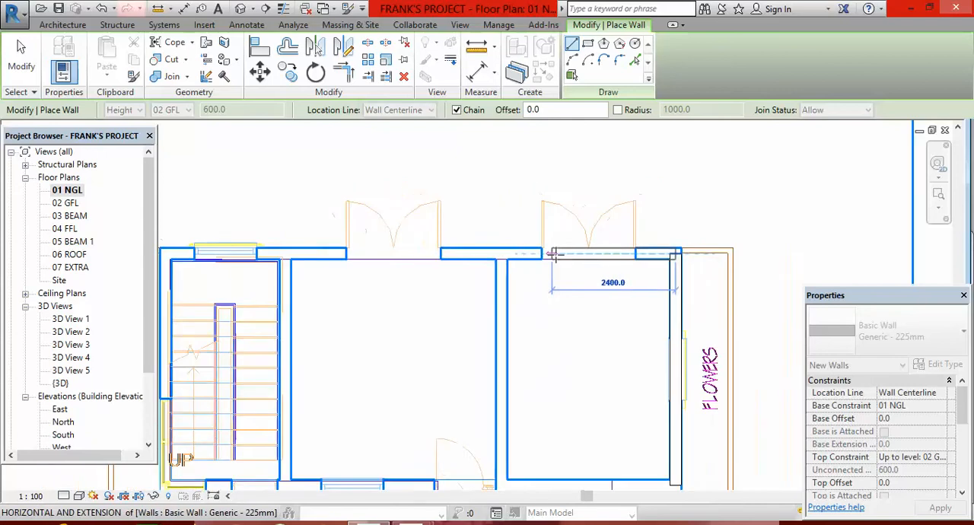
scroll(505, 254, "down", 3)
scroll(324, 253, "up", 6)
scroll(325, 255, "up", 2)
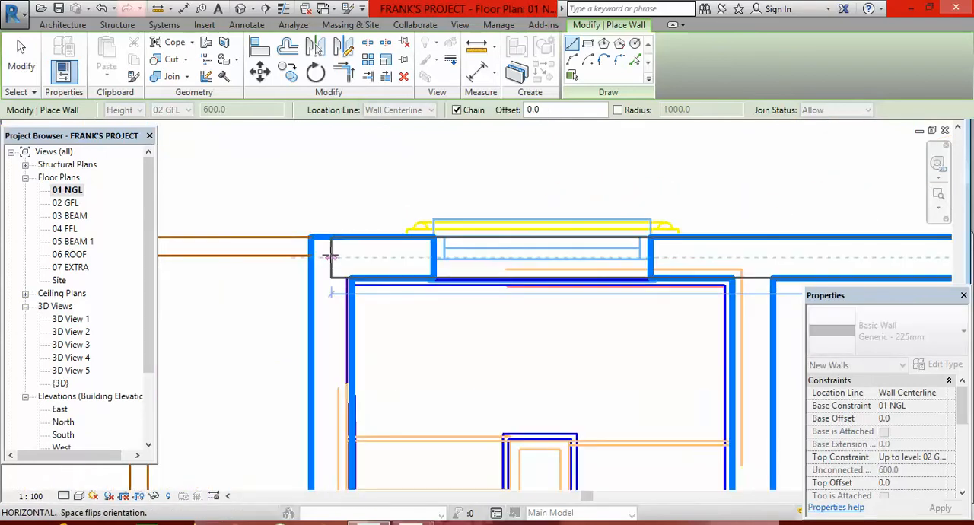
scroll(327, 257, "up", 3)
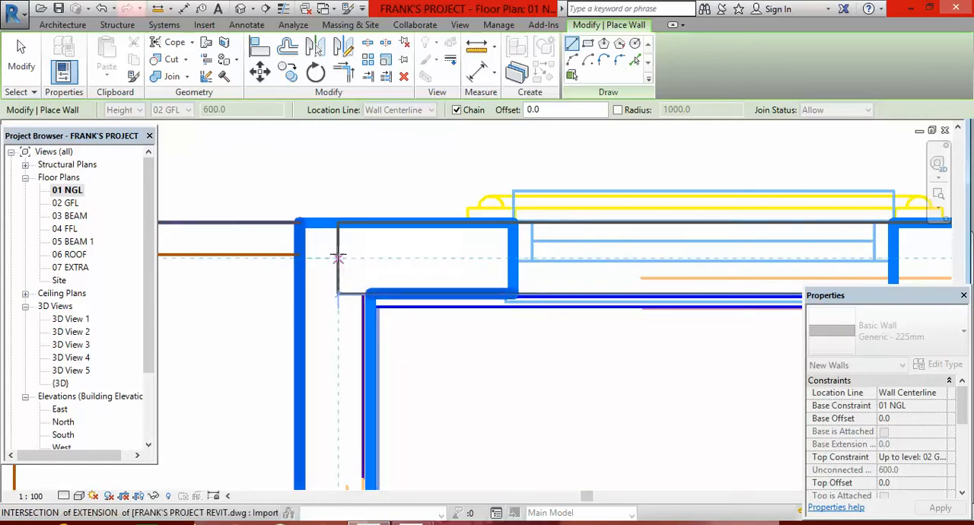
scroll(338, 259, "down", 5)
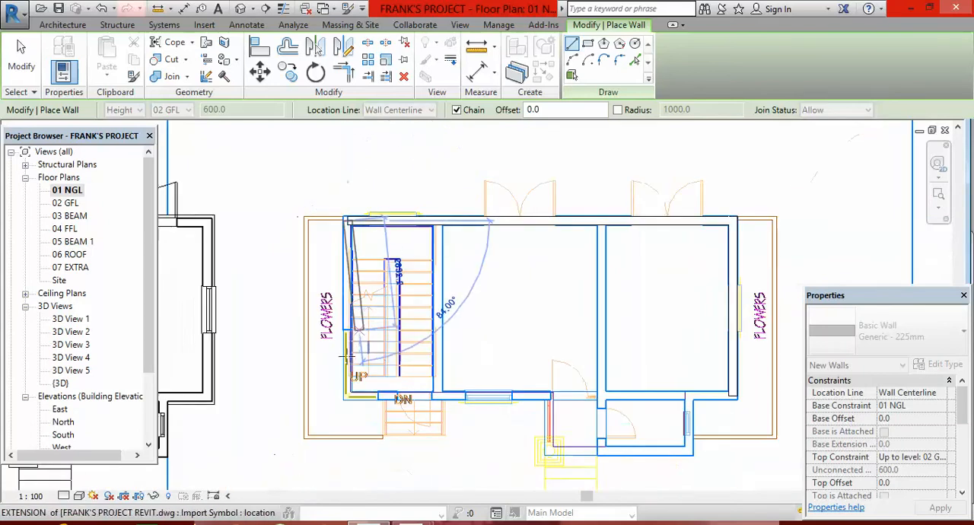
Continue the wall vertically down the stairwell's outer side to just beyond the plan's lower-left corner and end the wall chain.
scroll(339, 401, "up", 6)
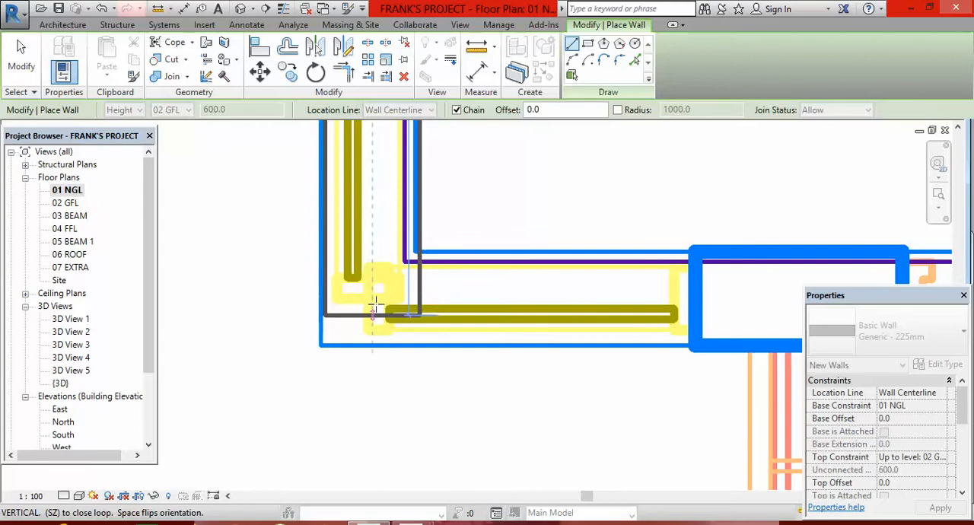
scroll(370, 284, "down", 1)
scroll(370, 284, "down", 1)
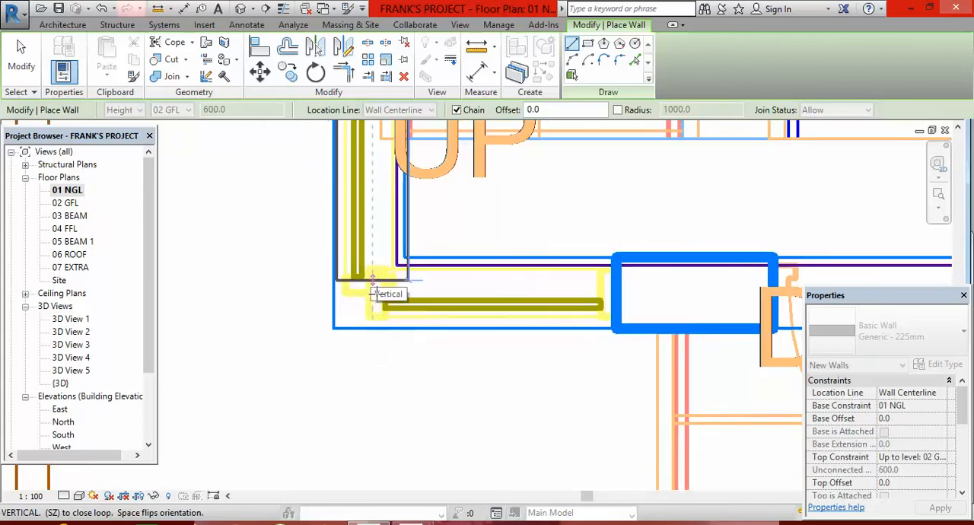
left_click(380, 420)
scroll(339, 319, "down", 3)
key("Escape")
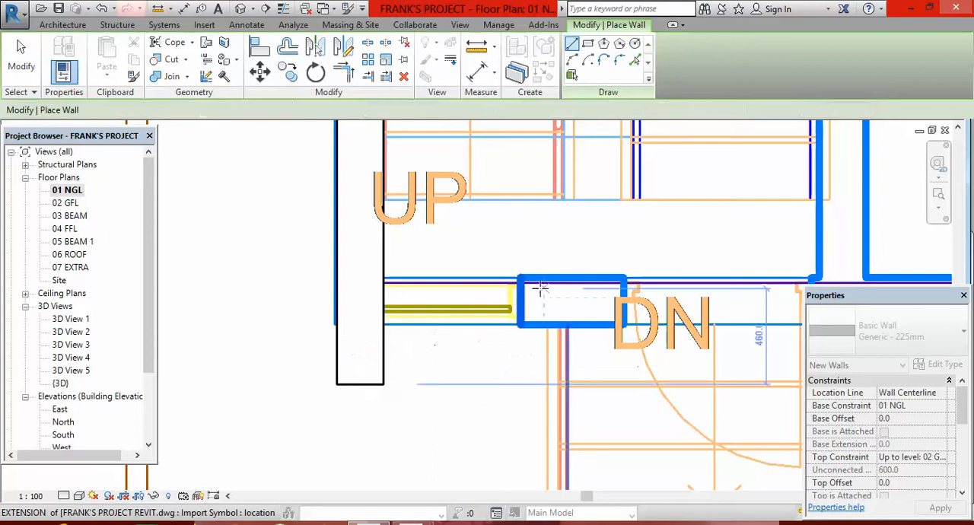
Draw the front wall horizontally from the right exterior wall's lower endpoint to just beyond the left exterior wall.
scroll(540, 289, "up", 3)
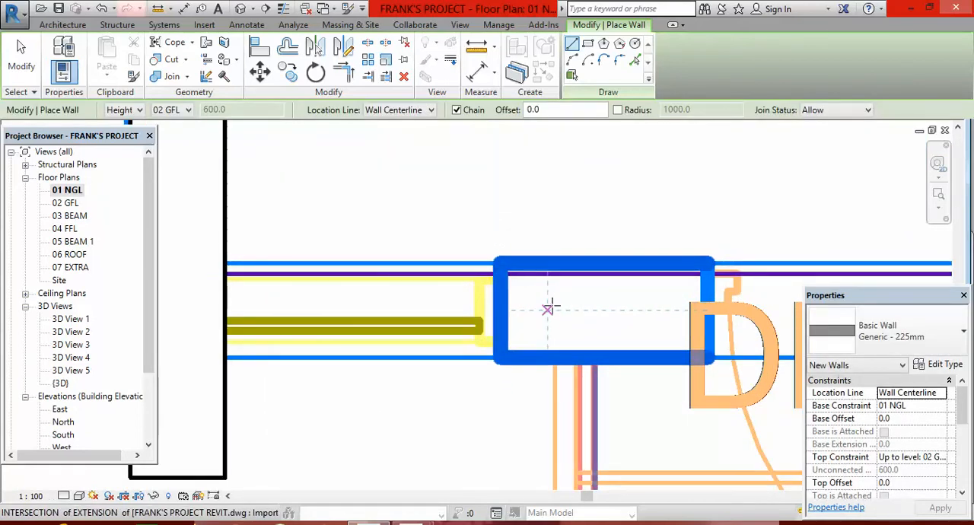
scroll(412, 288, "down", 3)
scroll(411, 288, "down", 5)
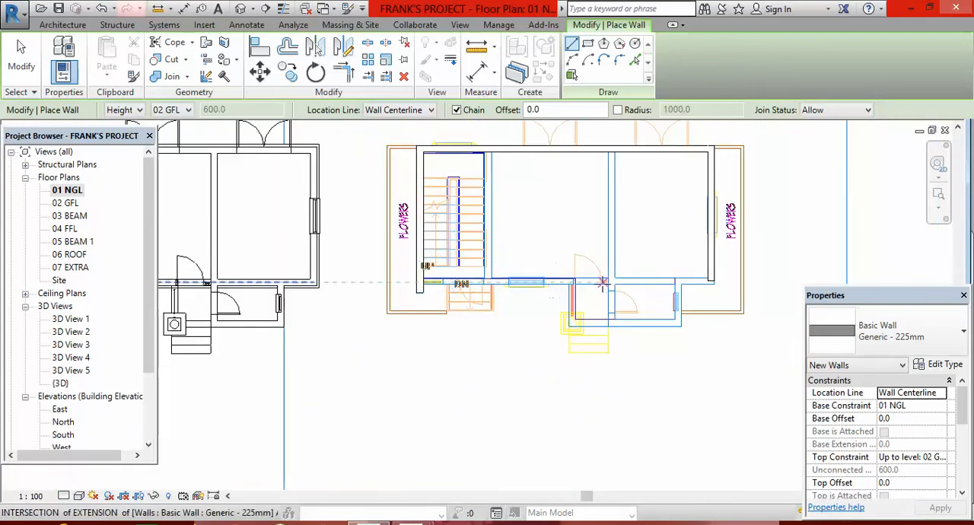
scroll(602, 283, "up", 5)
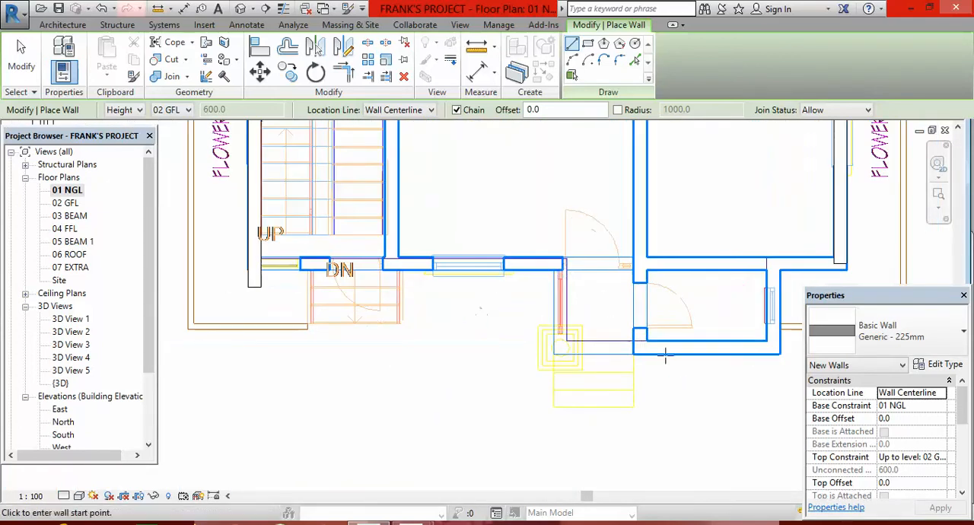
scroll(761, 258, "up", 3)
scroll(791, 250, "up", 4)
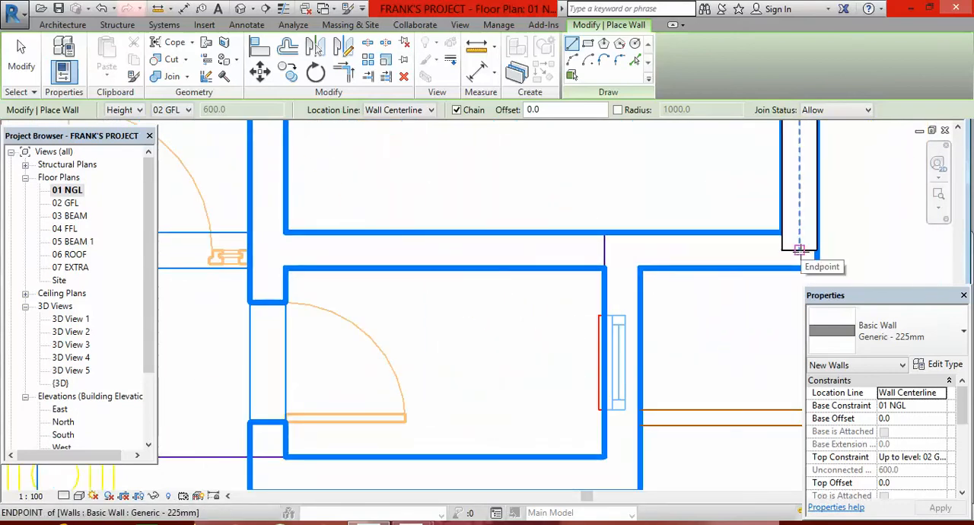
left_click(798, 250)
scroll(866, 263, "down", 5)
scroll(525, 263, "up", 3)
scroll(575, 262, "up", 2)
left_click(622, 325)
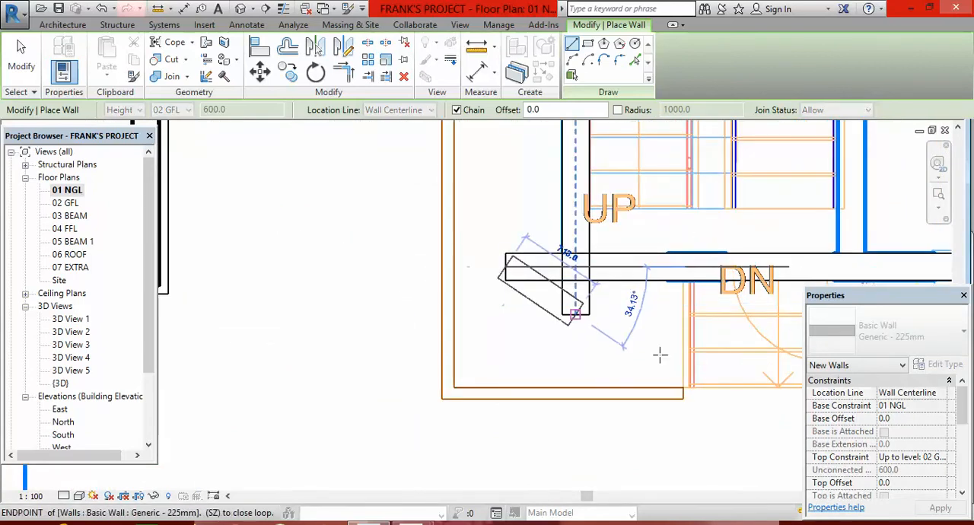
Trim the left exterior wall and the front wall to a clean corner beside the stairwell.
left_click(347, 76)
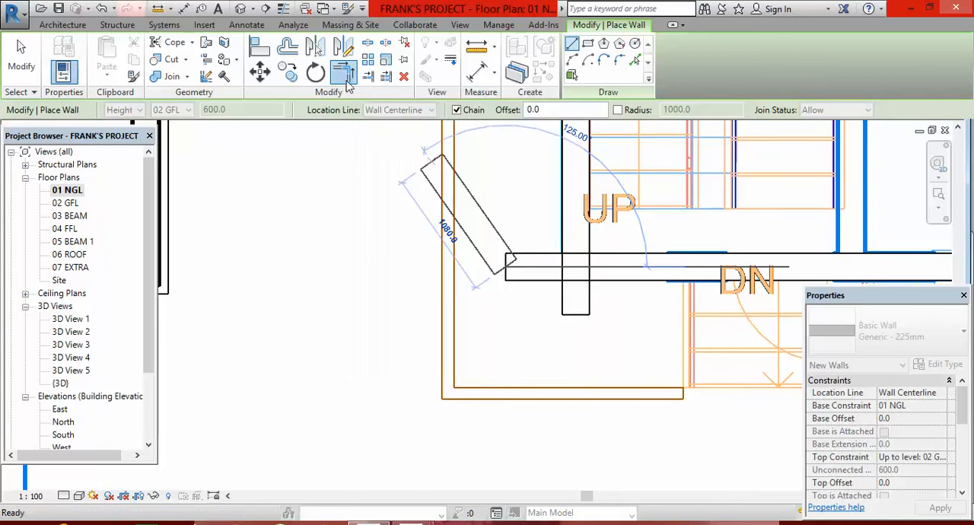
left_click(574, 180)
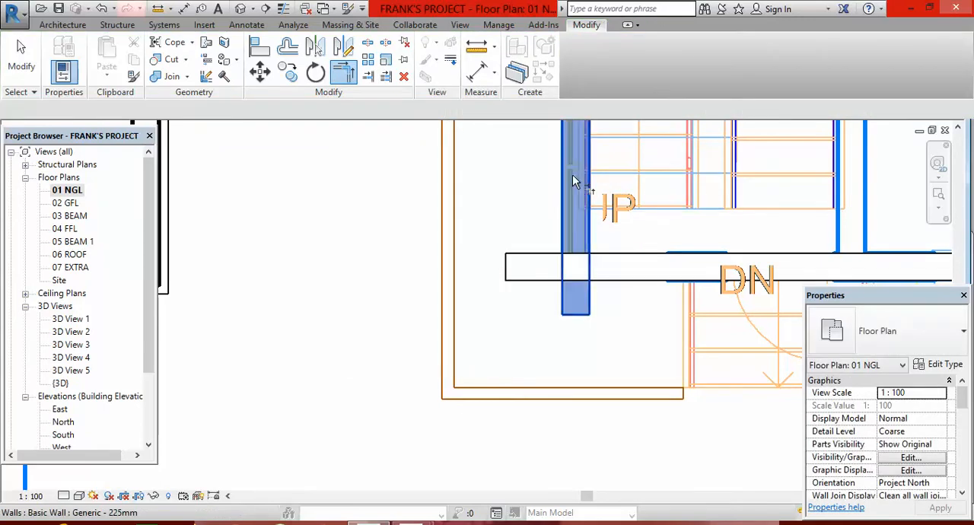
key("Escape")
scroll(472, 342, "down", 8)
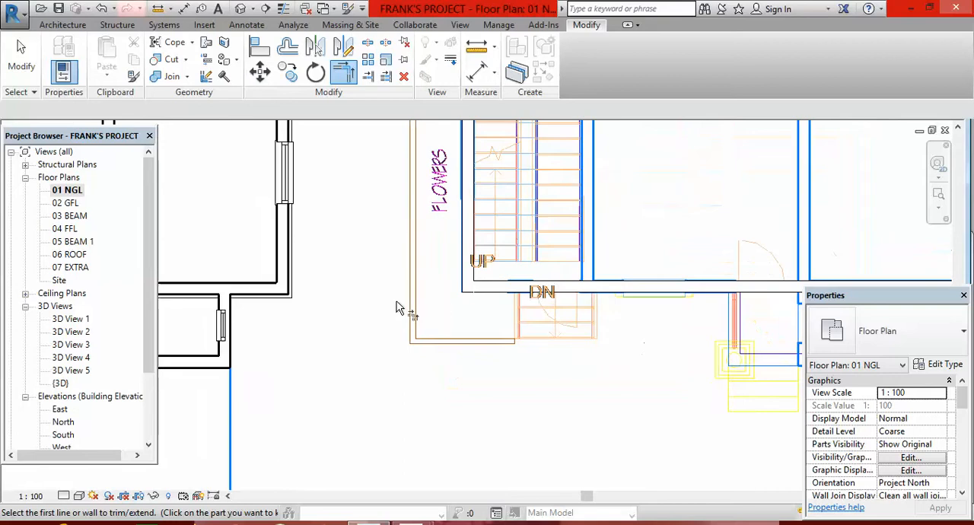
scroll(410, 319, "down", 1)
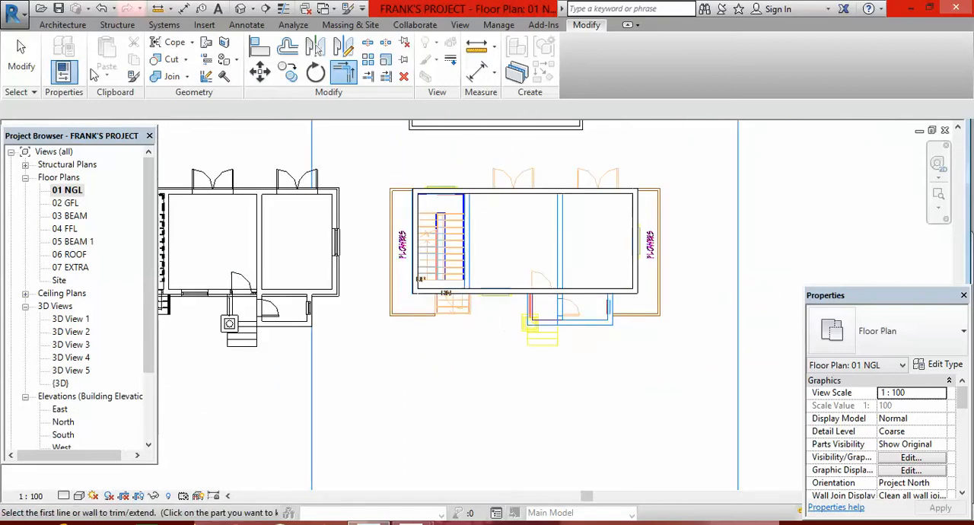
Draw the porch's left wall 1425 mm long from the centerline intersection at the round column up to the front wall's centerline.
left_click(64, 26)
left_click(66, 67)
scroll(522, 278, "up", 5)
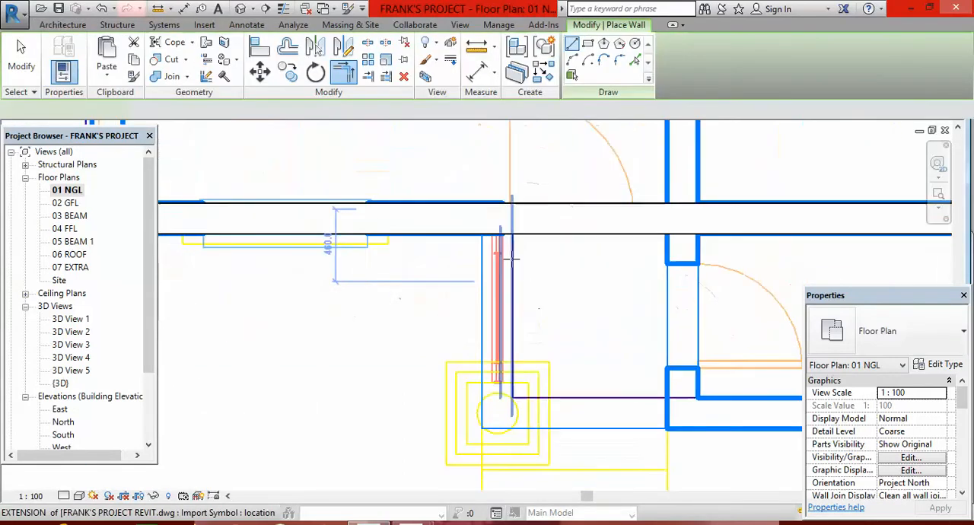
scroll(522, 278, "up", 1)
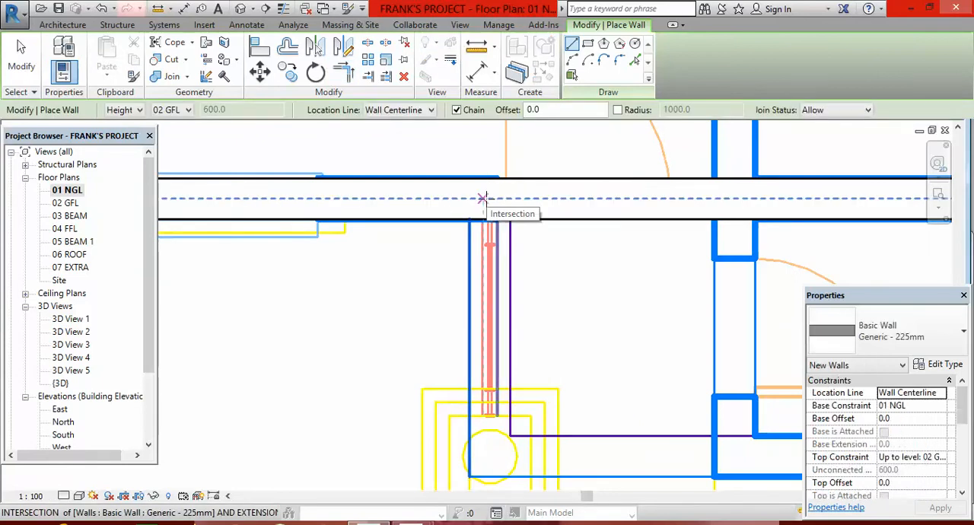
scroll(481, 202, "down", 2)
scroll(506, 342, "up", 2)
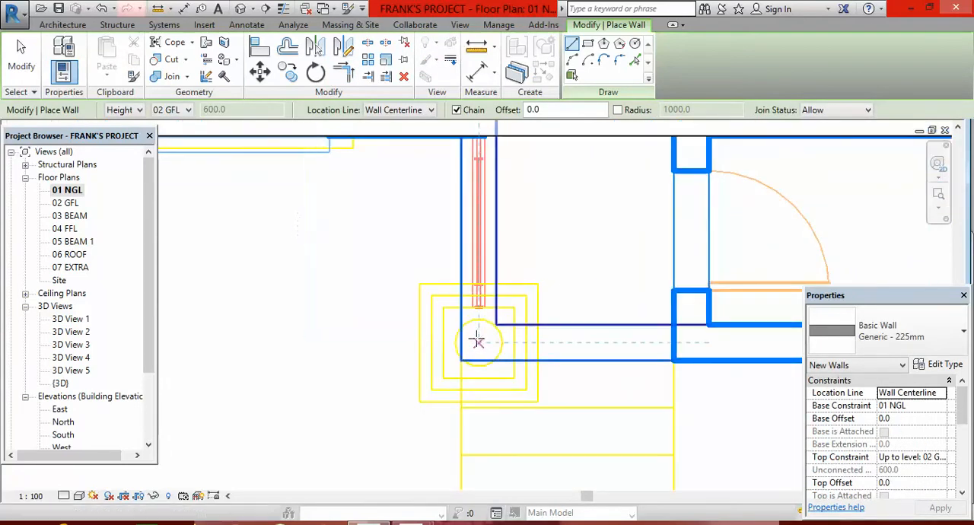
left_click(477, 341)
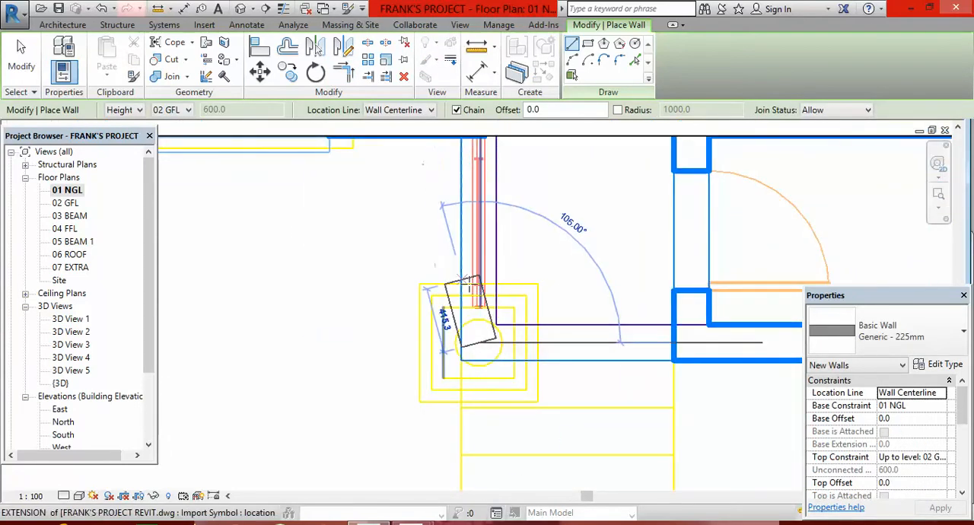
scroll(475, 206, "down", 2)
scroll(480, 170, "up", 2)
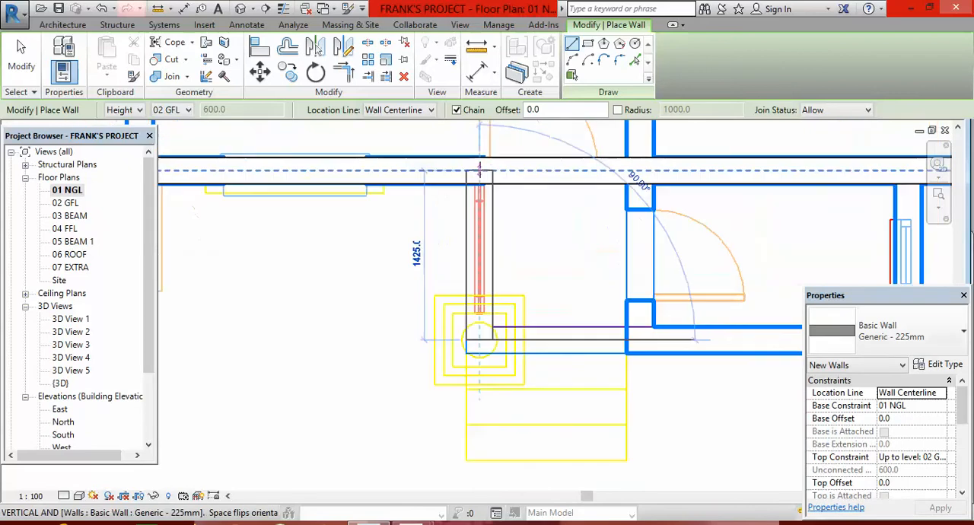
left_click(479, 170)
key("Escape")
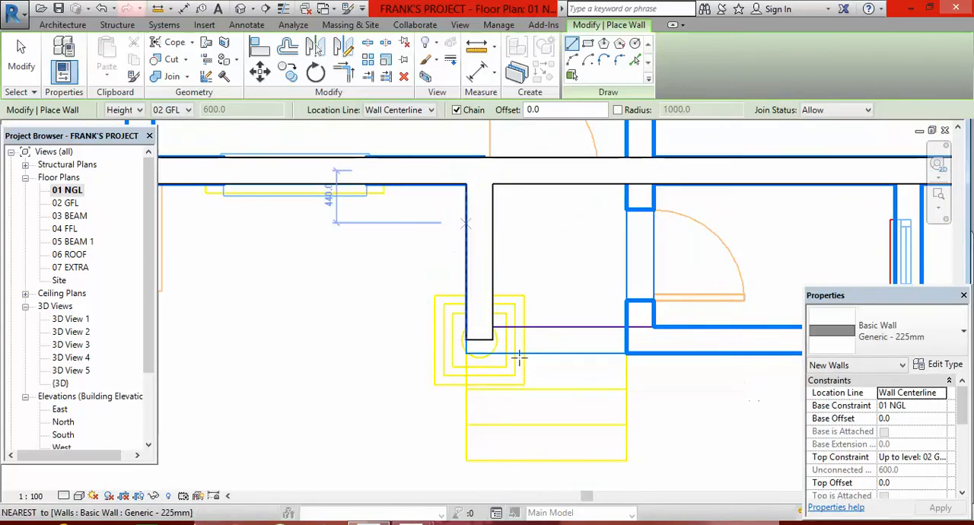
Draw the small front room's right wall 1425 mm down from the front wall's centerline to the room's lower outer corner intersection.
scroll(446, 331, "down", 1)
scroll(371, 318, "down", 1)
scroll(633, 243, "up", 3)
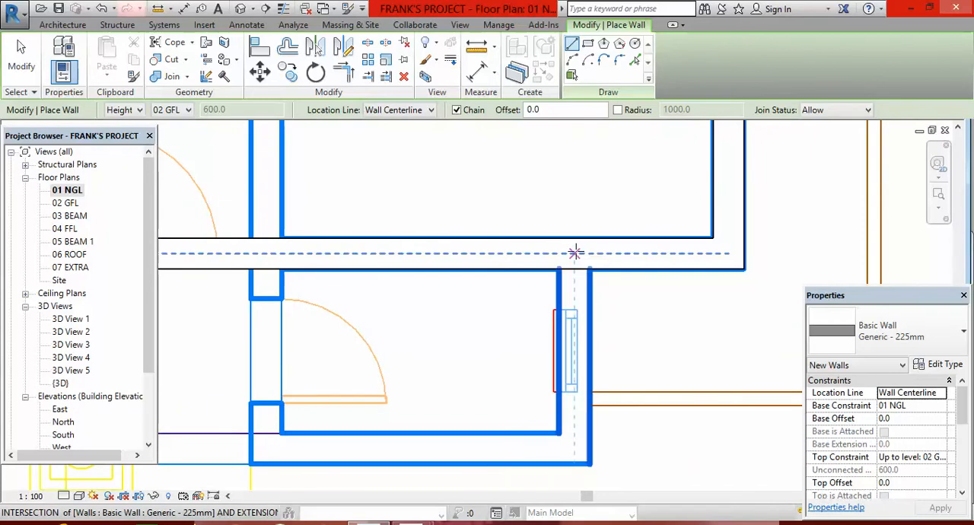
left_click(575, 253)
scroll(569, 398, "down", 2)
scroll(574, 354, "up", 2)
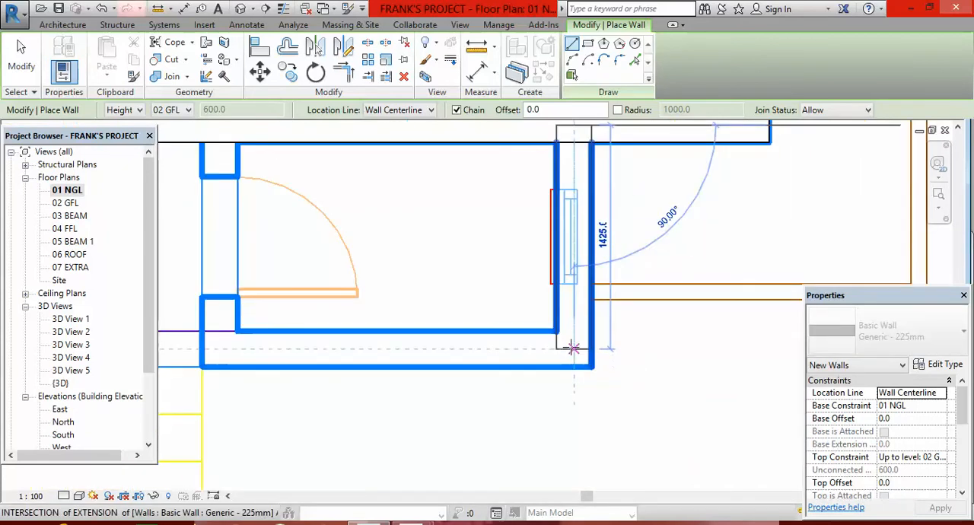
left_click(574, 348)
Continue the wall horizontally along the small front room and porch to the lower endpoint of the porch's left wall.
scroll(601, 357, "down", 2)
scroll(449, 350, "up", 3)
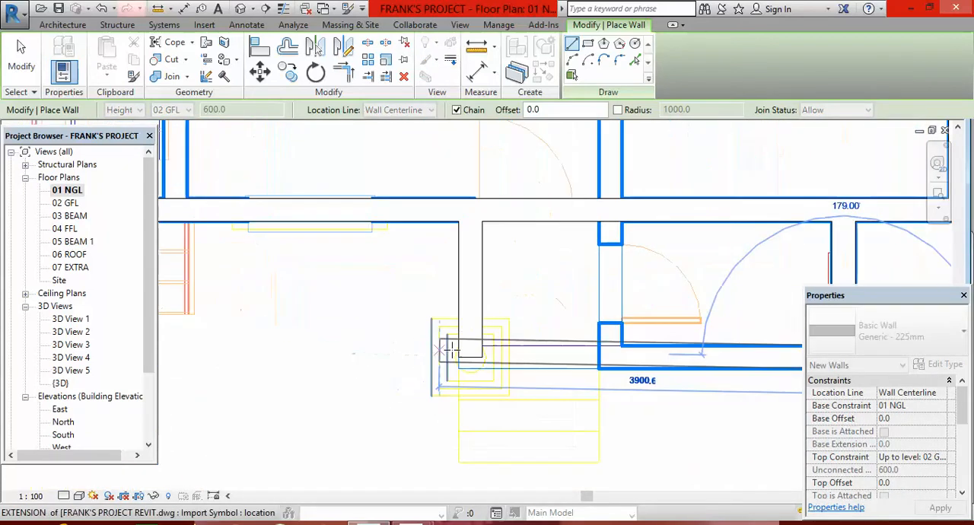
left_click(470, 357)
key("Escape")
Draw the 5925 mm partition from the porch's lower wall centerline up between the two main rooms to the double-door wall's centerline.
scroll(605, 362, "up", 2)
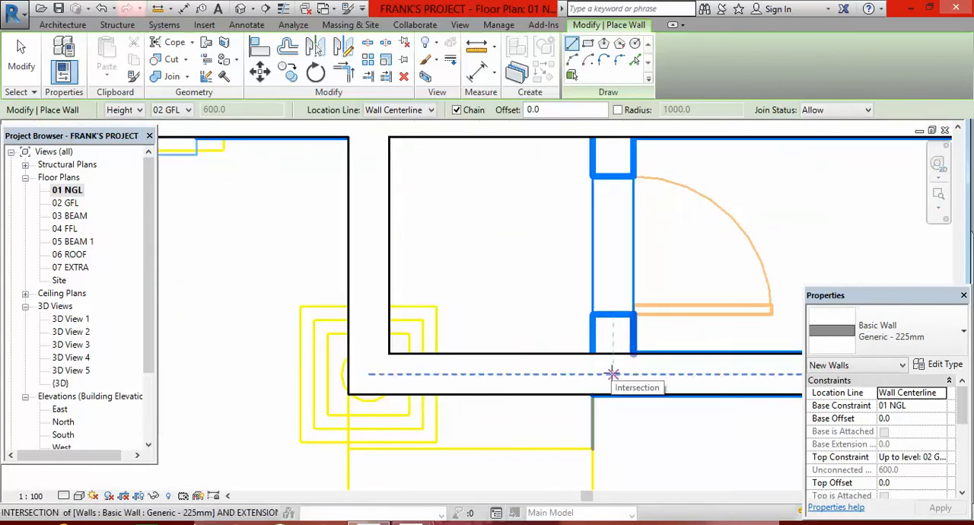
left_click(613, 373)
scroll(617, 395, "down", 5)
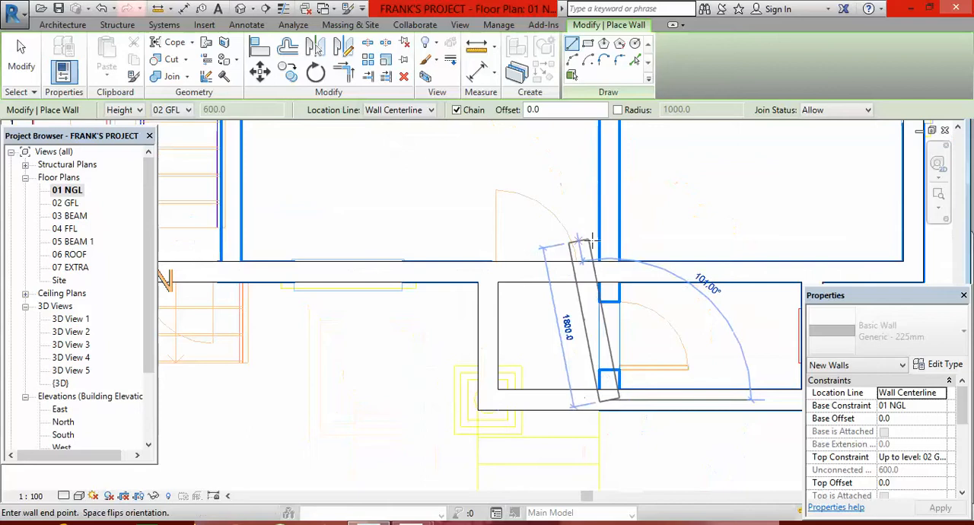
scroll(630, 369, "down", 2)
scroll(605, 216, "up", 5)
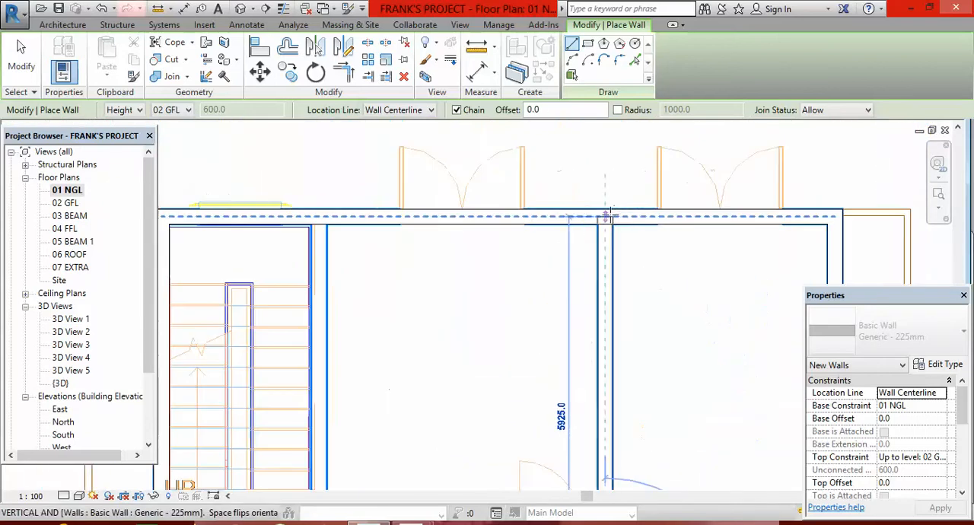
left_click(599, 220)
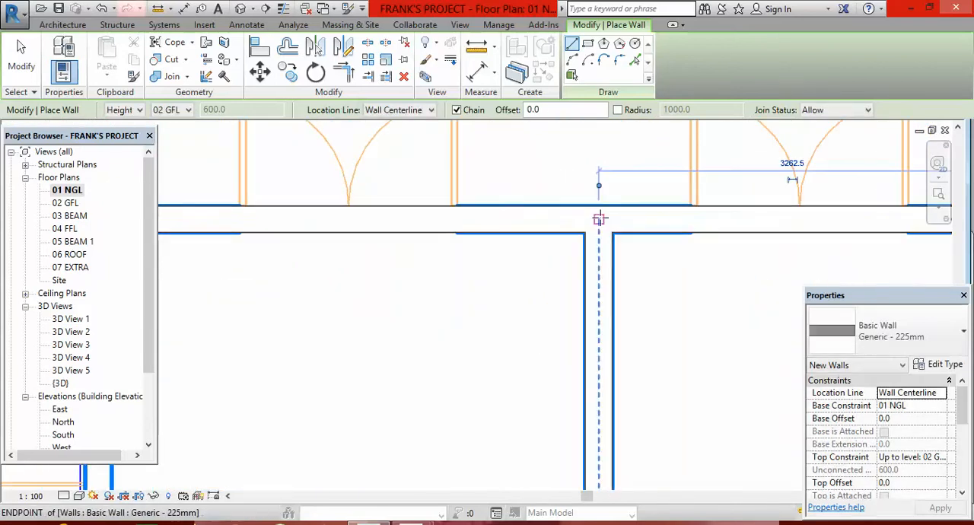
Draw the 4500 mm partition between the stairwell and the middle room, from the front wall's centerline to the double-door wall's centerline.
scroll(615, 265, "down", 6)
scroll(578, 302, "up", 5)
scroll(582, 301, "up", 4)
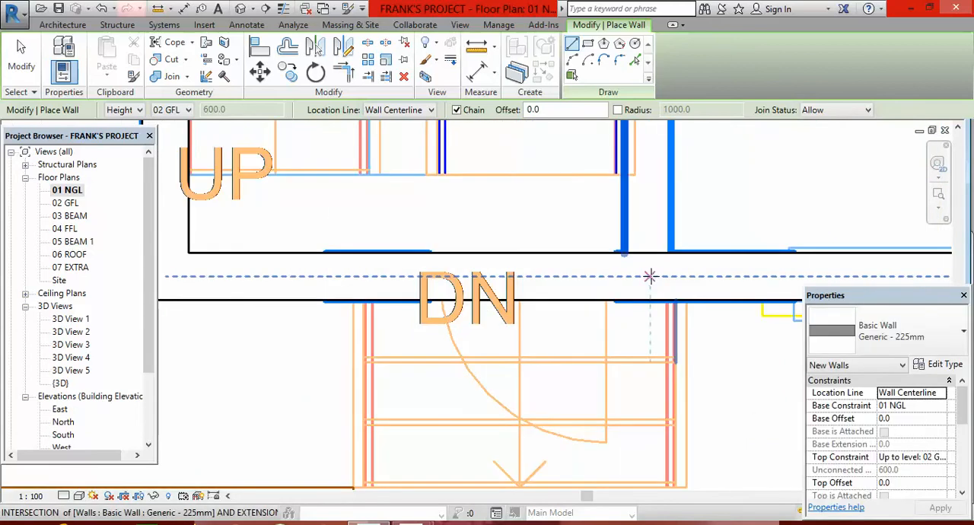
left_click(649, 275)
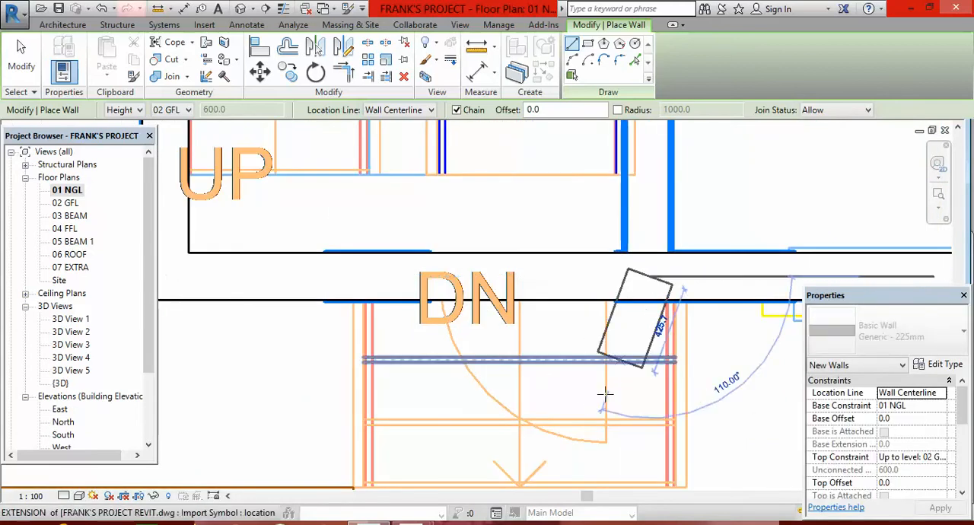
scroll(613, 274, "down", 3)
scroll(615, 227, "down", 3)
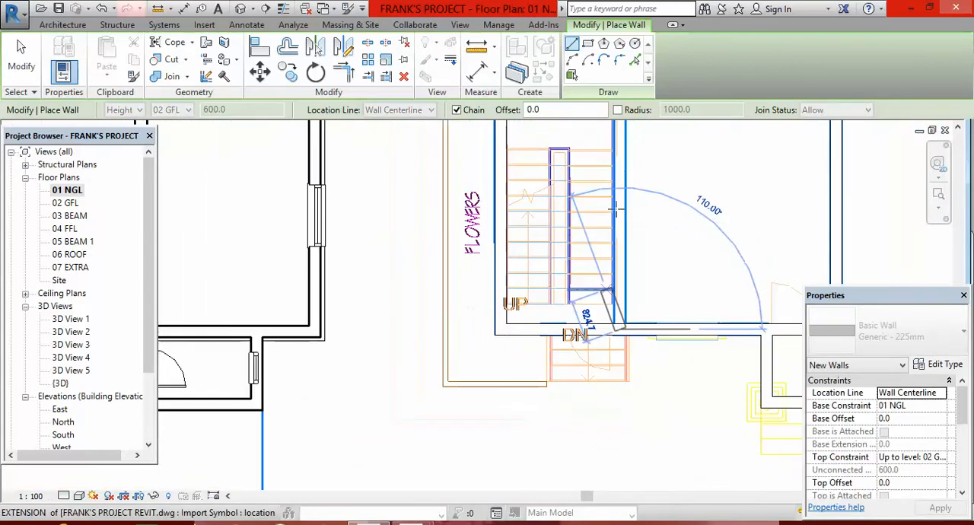
scroll(615, 232, "up", 4)
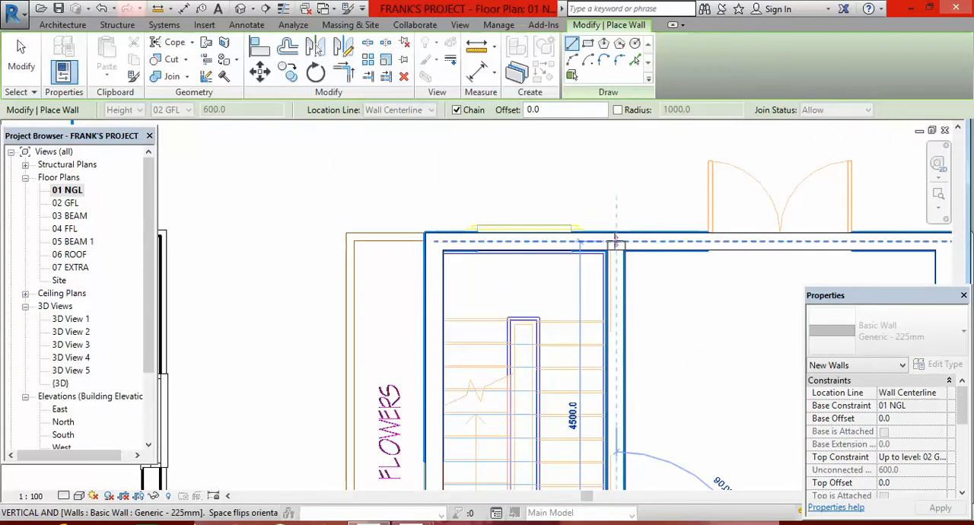
left_click(617, 242)
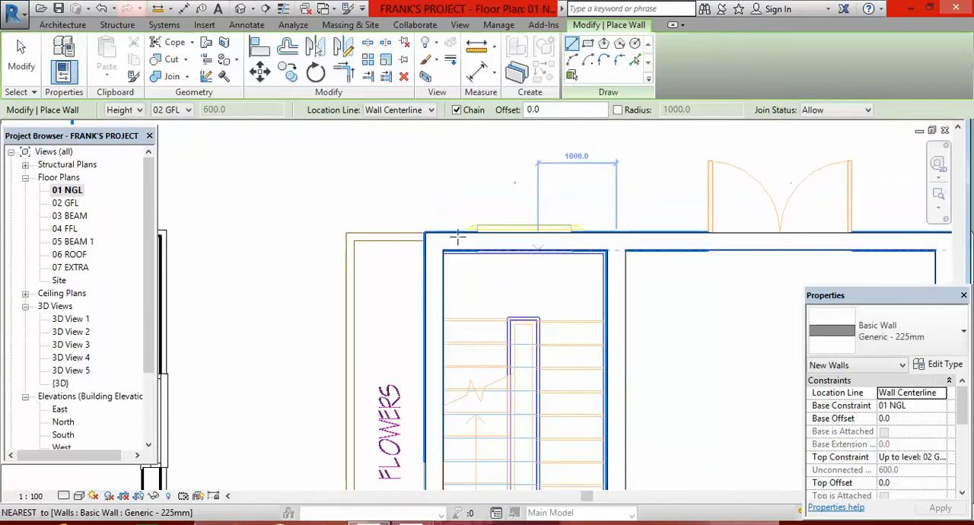
scroll(330, 254, "down", 5)
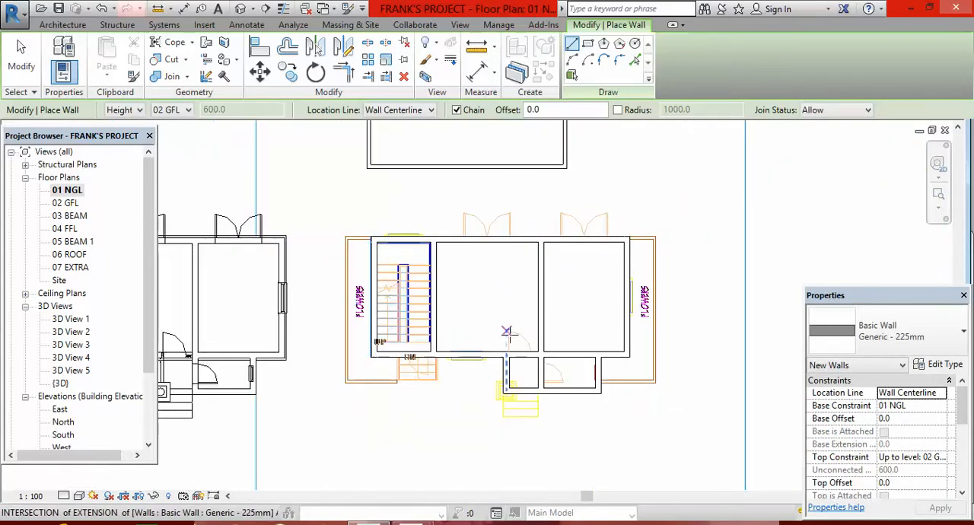
scroll(509, 328, "down", 2)
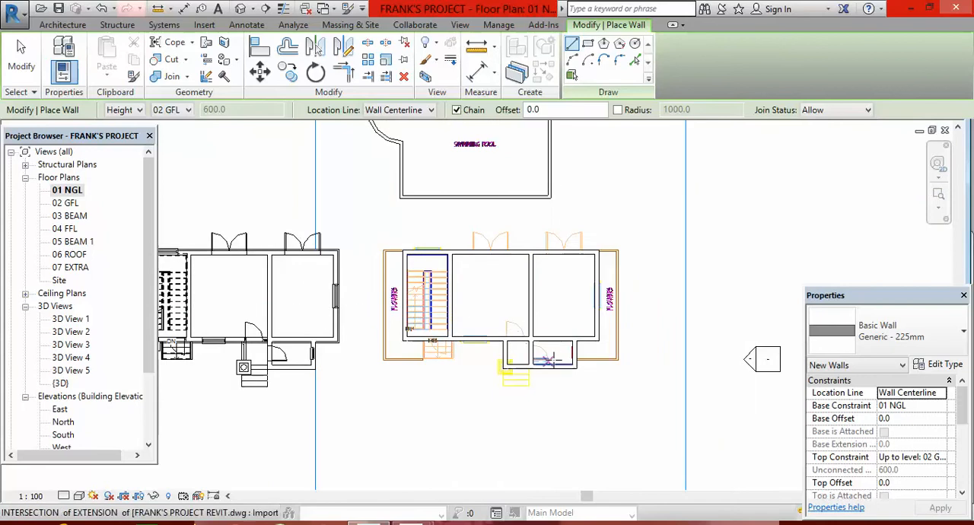
scroll(548, 367, "up", 2)
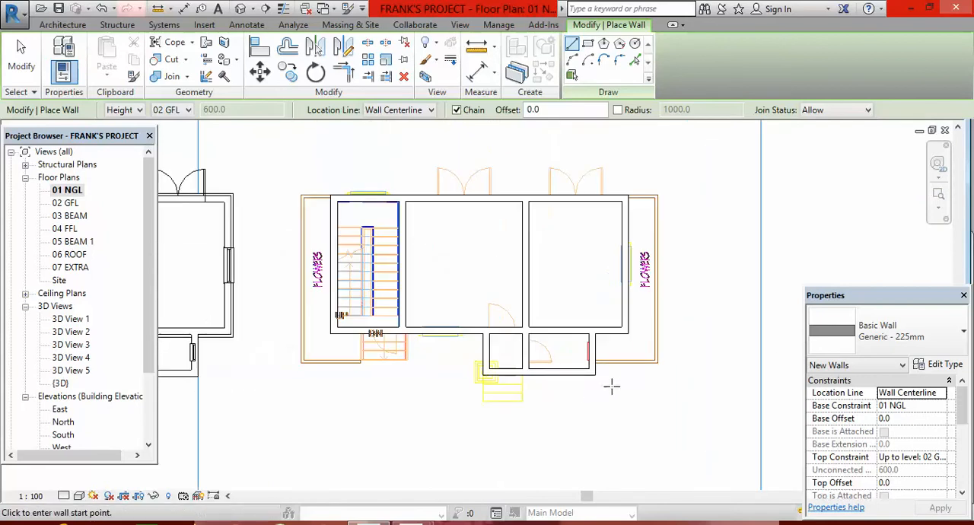
scroll(611, 386, "down", 1)
scroll(582, 371, "up", 3)
scroll(598, 383, "down", 4)
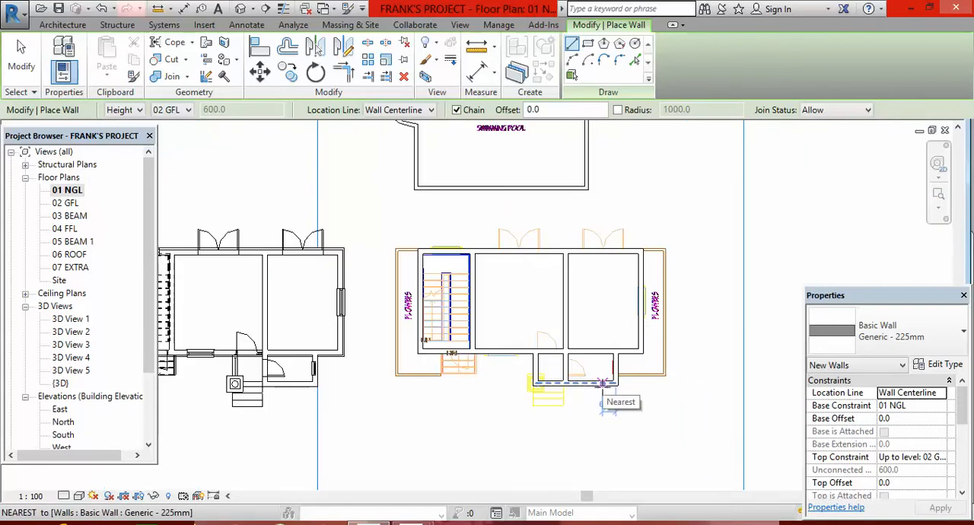
scroll(593, 368, "up", 1)
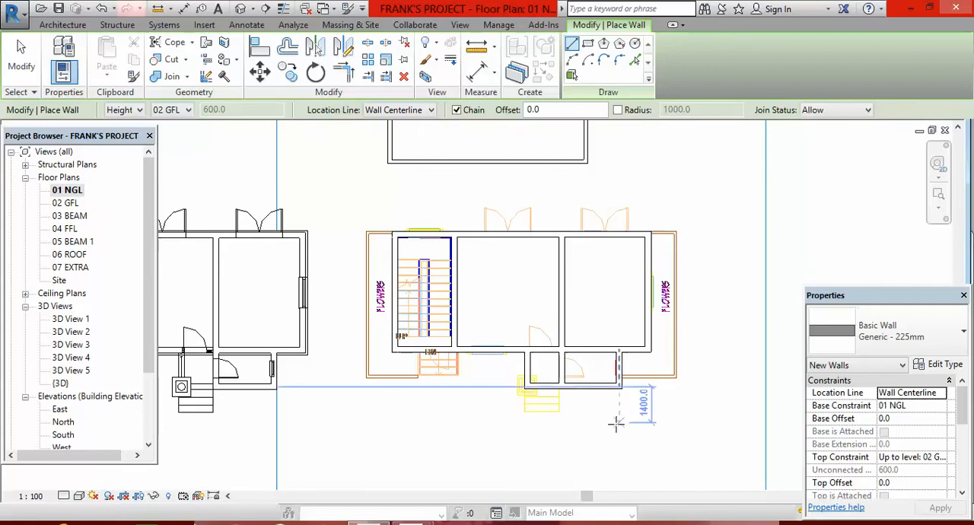
Examine the traced 01 NGL walls in the default 3D view from several sides.
key("Escape")
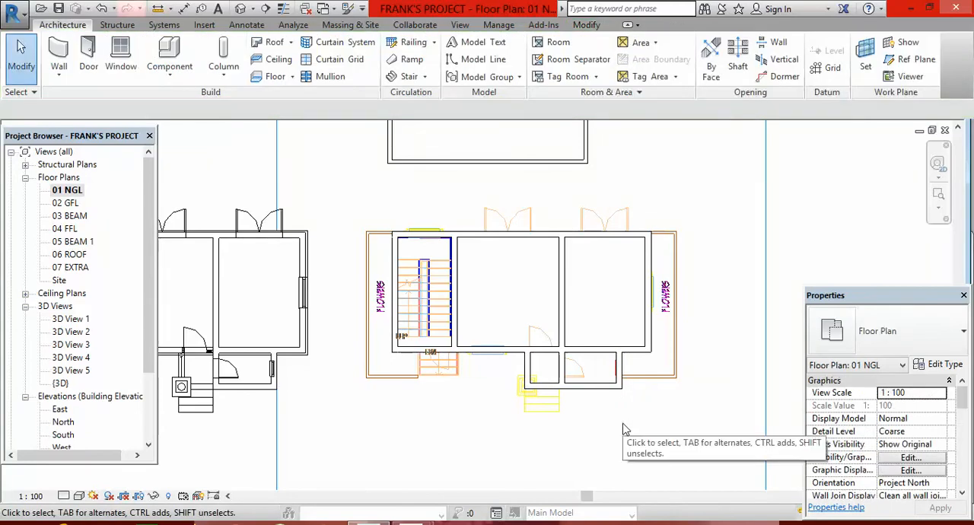
scroll(624, 310, "up", 3)
scroll(584, 353, "down", 3)
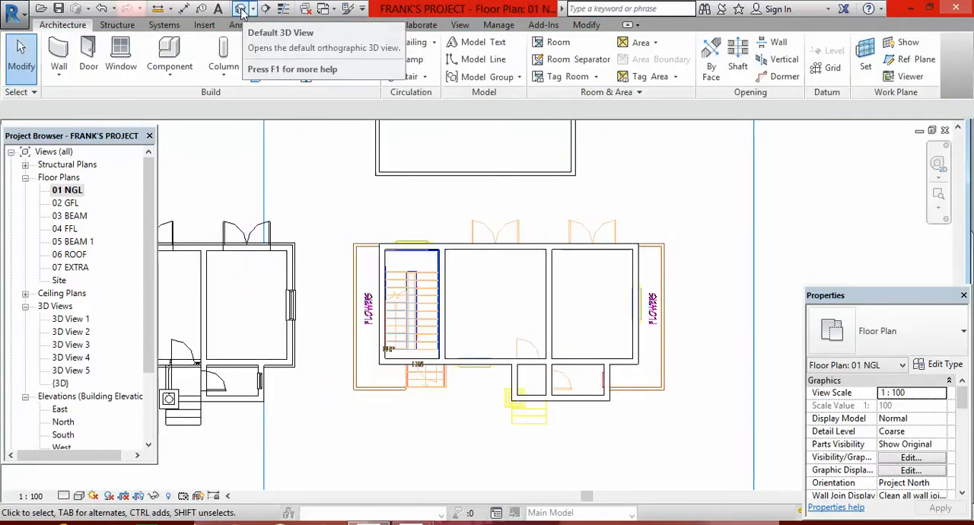
left_click(241, 13)
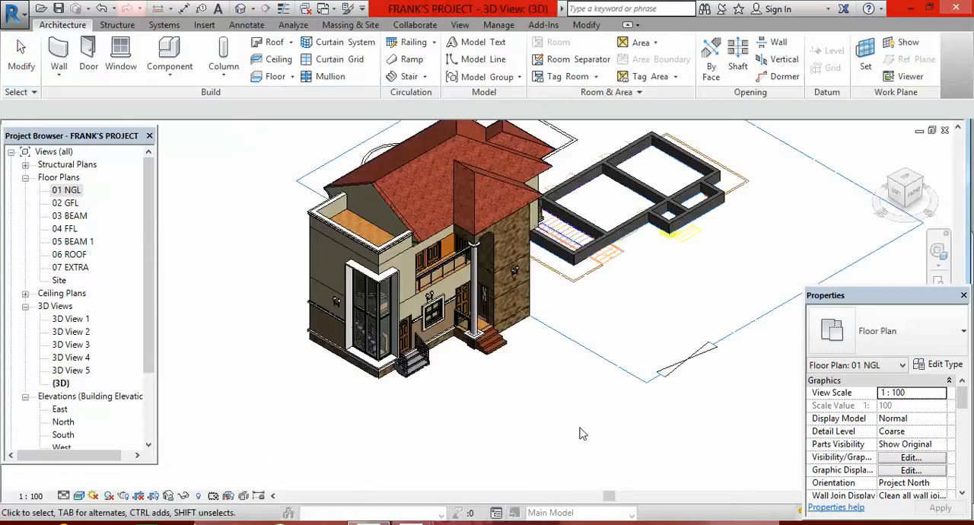
scroll(670, 232, "up", 3)
scroll(654, 229, "down", 2)
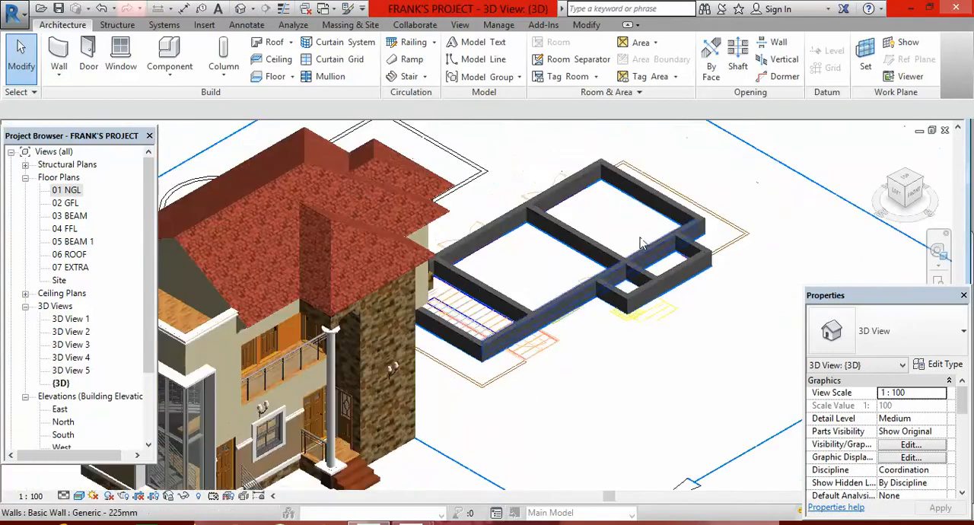
scroll(646, 225, "up", 2)
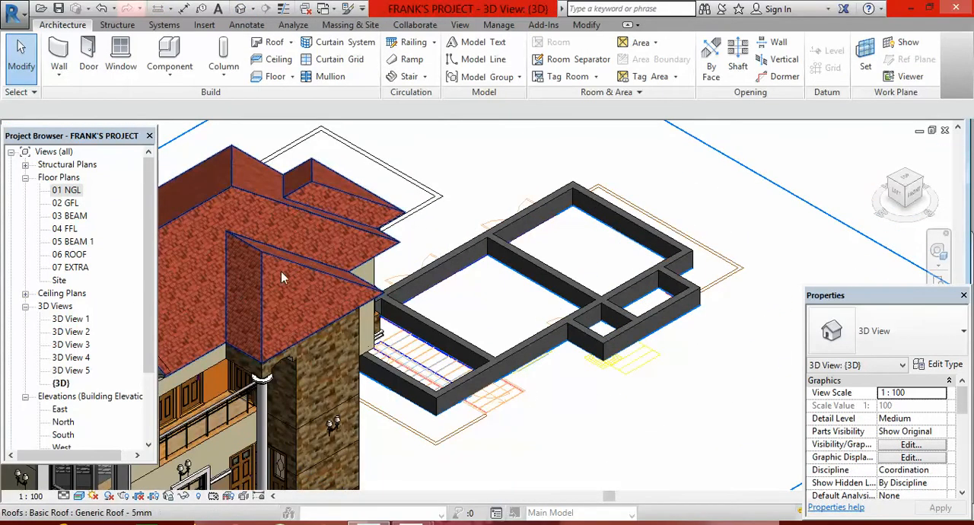
left_click(919, 179)
middle_click_drag(190, 435, 419, 392)
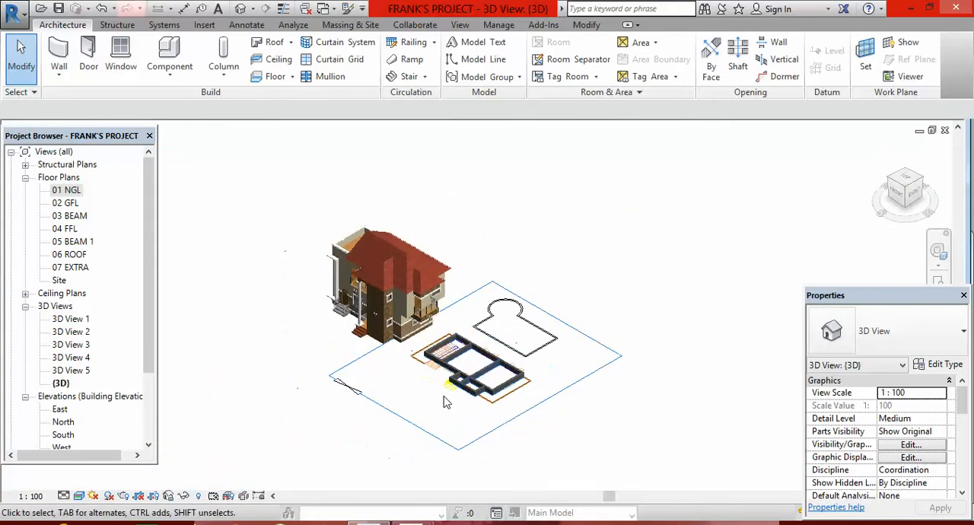
scroll(499, 395, "up", 4)
middle_click_drag(551, 332, 472, 341, "shift")
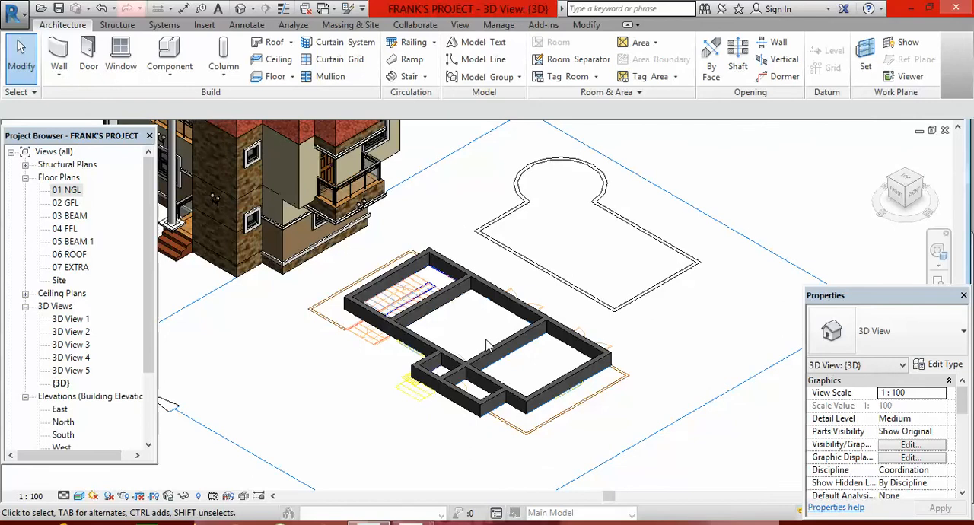
scroll(488, 395, "down", 4)
scroll(507, 375, "up", 1)
scroll(508, 377, "up", 3)
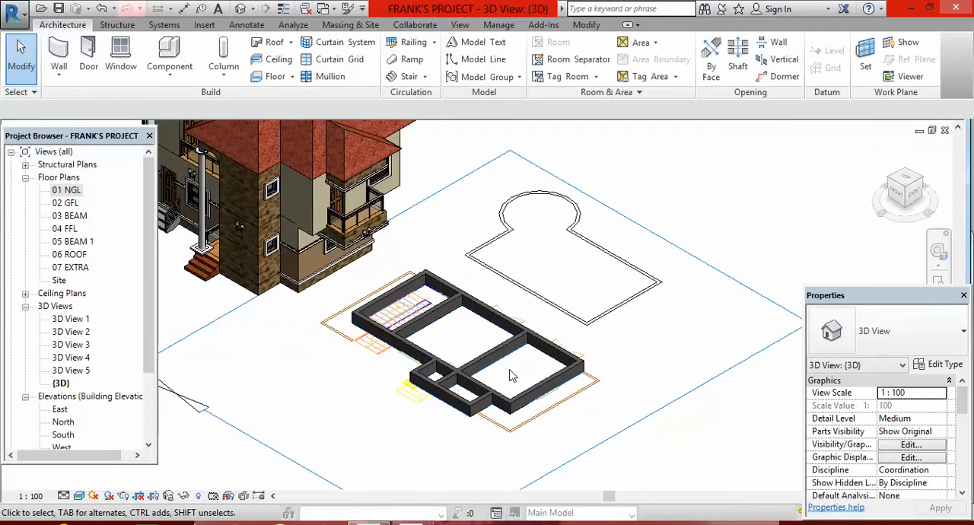
scroll(467, 364, "down", 5)
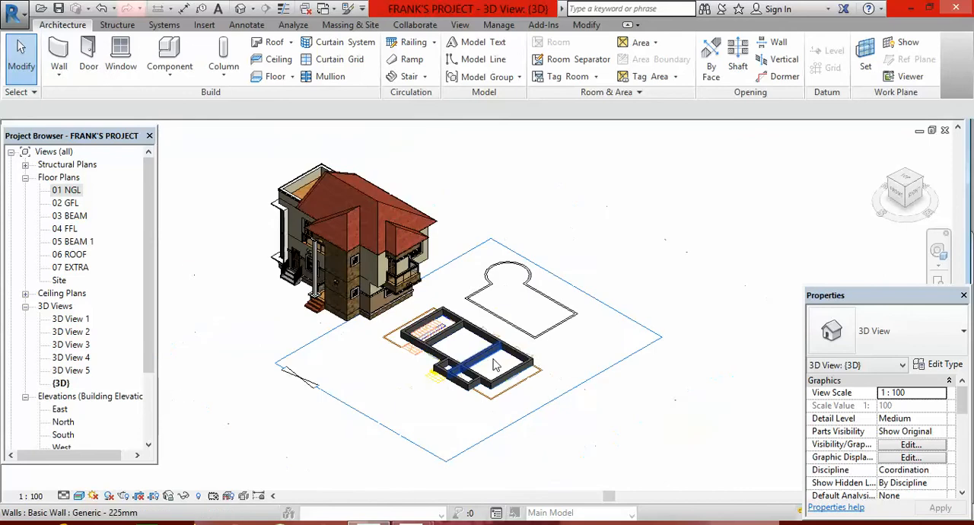
Open the 02 GFL floor plan and start a Generic - 225mm wall with its height set up to level 04 FFL.
double_click(72, 204)
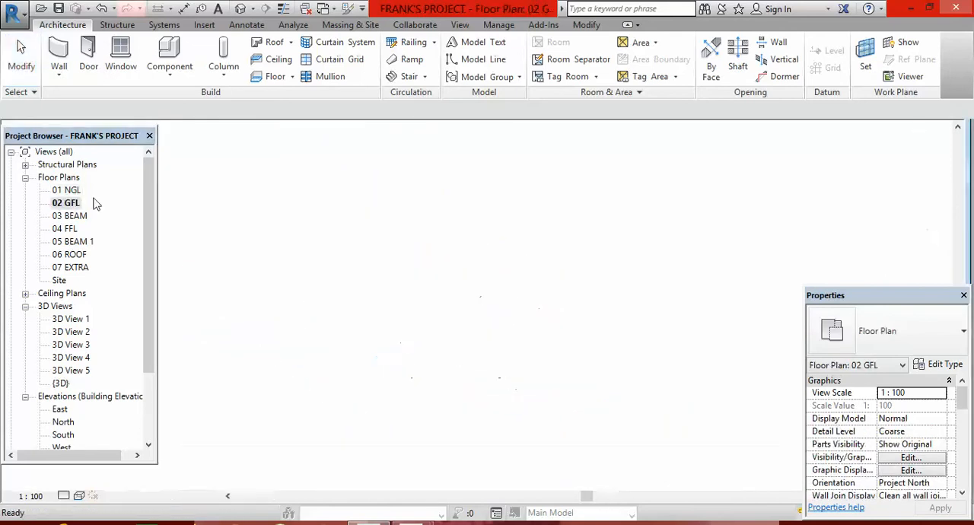
scroll(487, 304, "down", 4)
scroll(656, 298, "up", 3)
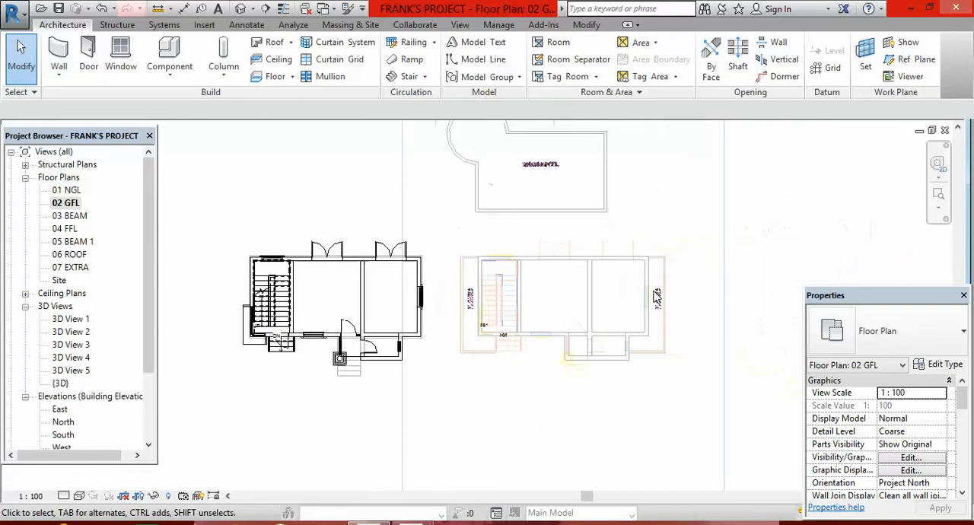
scroll(640, 296, "up", 2)
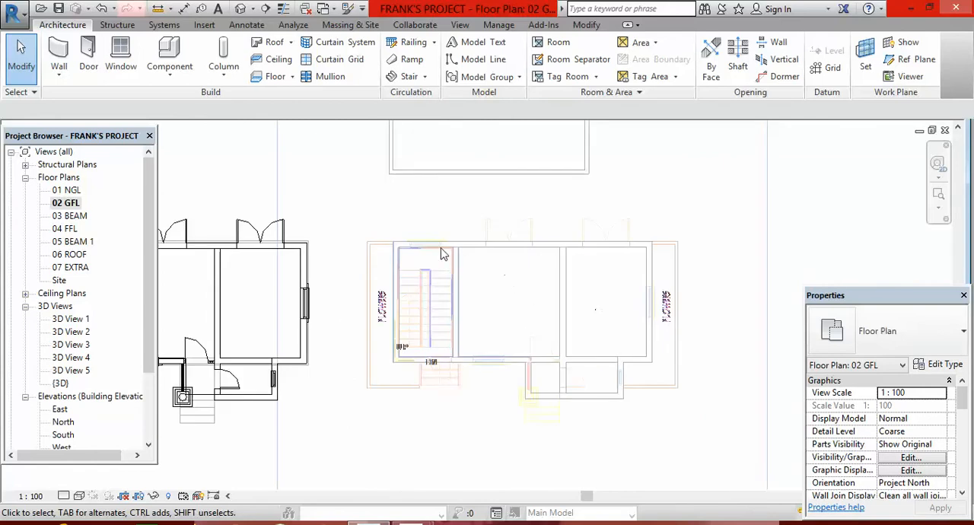
scroll(603, 348, "down", 2)
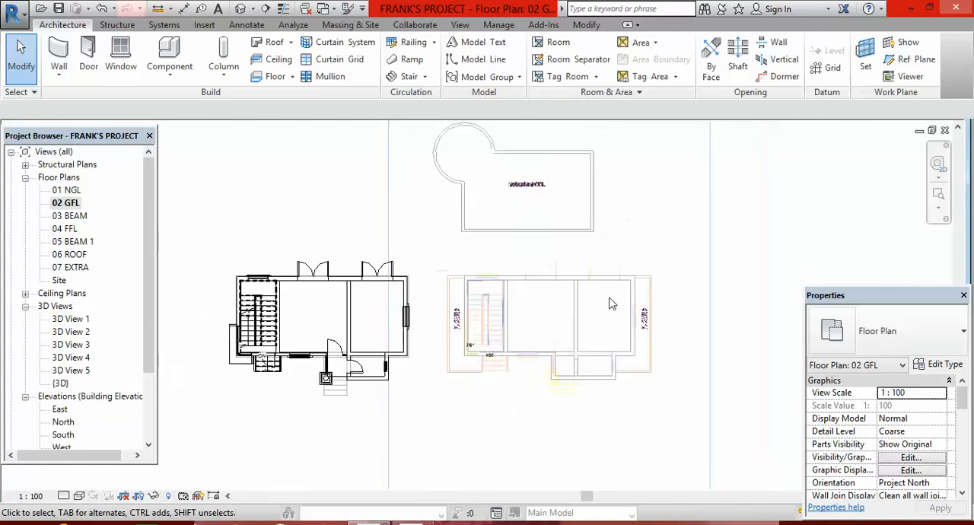
scroll(533, 335, "up", 2)
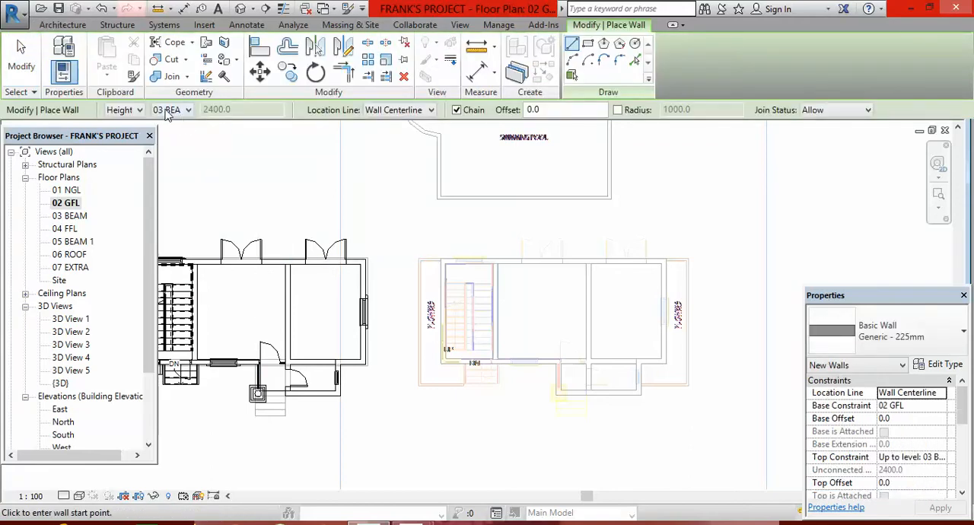
left_click(189, 110)
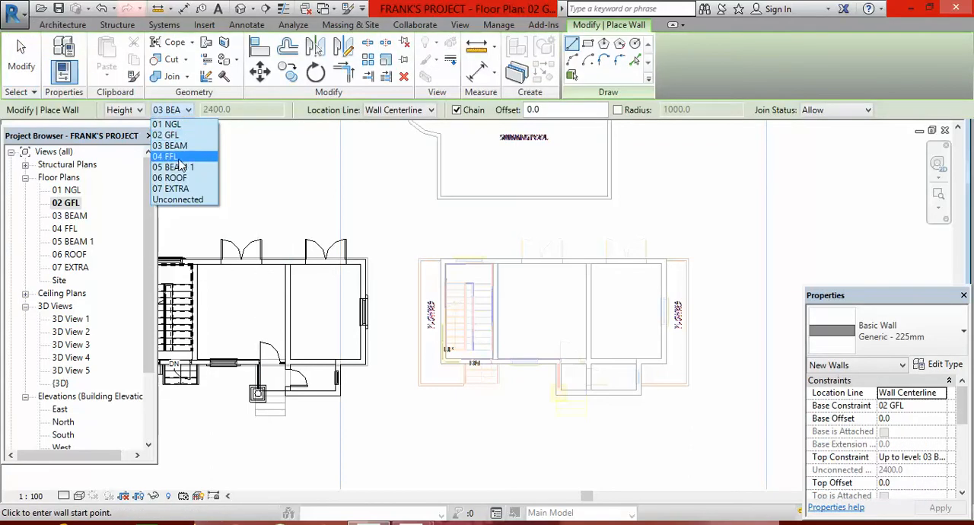
left_click(174, 157)
Draw the double-door wall from the stairwell's upper outer corner to the building's upper right corner along the existing wall centerline.
scroll(446, 257, "up", 5)
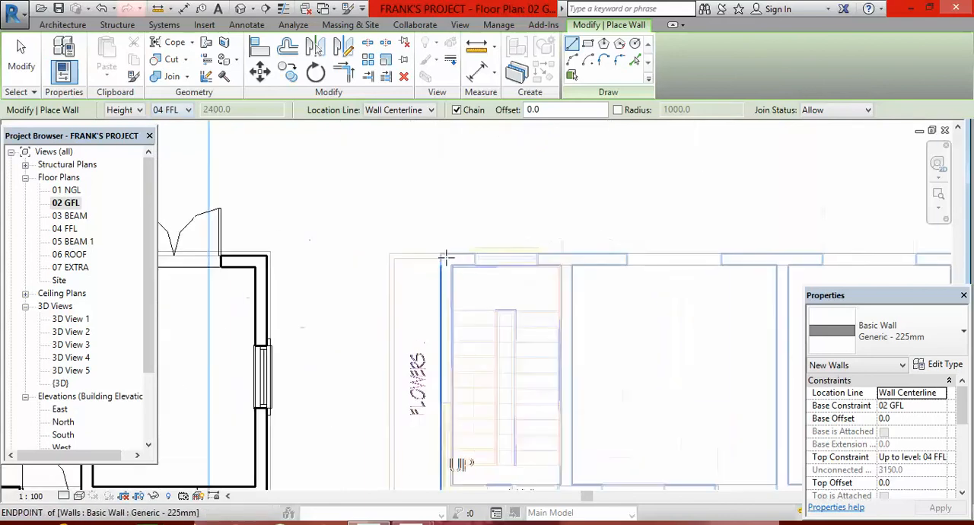
left_click(458, 263)
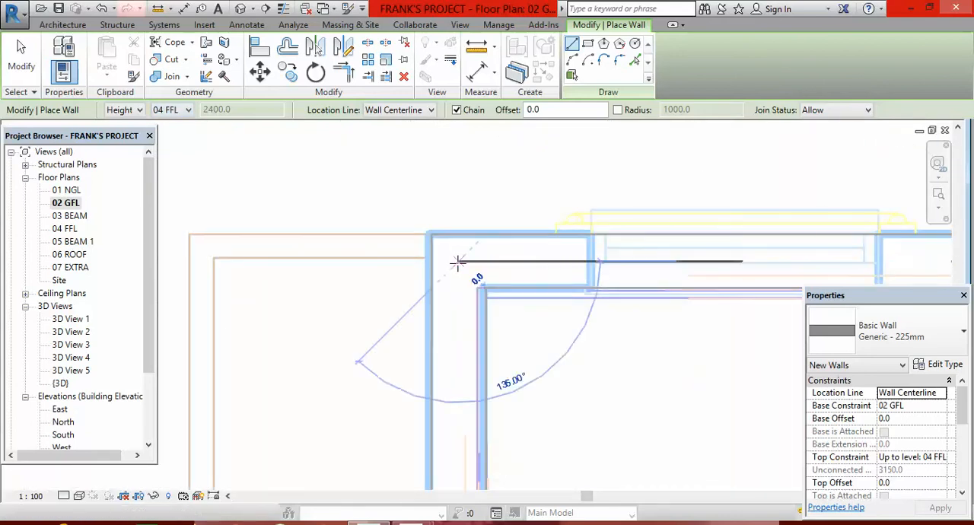
scroll(455, 262, "down", 5)
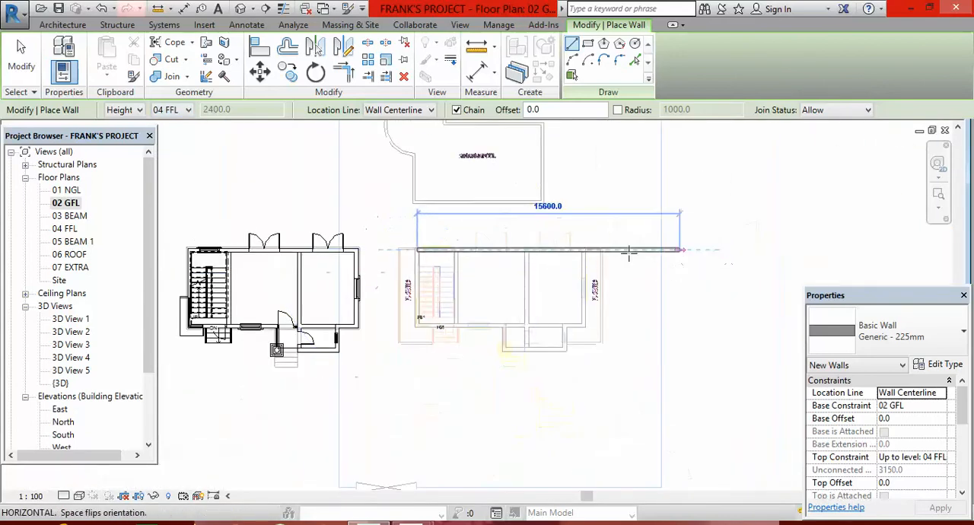
scroll(543, 239, "up", 5)
left_click(415, 239)
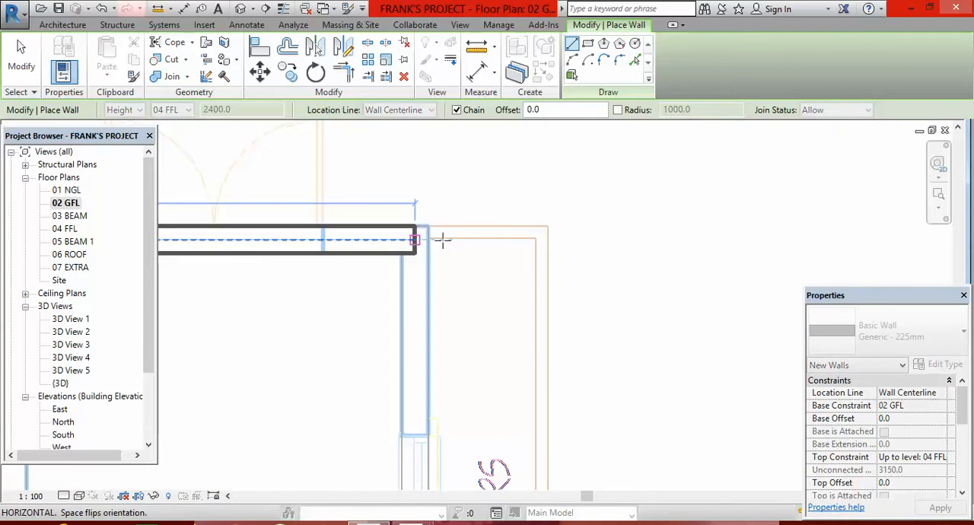
Continue the wall down the building's right side to the front wall's centerline.
scroll(532, 243, "down", 5)
scroll(572, 344, "up", 5)
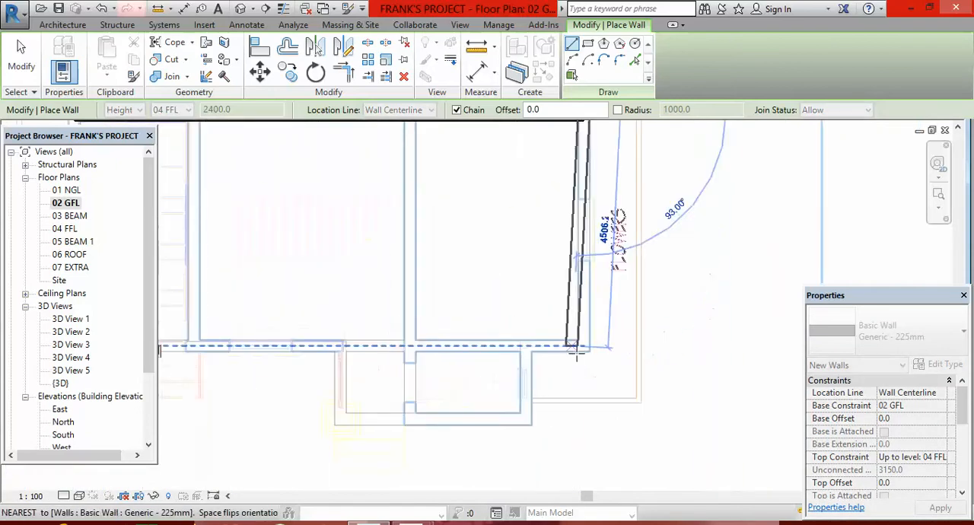
left_click(599, 325)
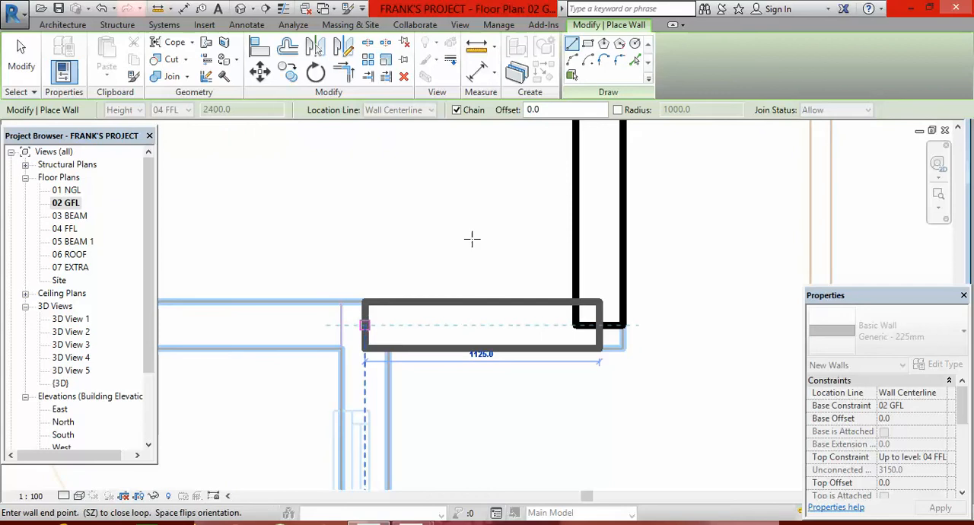
Continue the front wall horizontally from the lower right corner to just past the stairwell's lower outer corner and end the chain.
scroll(471, 239, "down", 5)
scroll(269, 240, "up", 5)
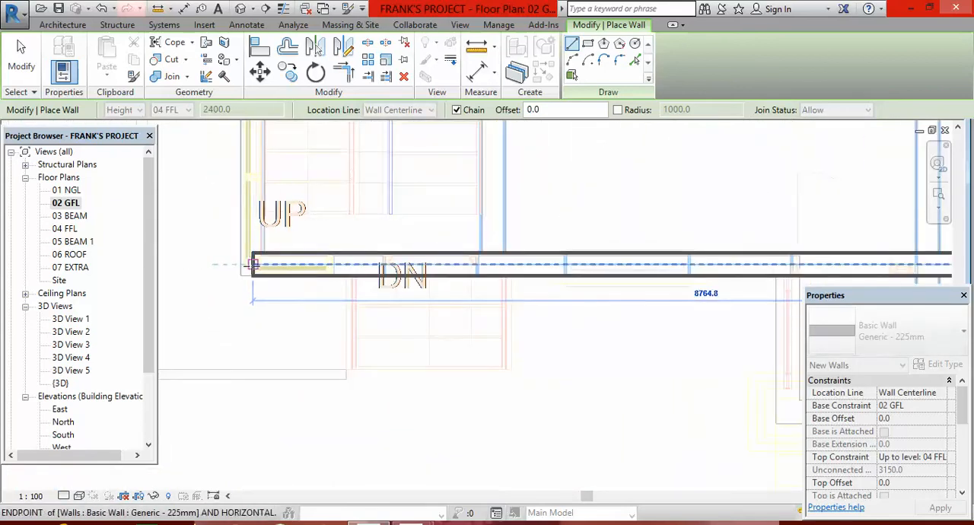
scroll(254, 265, "up", 4)
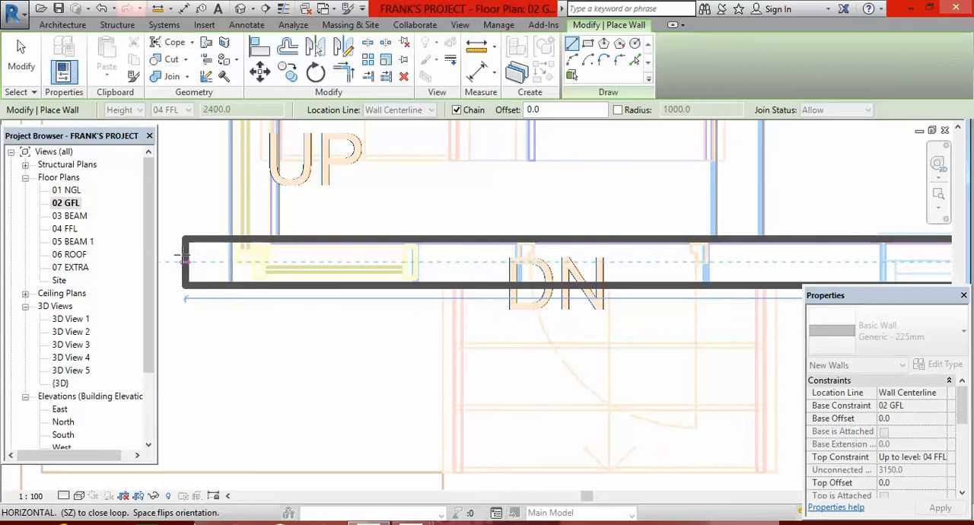
scroll(330, 282, "down", 2)
left_click(211, 266)
key("Escape")
scroll(263, 333, "down", 2)
scroll(359, 228, "down", 4)
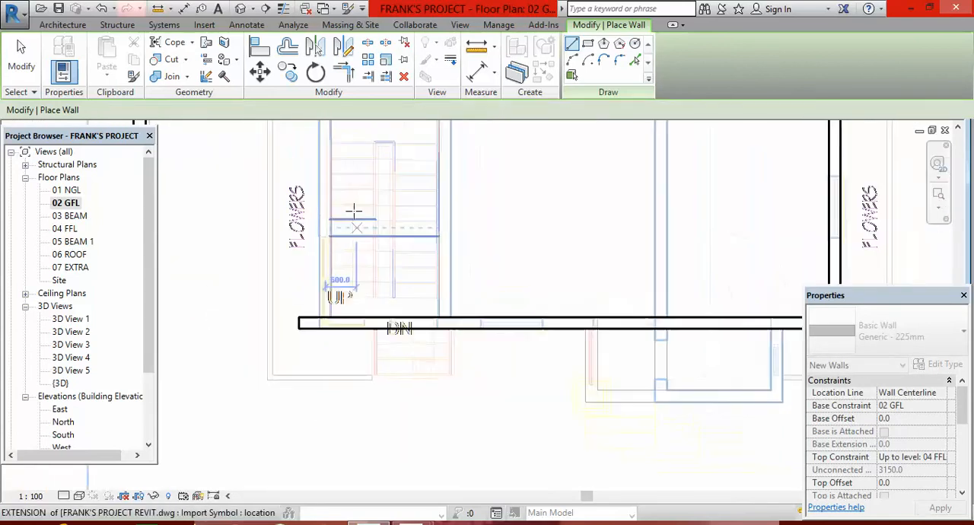
Draw the stairwell's outer left wall from the double-door wall's left endpoint down to the front wall's centerline.
scroll(312, 152, "up", 3)
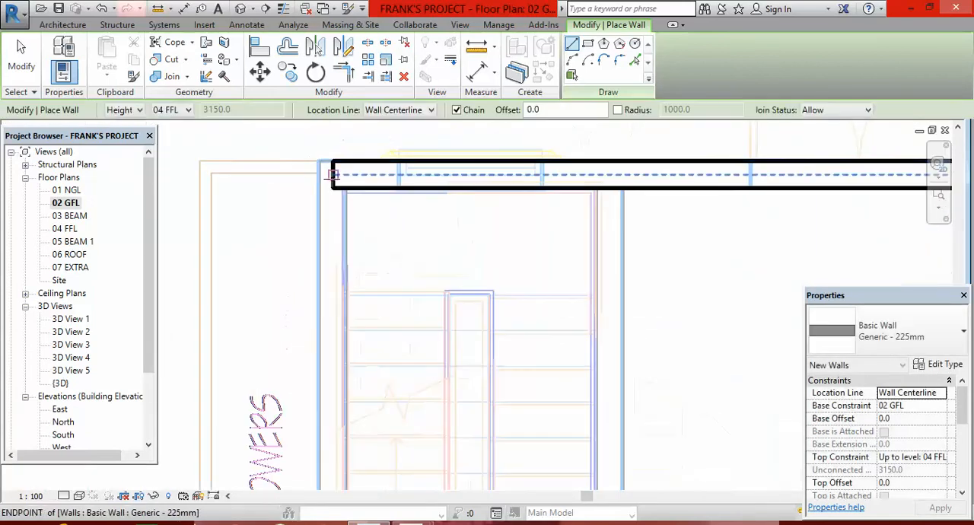
left_click(326, 167)
scroll(314, 259, "down", 3)
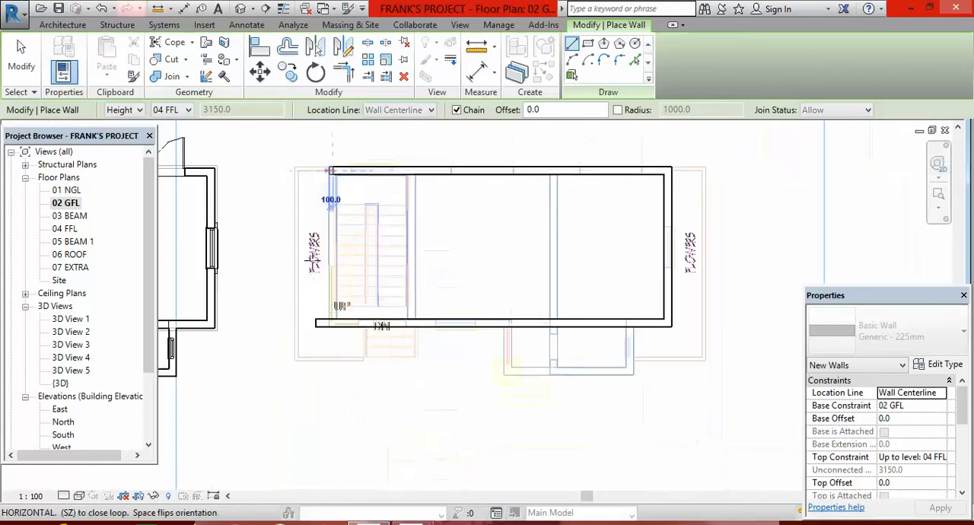
scroll(335, 321, "up", 4)
left_click(335, 321)
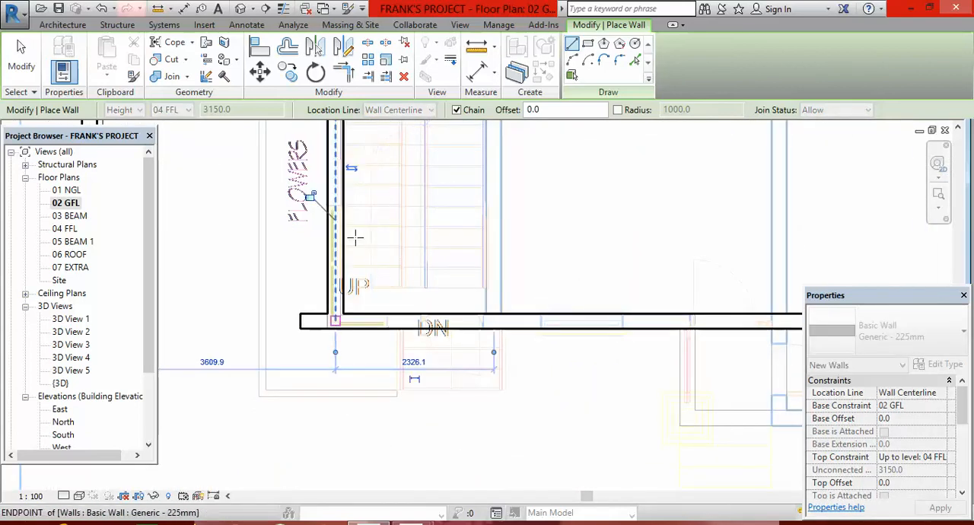
Trim the overshooting front wall and the stairwell's left wall to a clean corner.
left_click(346, 73)
left_click(340, 267)
left_click(386, 321)
scroll(346, 382, "down", 3)
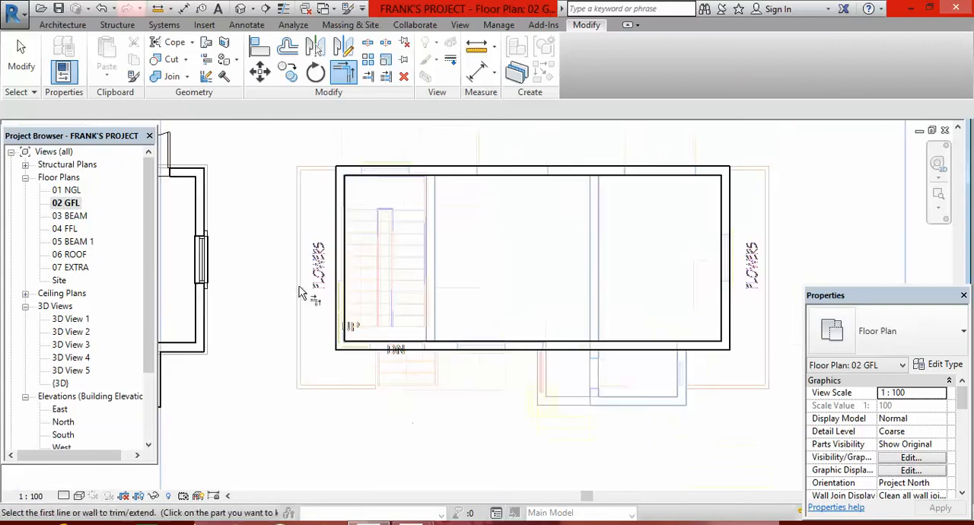
Draw the small front room's right wall 1425 mm down from the front wall's centerline to the room's lower outer corner.
left_click(69, 26)
left_click(62, 60)
scroll(400, 311, "down", 4)
scroll(515, 351, "up", 5)
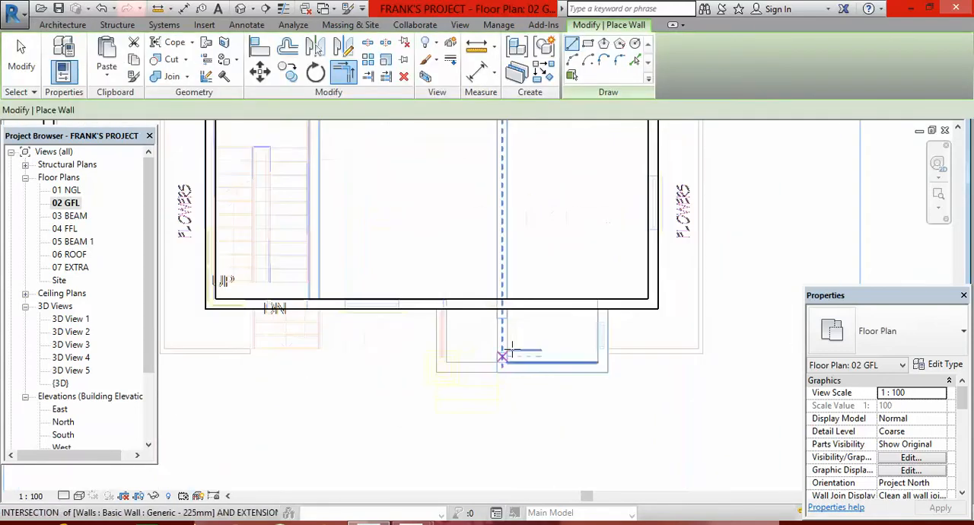
scroll(446, 309, "up", 2)
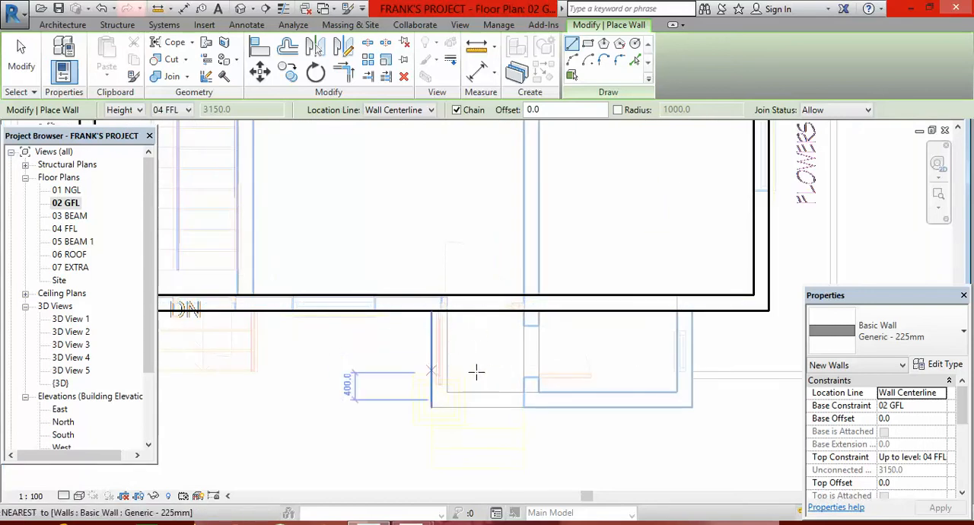
scroll(457, 395, "down", 2)
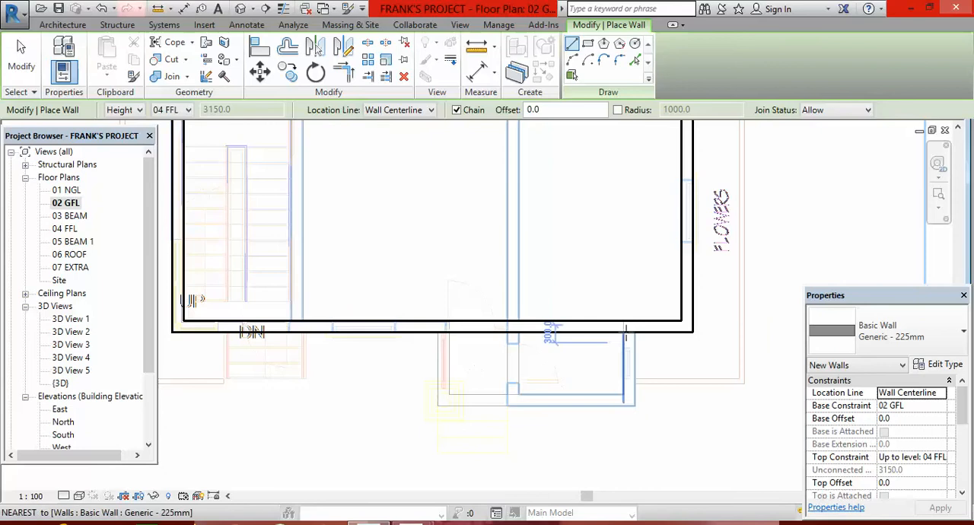
scroll(622, 333, "up", 2)
left_click(631, 320)
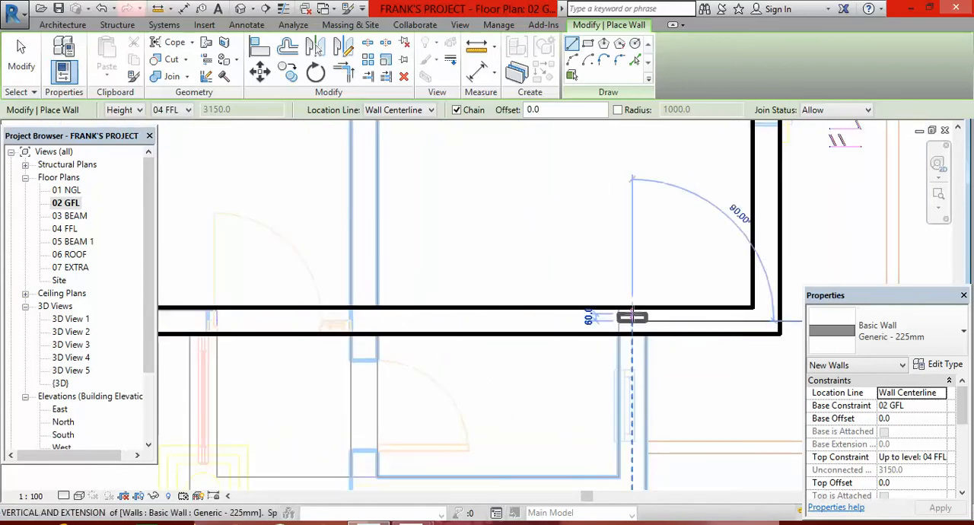
scroll(629, 389, "up", 3)
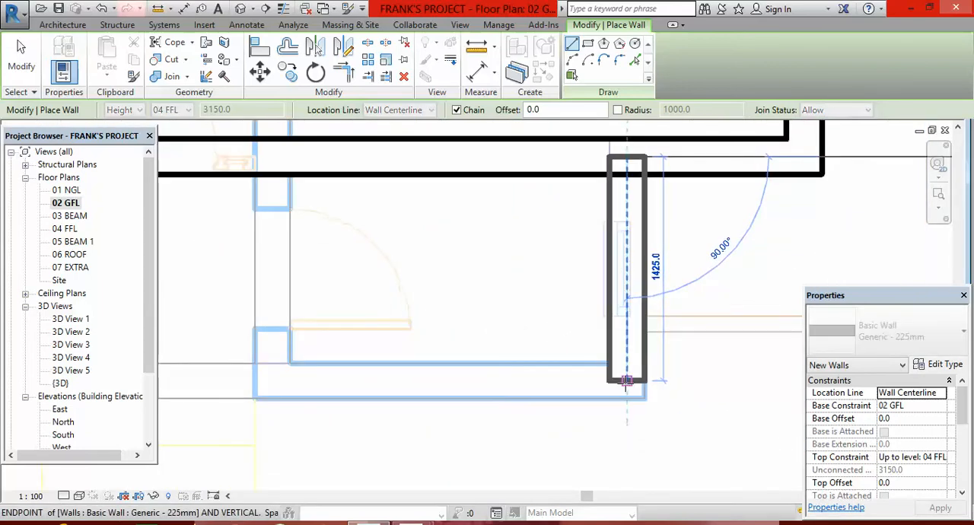
left_click(627, 381)
Continue the wall 2250 mm horizontally along the small front room to the centerline of the partition beside the porch.
scroll(674, 363, "down", 4)
scroll(435, 377, "up", 5)
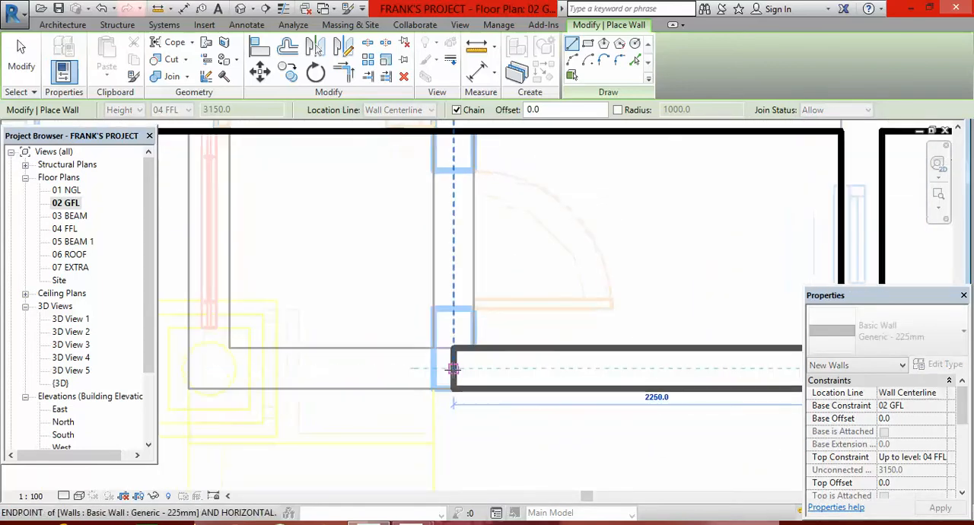
left_click(453, 369)
scroll(464, 415, "down", 4)
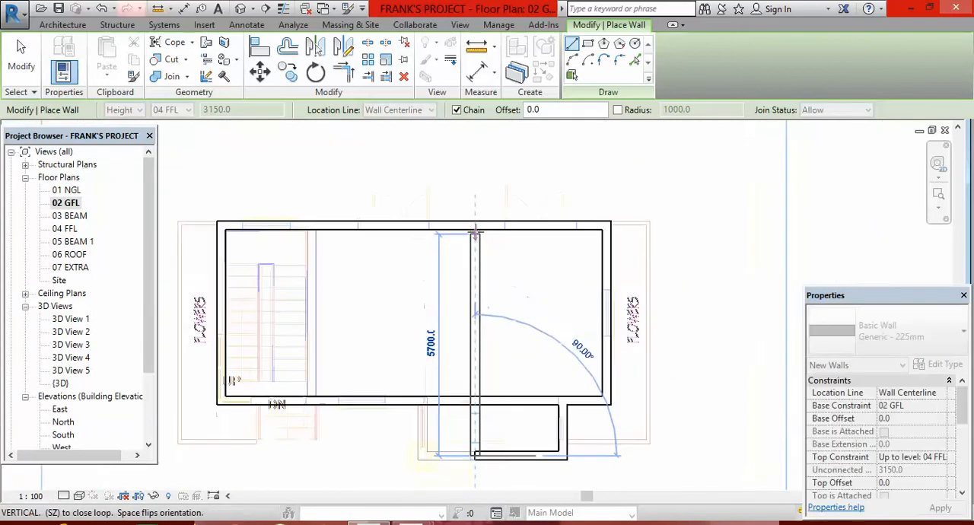
Draw the partition wall about 5700 mm up from the small front room's lower corner to the back wall and end the chain.
scroll(475, 234, "up", 4)
left_click(473, 230)
key("Escape")
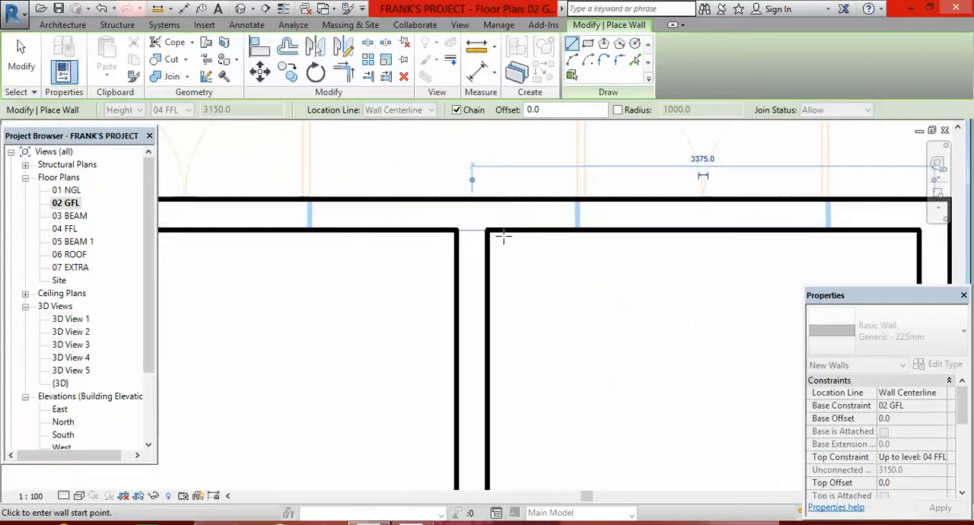
scroll(547, 241, "down", 3)
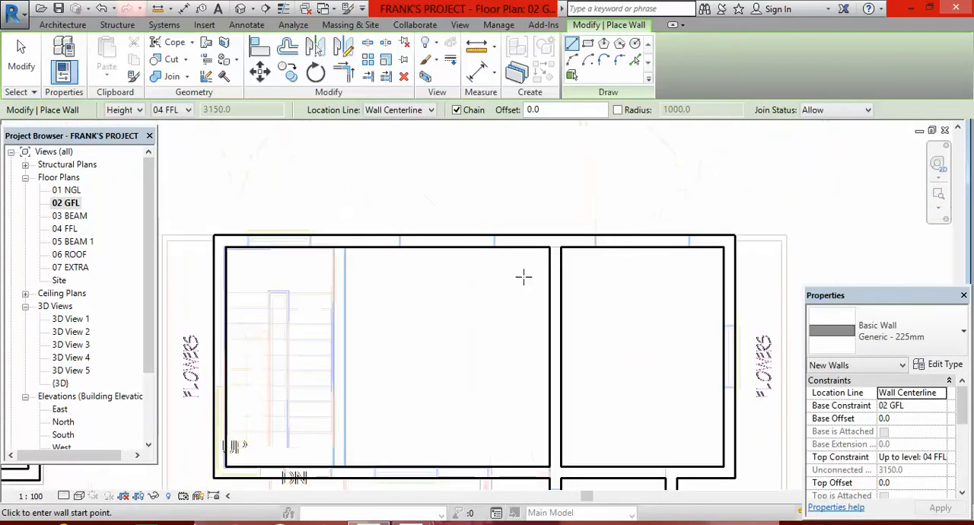
Draw the stairwell's inner partition from the back wall straight down to the front wall along the DWG line, and end wall placement.
scroll(335, 233, "up", 3)
scroll(335, 233, "up", 2)
left_click(337, 225)
scroll(361, 201, "down", 5)
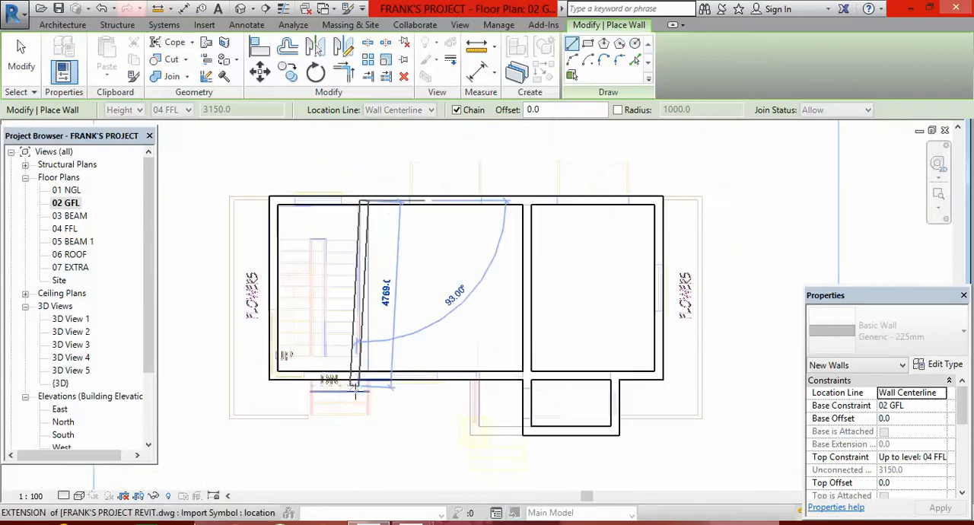
scroll(354, 389, "up", 5)
left_click(377, 349)
key("Escape")
scroll(368, 391, "down", 5)
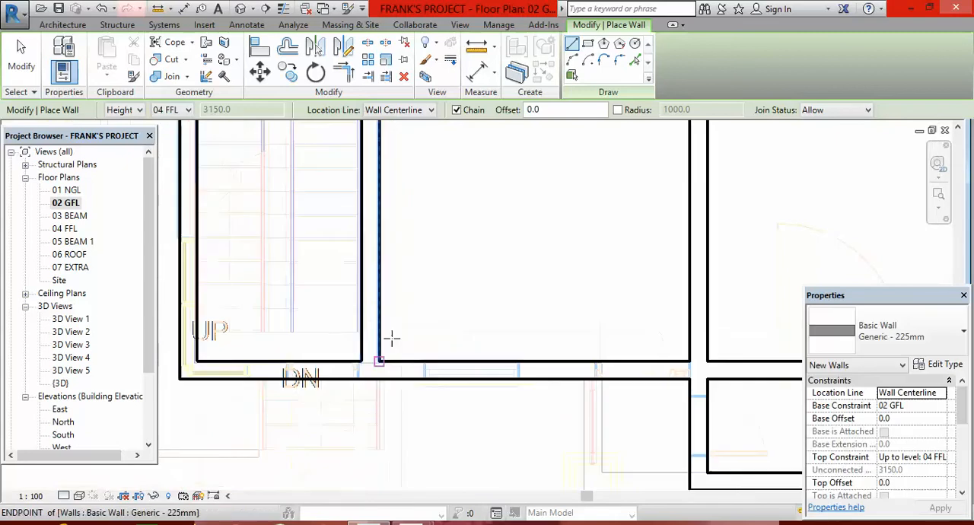
scroll(525, 318, "up", 3)
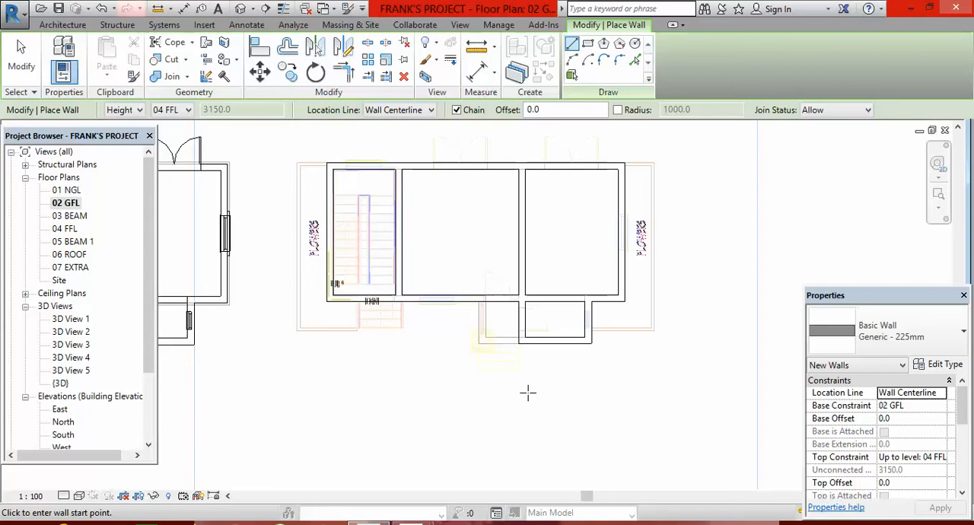
scroll(478, 396, "down", 1)
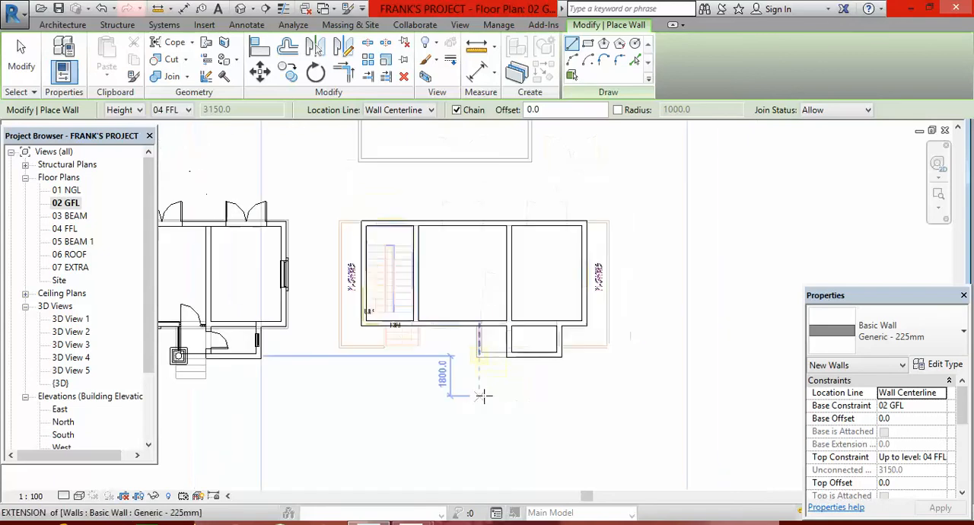
key("Escape")
key("Escape")
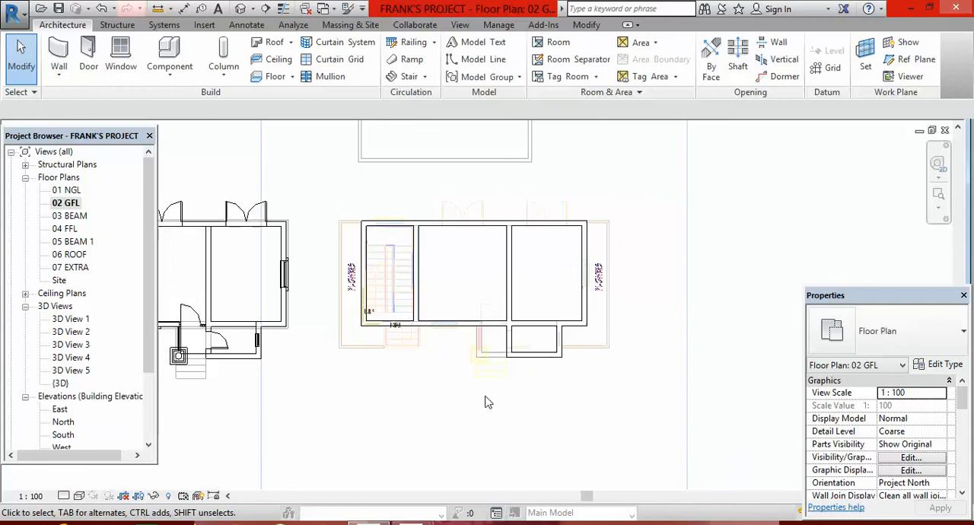
Open the default 3D view and turn it to show the traced walls from the front-left corner.
scroll(621, 389, "down", 1)
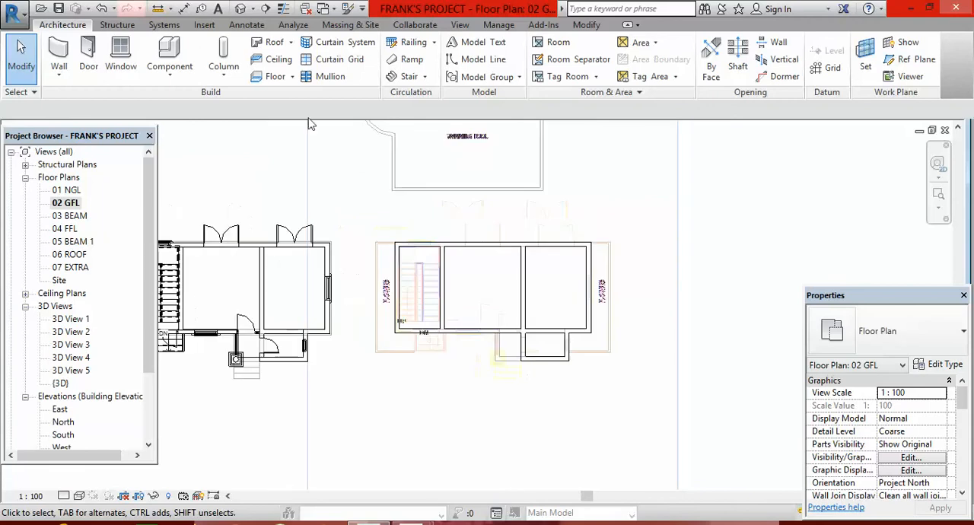
left_click(241, 9)
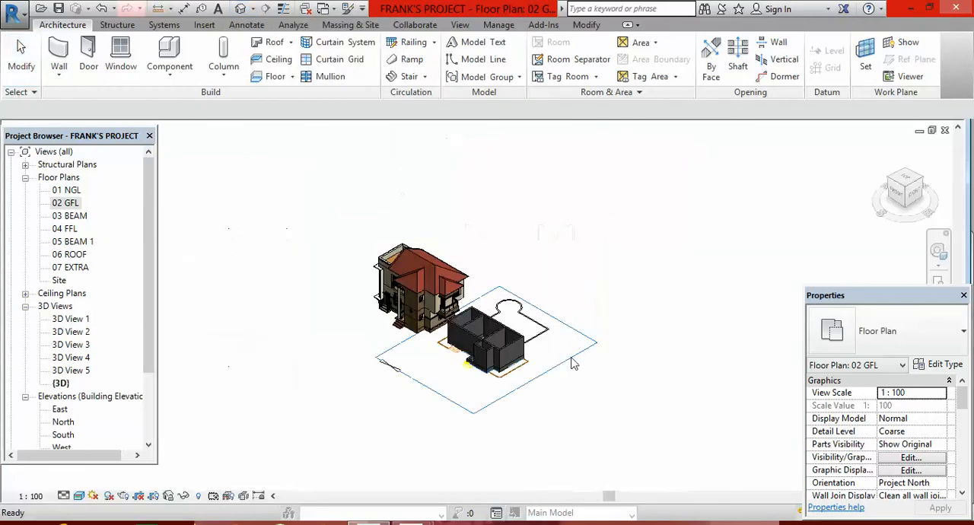
scroll(471, 378, "up", 4)
scroll(479, 366, "down", 3)
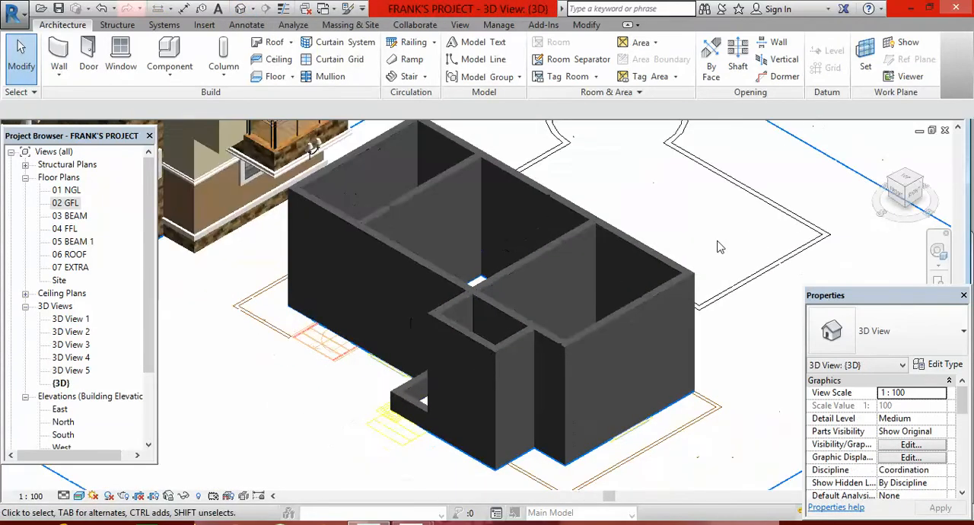
left_click(890, 179)
scroll(461, 375, "down", 5)
middle_click_drag(461, 204, 560, 338)
scroll(540, 332, "up", 2)
scroll(537, 331, "up", 5)
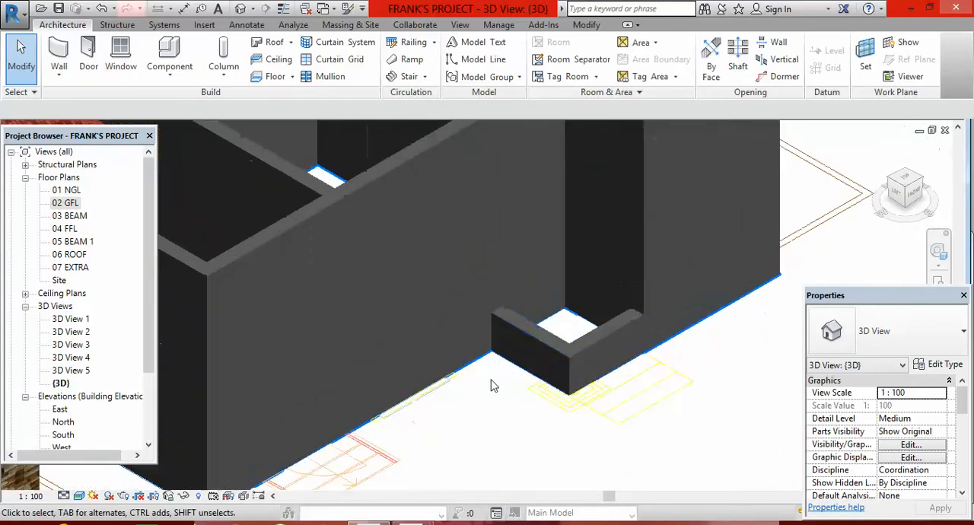
Examine the low porch walls and the ground-floor walls in 3D, comparing them with the finished house alongside.
scroll(537, 332, "down", 1)
scroll(537, 332, "up", 4)
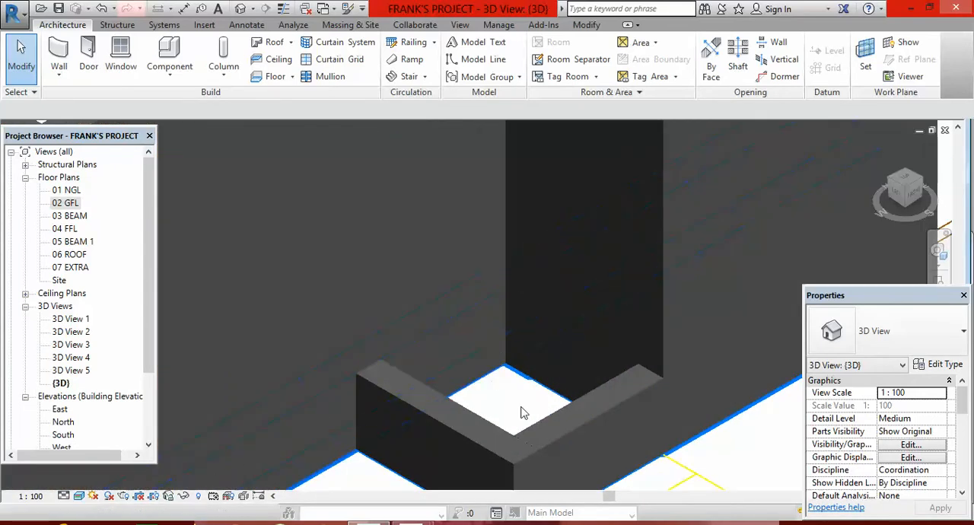
scroll(511, 378, "down", 2)
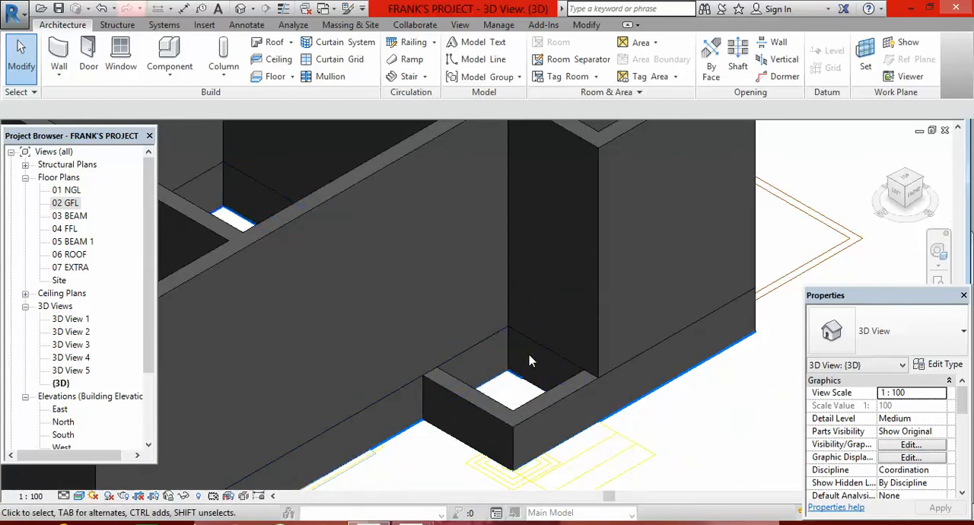
scroll(524, 387, "down", 2)
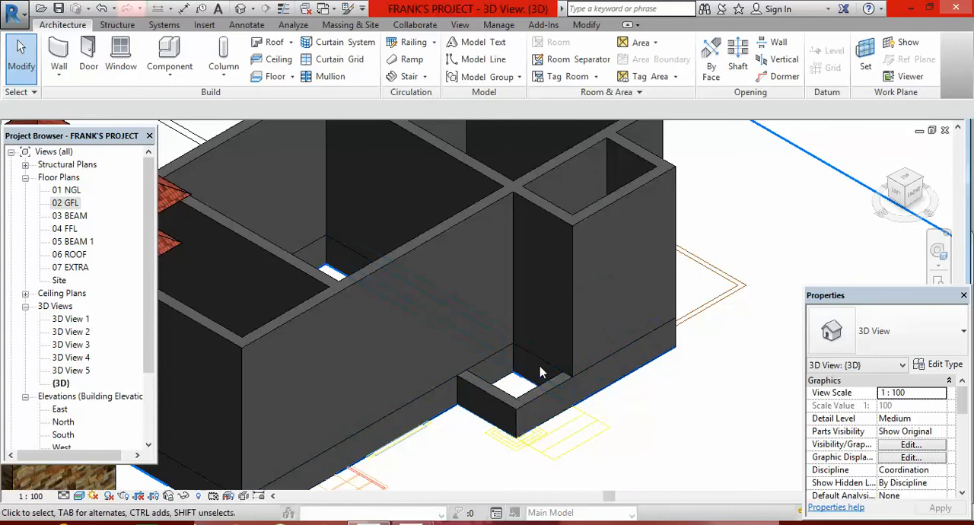
scroll(564, 360, "down", 5)
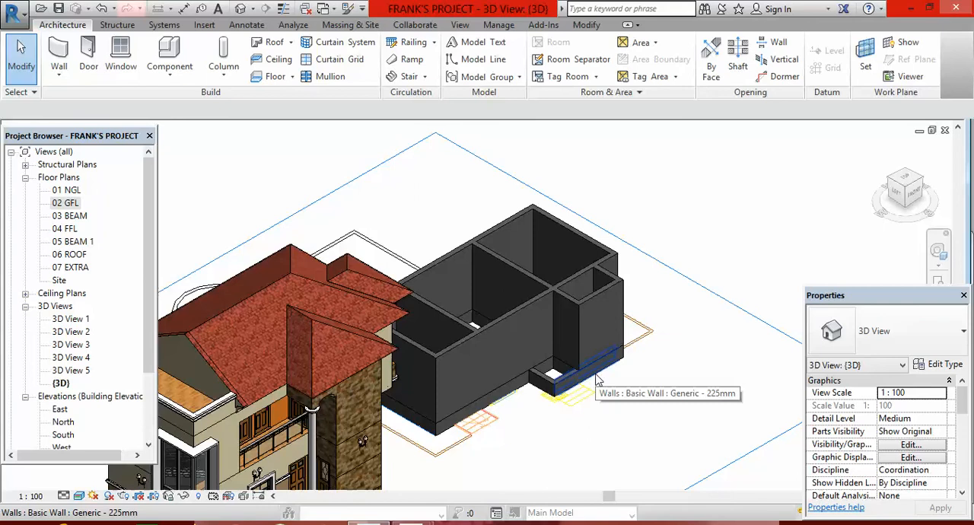
scroll(596, 381, "down", 2)
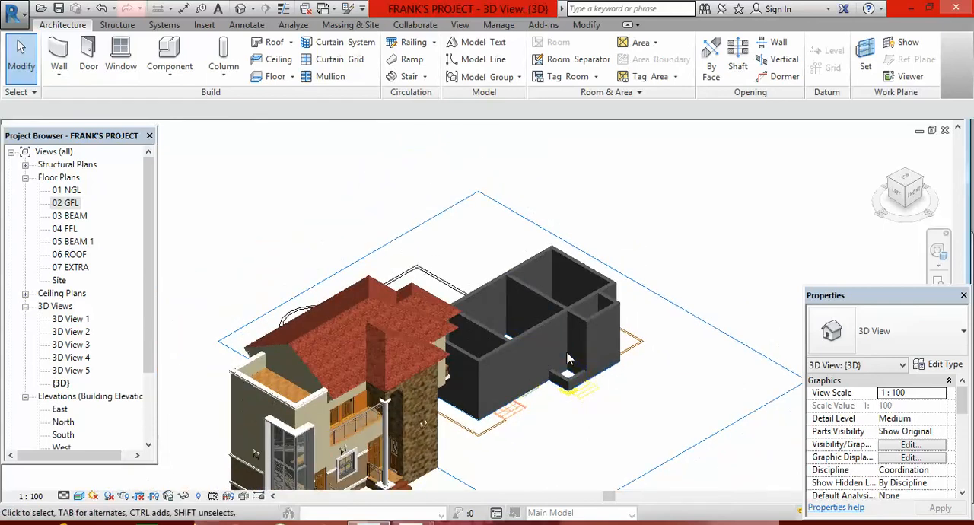
scroll(567, 359, "up", 4)
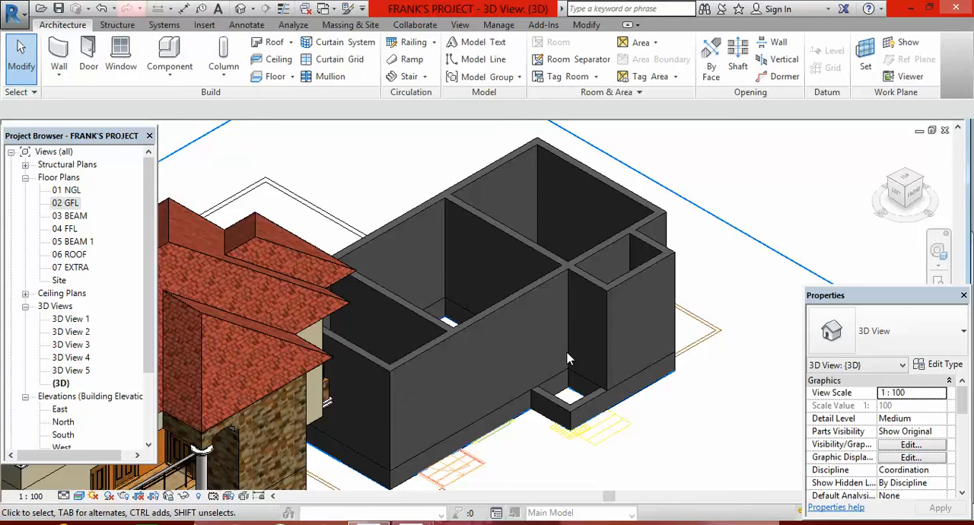
scroll(567, 357, "down", 2)
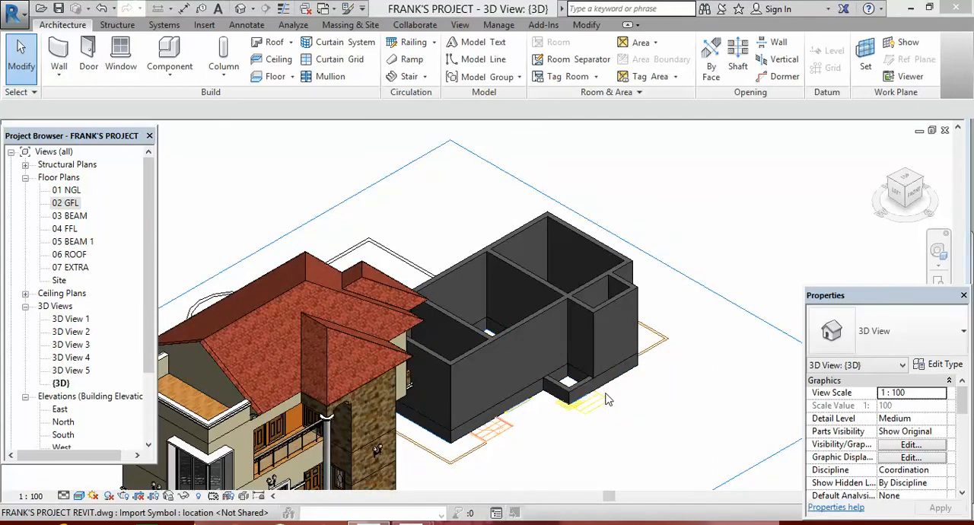
scroll(613, 396, "down", 4)
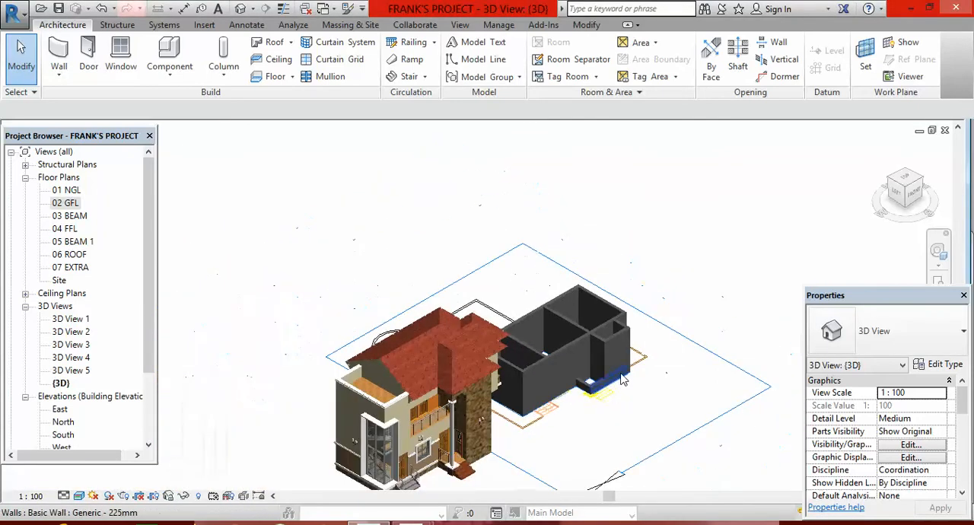
scroll(601, 384, "up", 3)
scroll(594, 380, "up", 1)
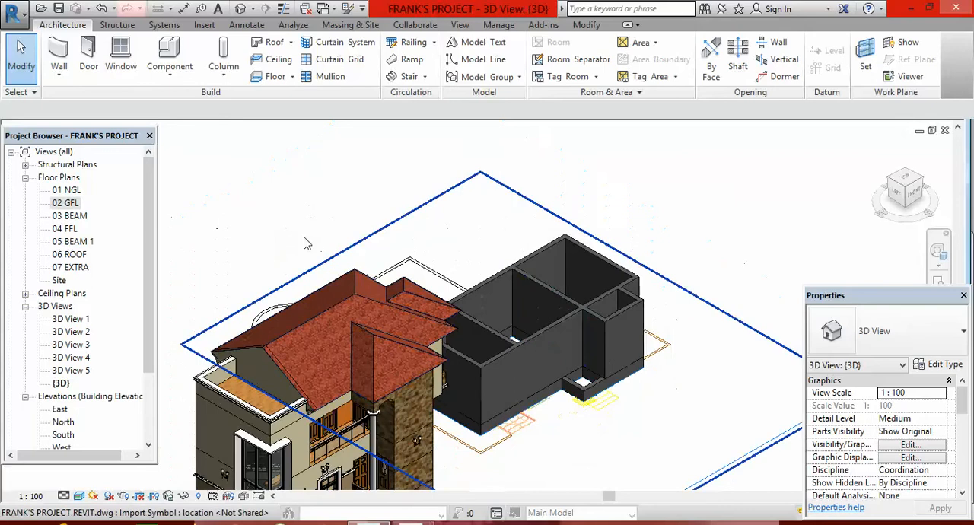
Open the 01 NGL floor plan and check the traced walls against the doors, windows and stairs of the imported DWG.
double_click(67, 190)
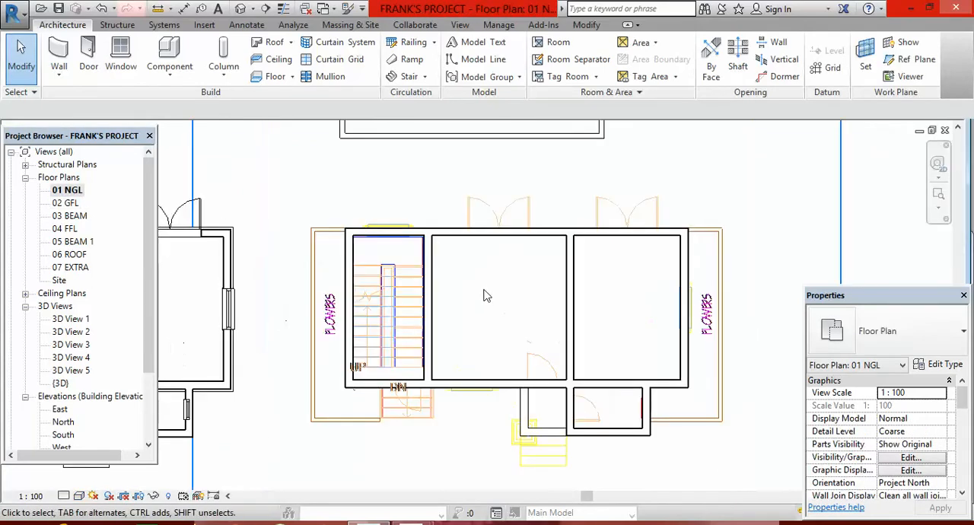
scroll(487, 220, "up", 2)
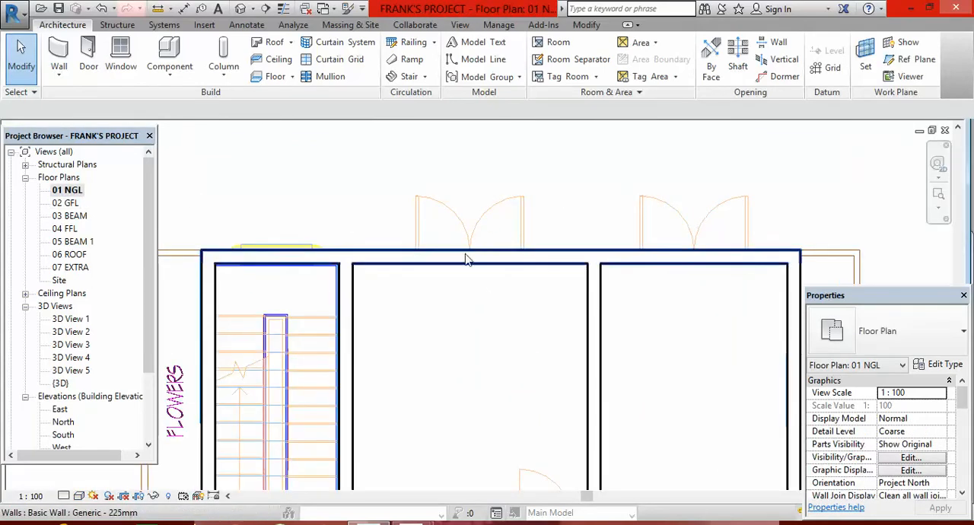
scroll(467, 220, "down", 3)
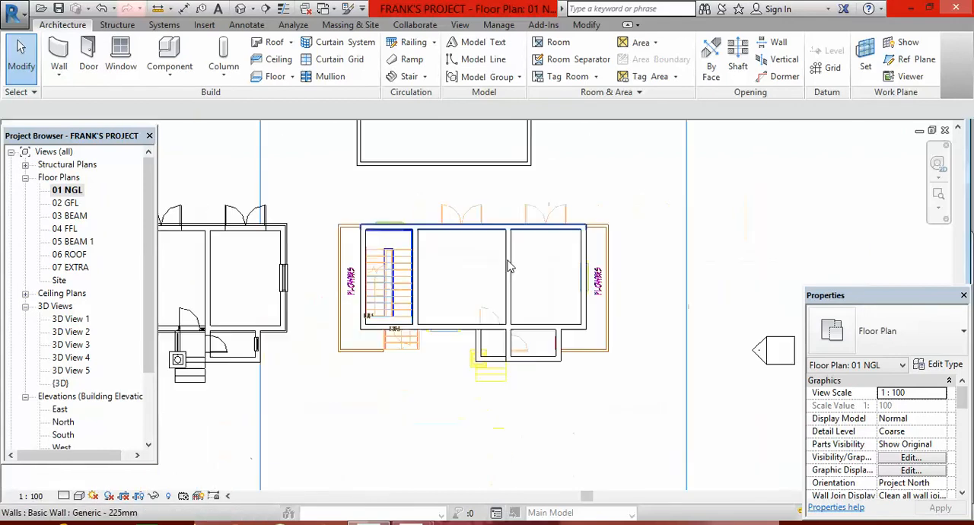
scroll(576, 289, "up", 1)
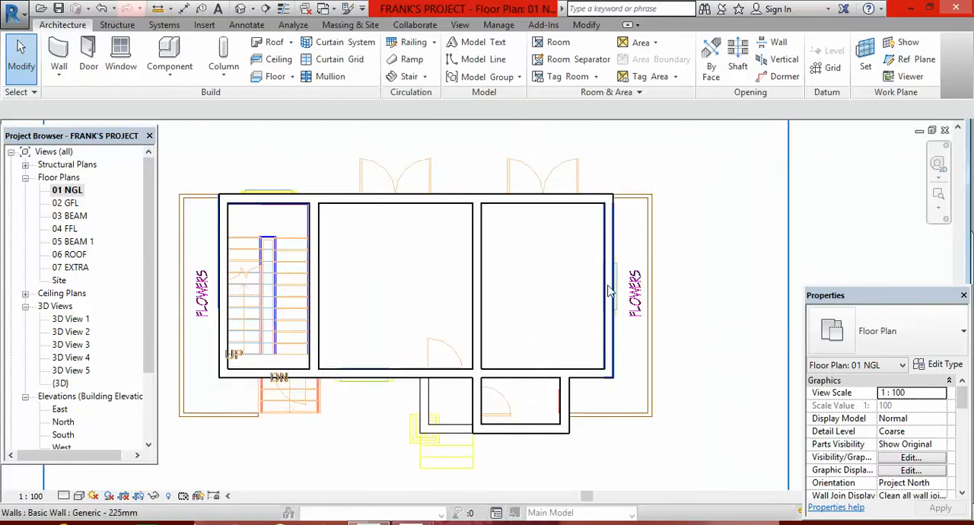
scroll(609, 289, "down", 1)
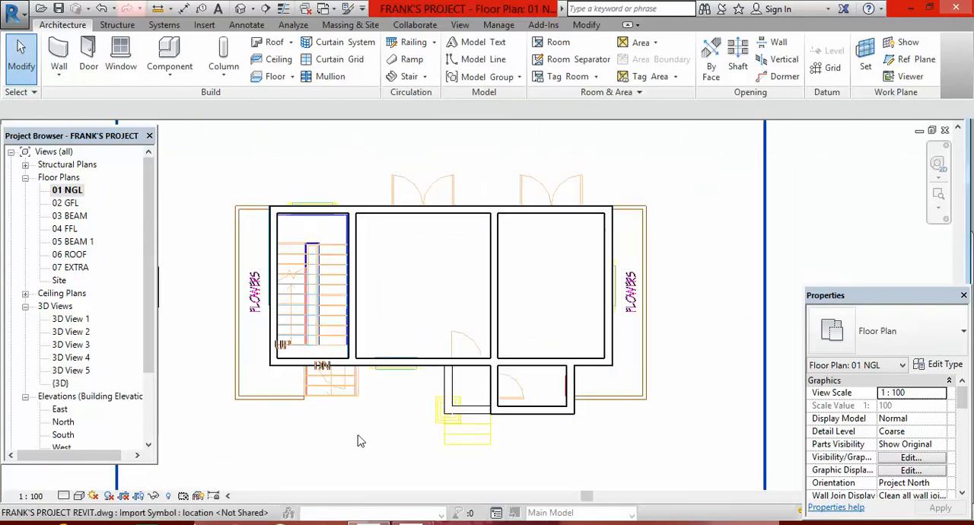
scroll(386, 366, "up", 2)
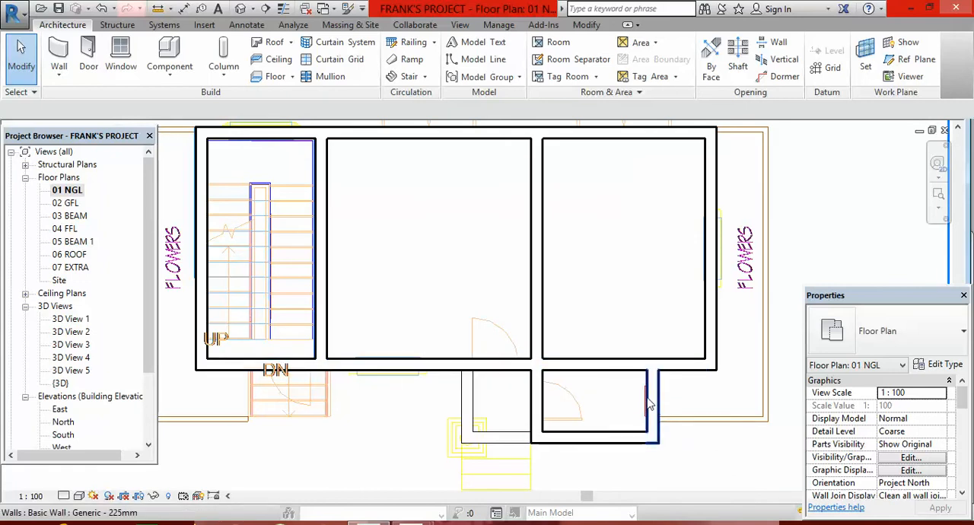
scroll(625, 408, "down", 1)
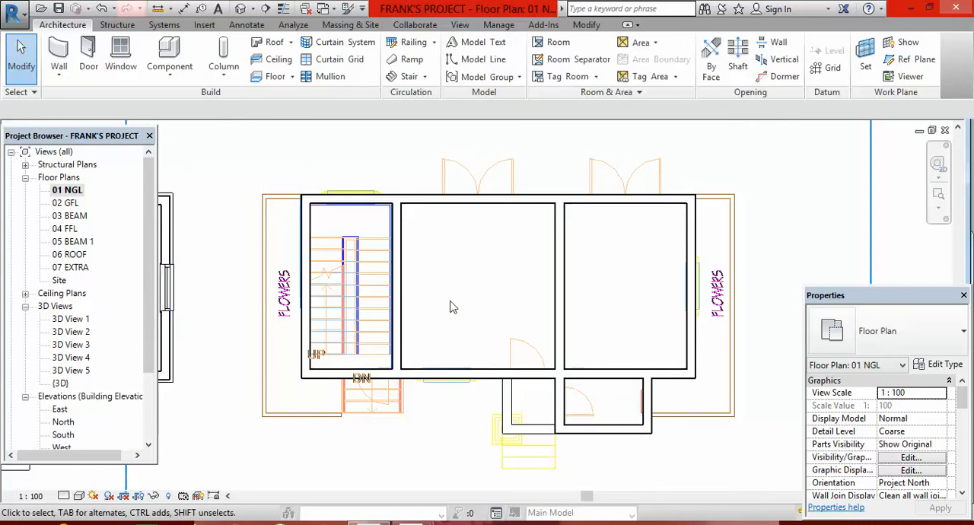
Move the imported FRANK'S PROJECT REVIT.dwg about 31000 mm horizontally to the right, clear of the traced walls.
scroll(449, 305, "down", 5)
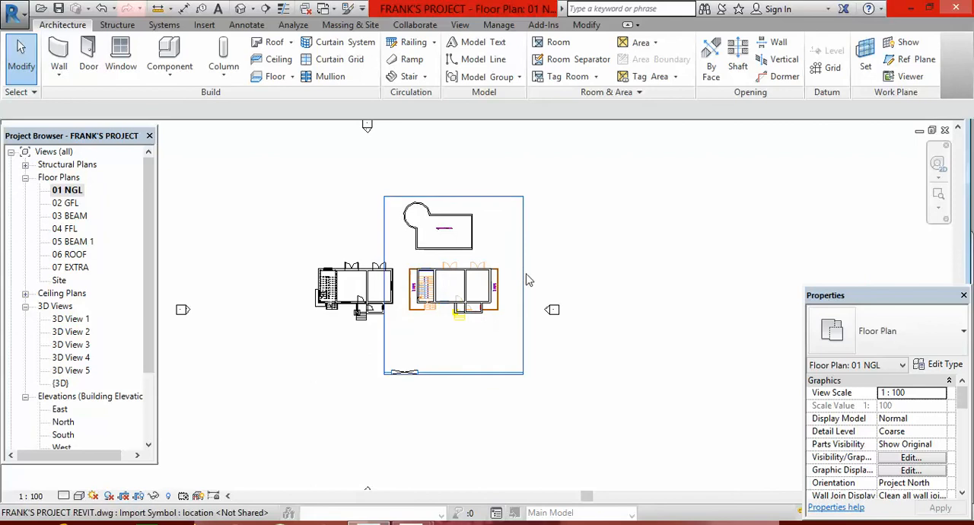
scroll(524, 227, "up", 2)
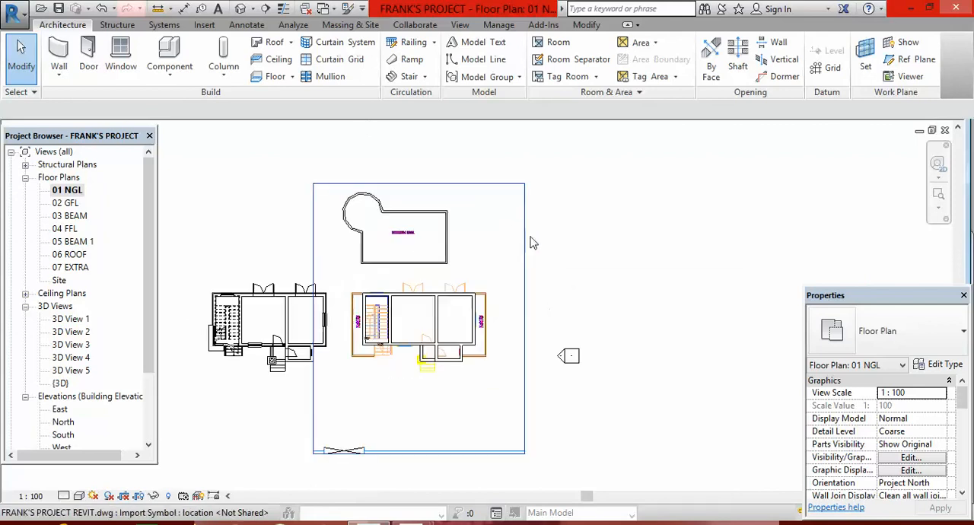
scroll(528, 243, "down", 4)
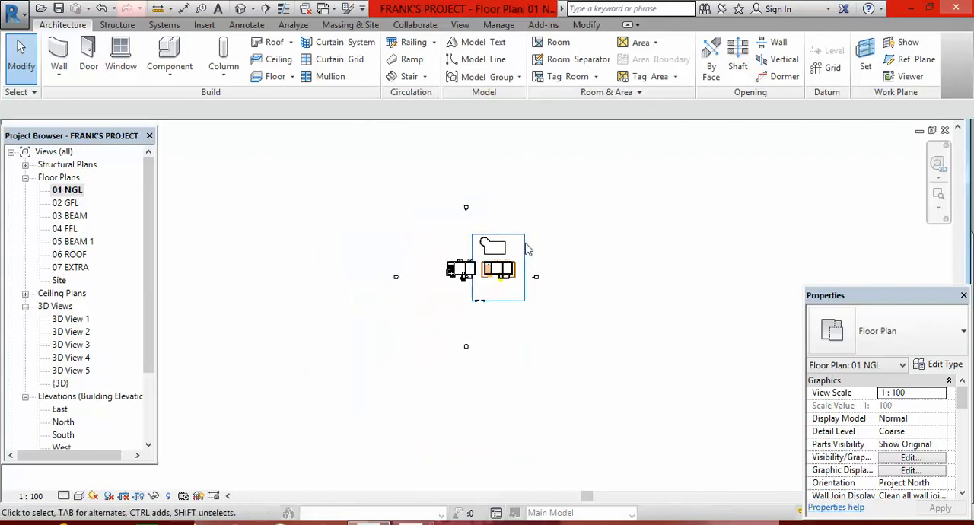
left_click(525, 248)
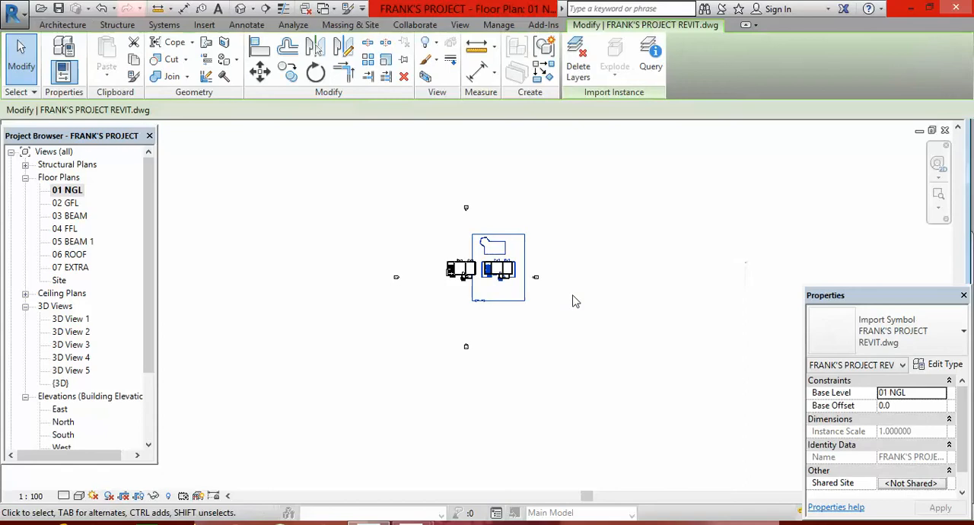
scroll(543, 276, "up", 4)
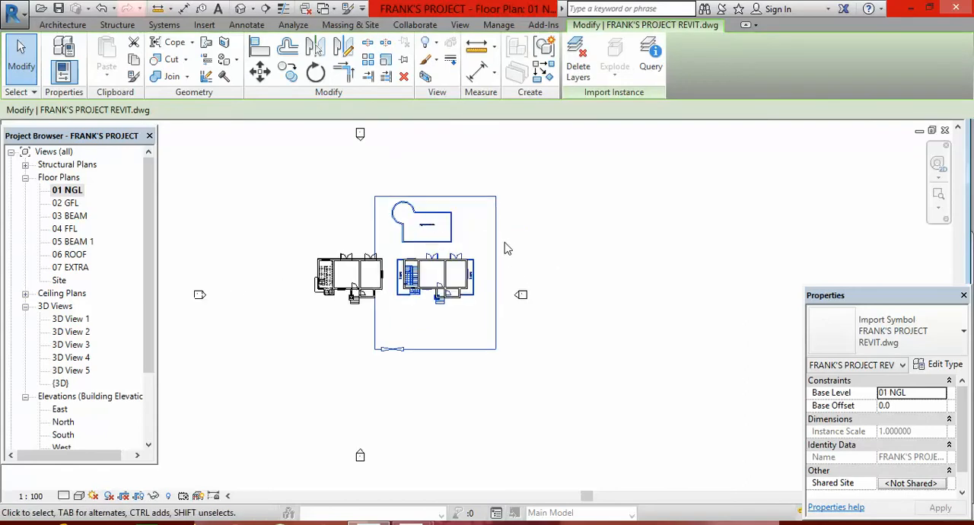
scroll(494, 271, "up", 2)
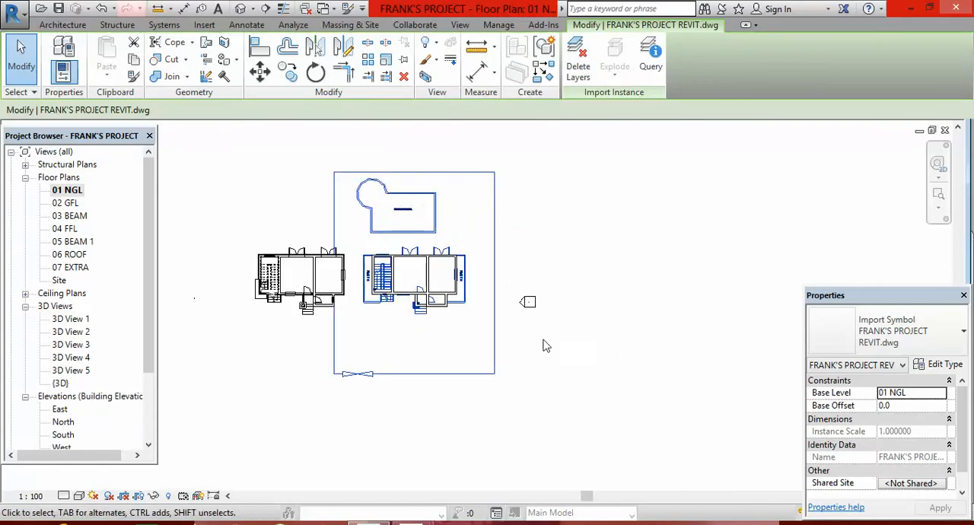
left_click(259, 70)
left_click(414, 270)
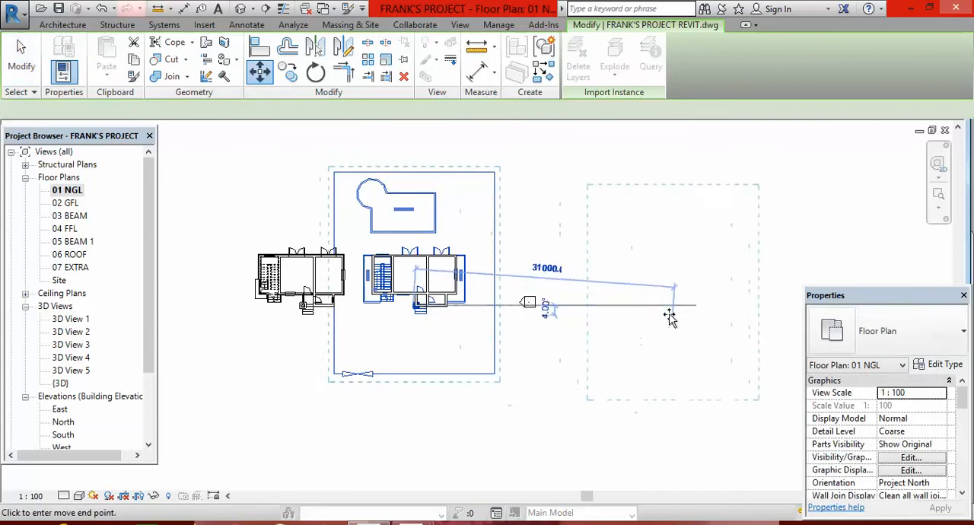
left_click(672, 311)
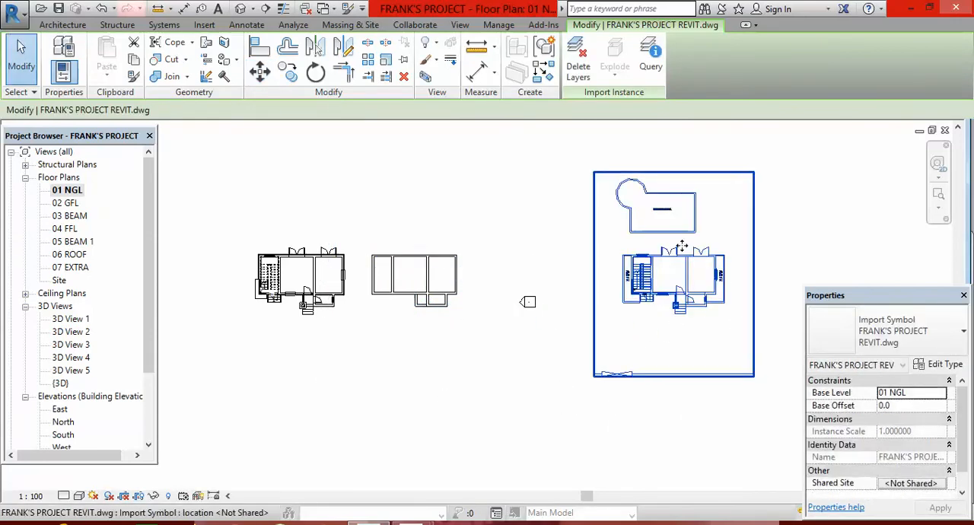
Deselect the moved DWG and examine its doors, windows and stairs as a reference for the openings.
scroll(682, 245, "up", 1)
left_click(468, 263)
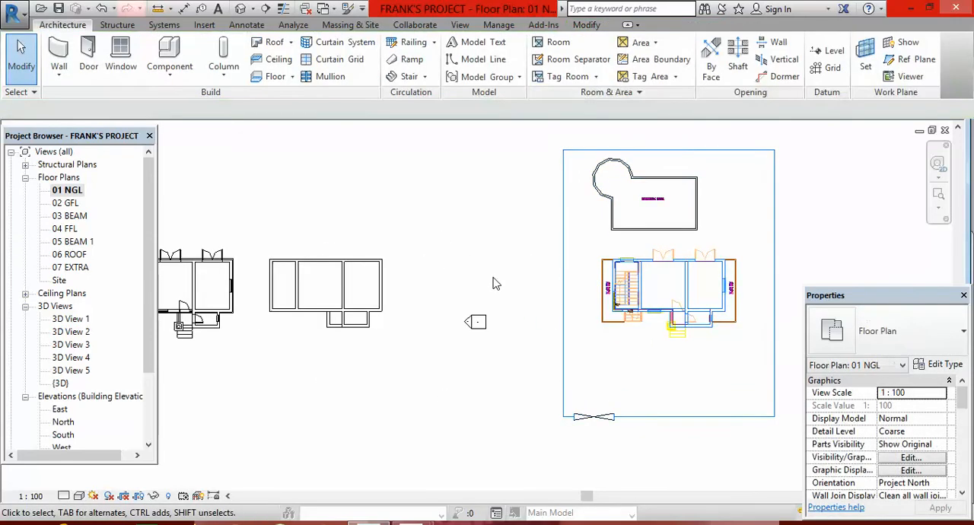
scroll(652, 241, "up", 3)
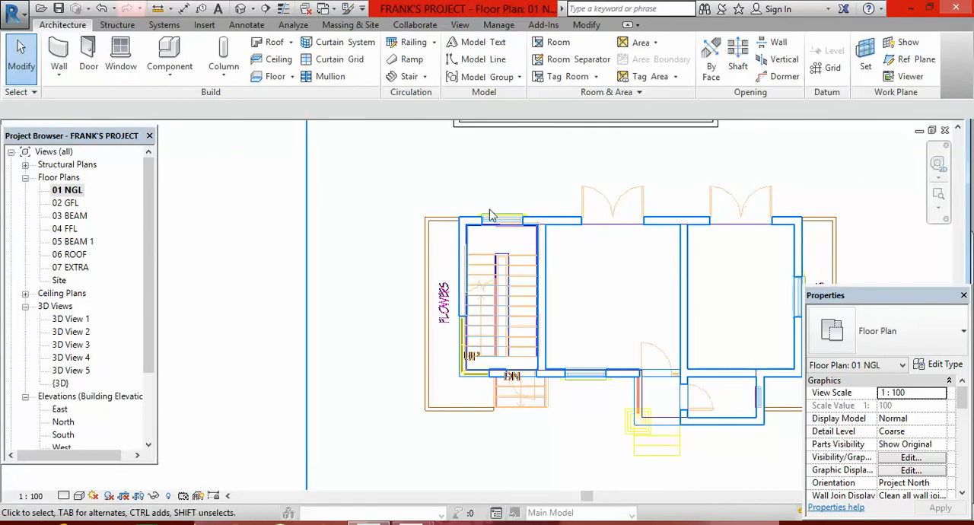
scroll(700, 229, "up", 1)
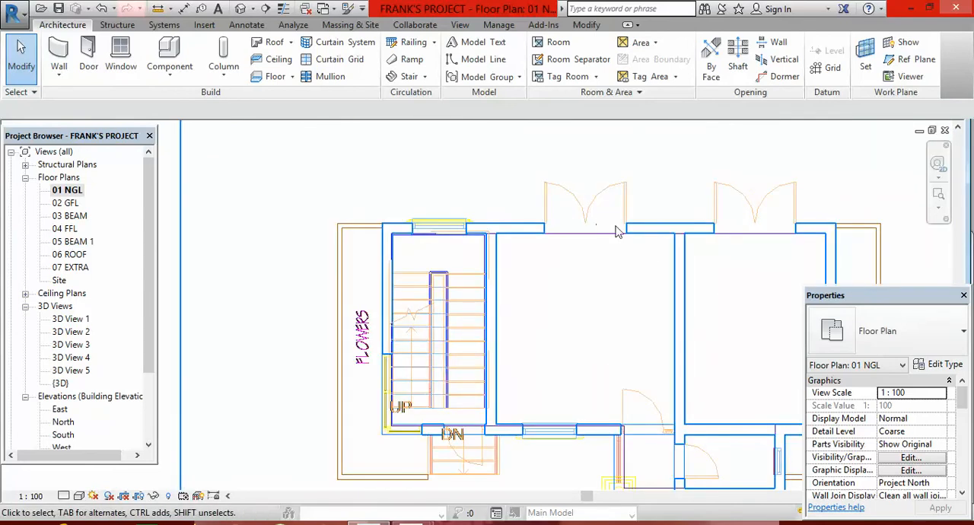
scroll(433, 215, "down", 3)
scroll(408, 283, "up", 4)
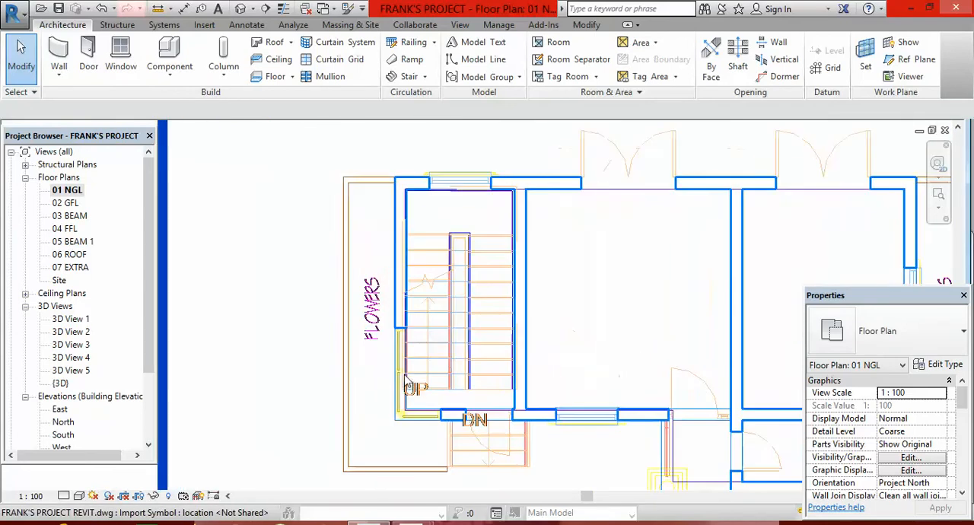
scroll(406, 387, "down", 1)
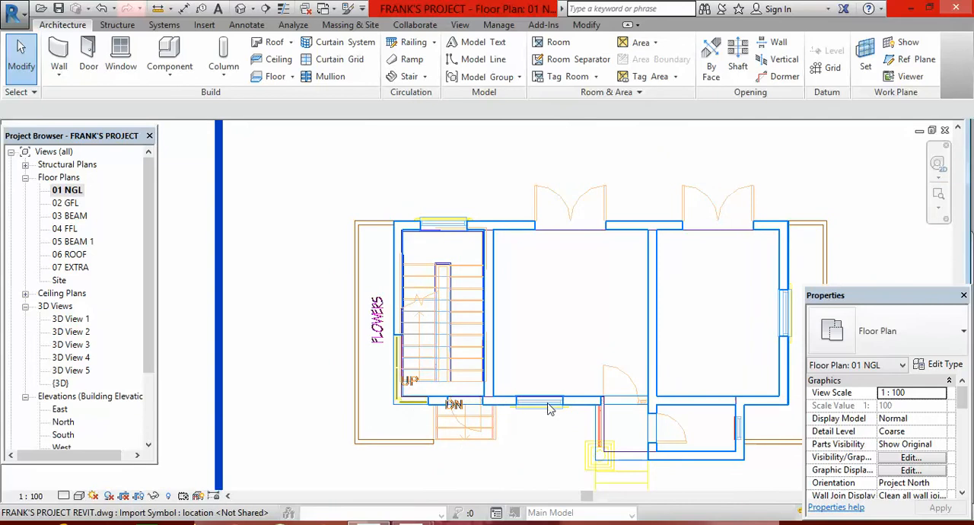
scroll(659, 315, "down", 2)
scroll(654, 308, "down", 1)
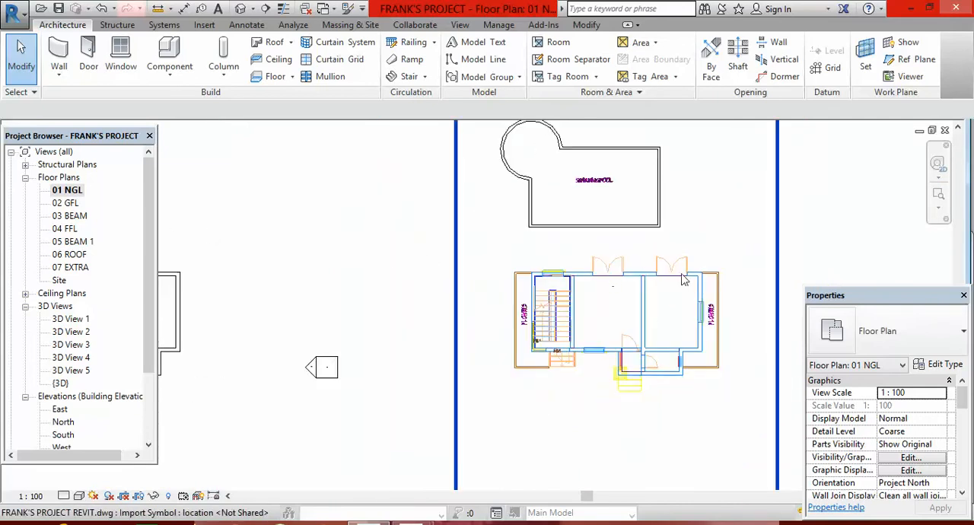
On the 02 GFL plan, place Double-Glass 2 1730 x 2134mm doors centred in the upper exterior wall of the middle and right rooms.
double_click(67, 203)
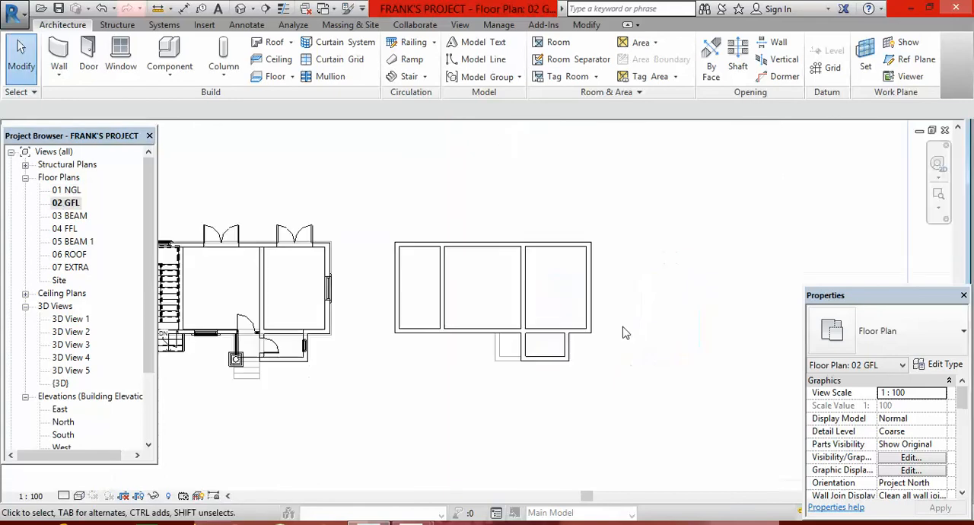
scroll(658, 331, "down", 3)
scroll(575, 274, "up", 5)
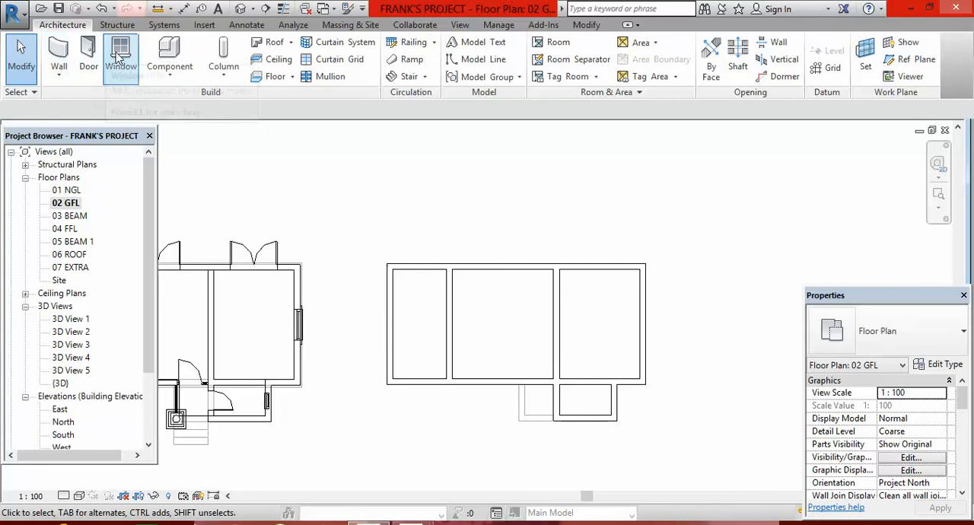
left_click(89, 55)
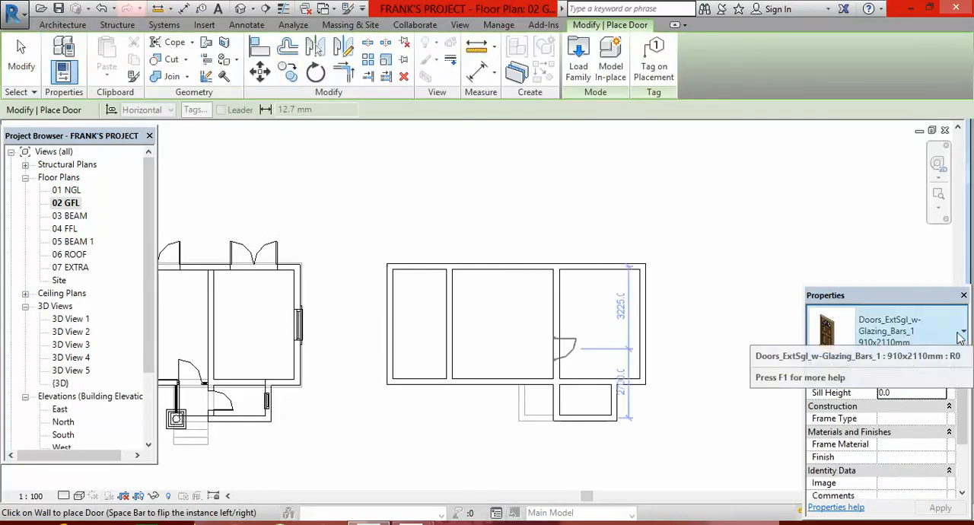
left_click(964, 333)
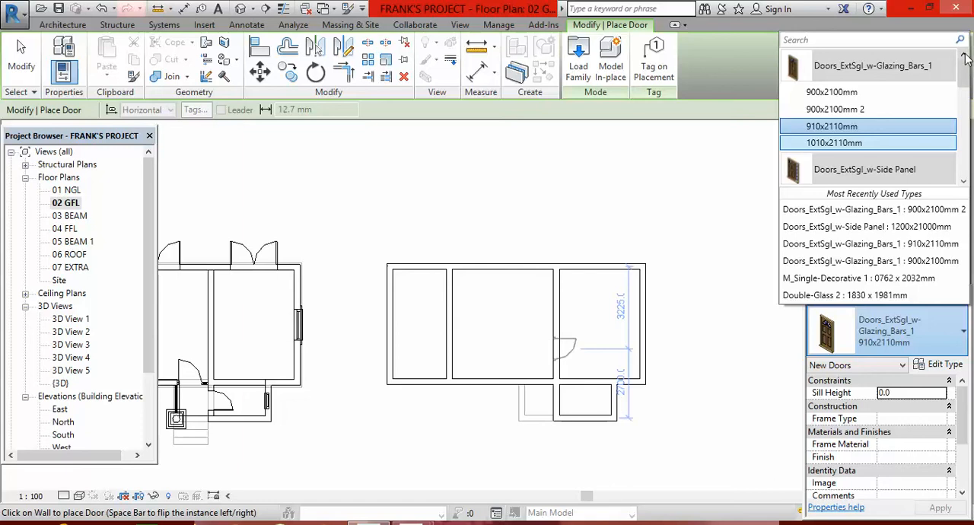
left_click(964, 183)
left_click(964, 183)
left_click(964, 182)
left_click(964, 182)
left_click(964, 183)
left_click(964, 183)
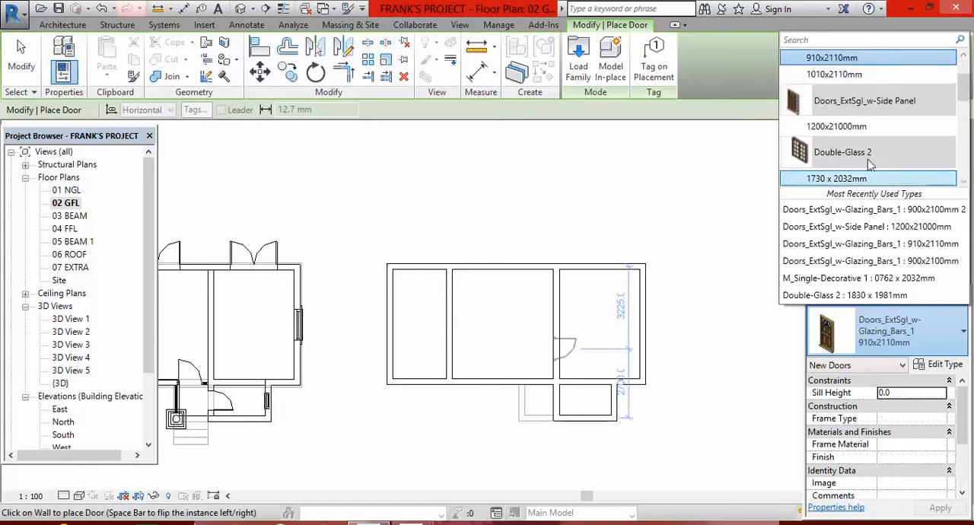
left_click(964, 182)
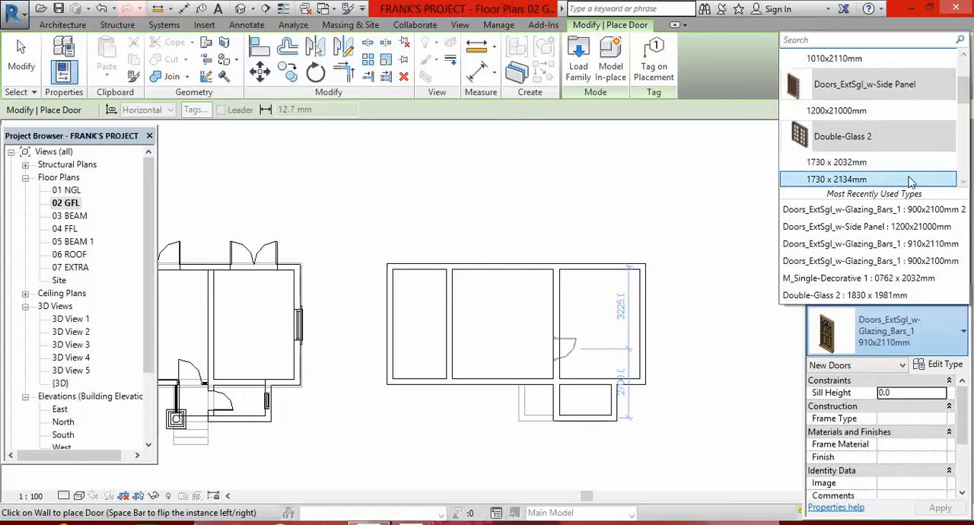
left_click(964, 184)
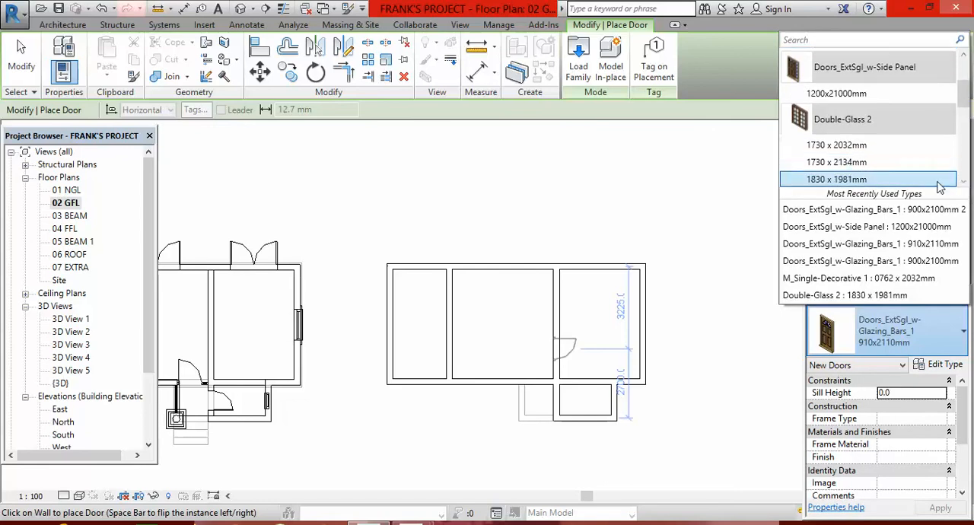
left_click(843, 162)
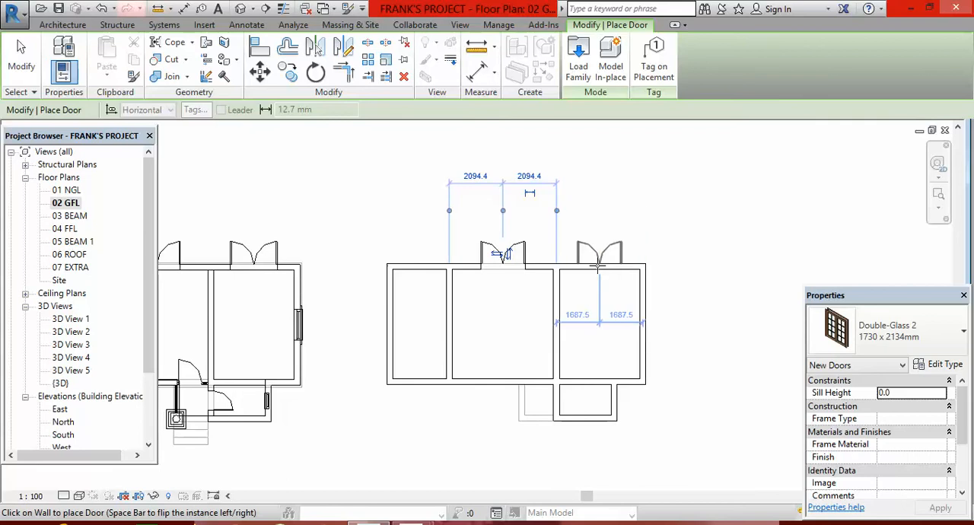
left_click(598, 265)
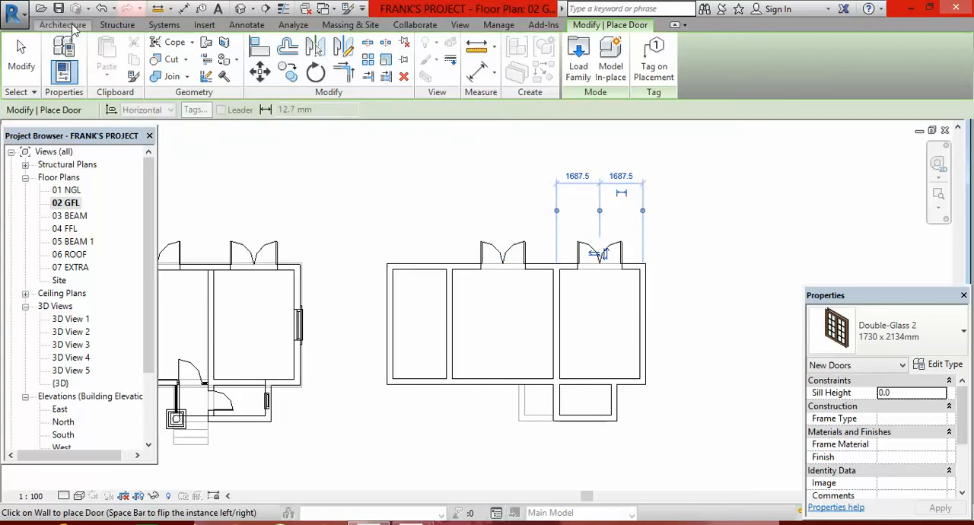
Place Sash (1) 1200x1200mm windows centred in the stair room's upper wall and the right exterior wall, and in the middle room's lower wall.
left_click(72, 26)
left_click(122, 58)
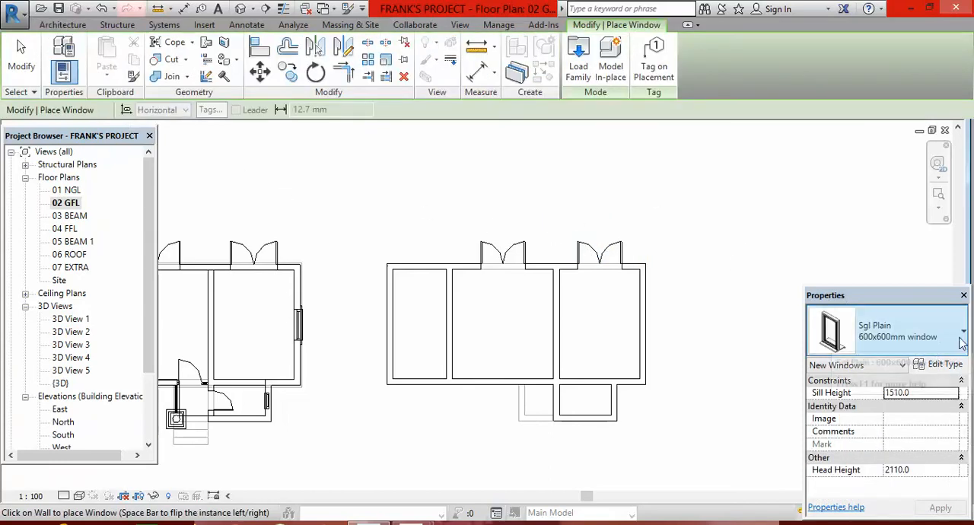
left_click(913, 334)
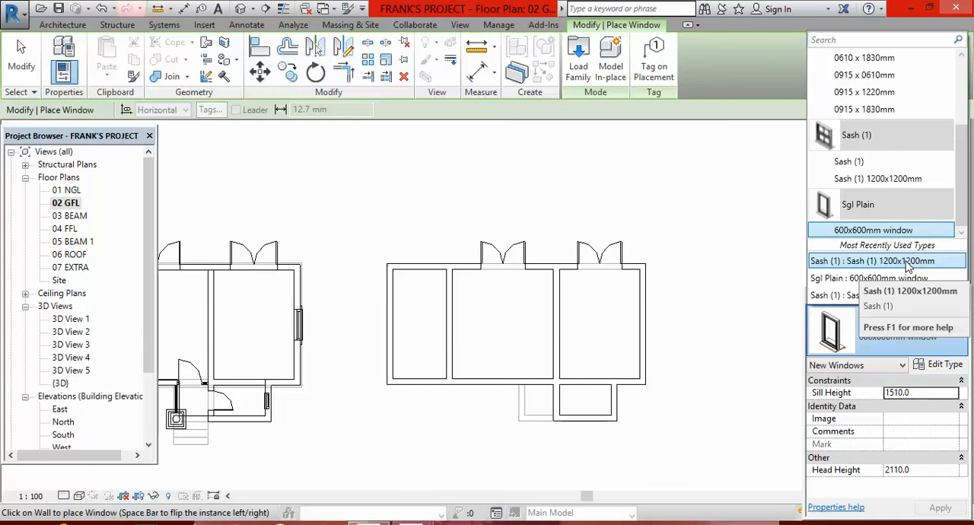
left_click(907, 264)
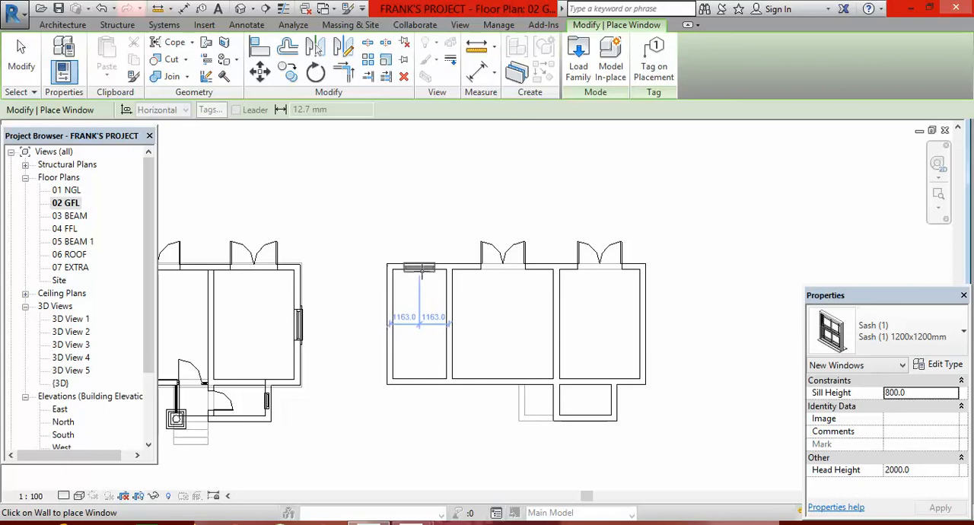
left_click(420, 265)
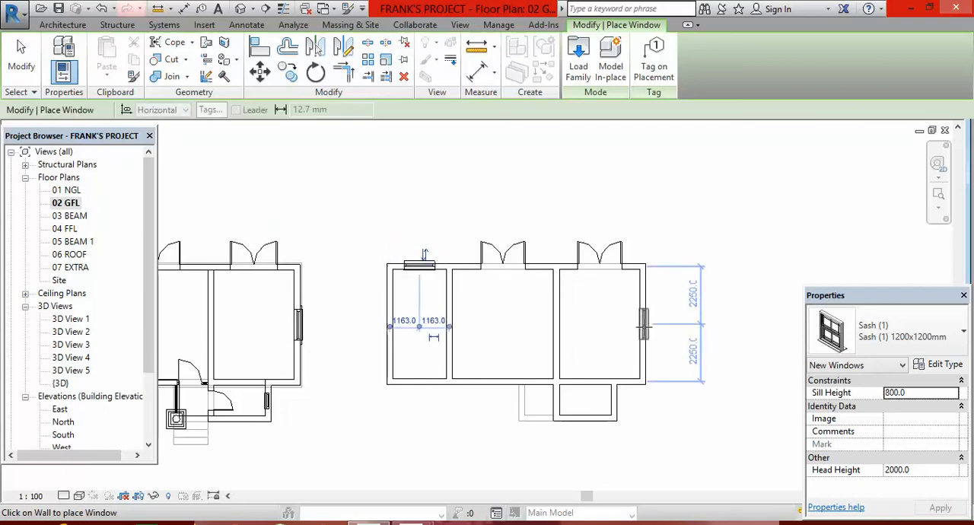
left_click(644, 325)
scroll(435, 319, "down", 1)
scroll(436, 319, "down", 1)
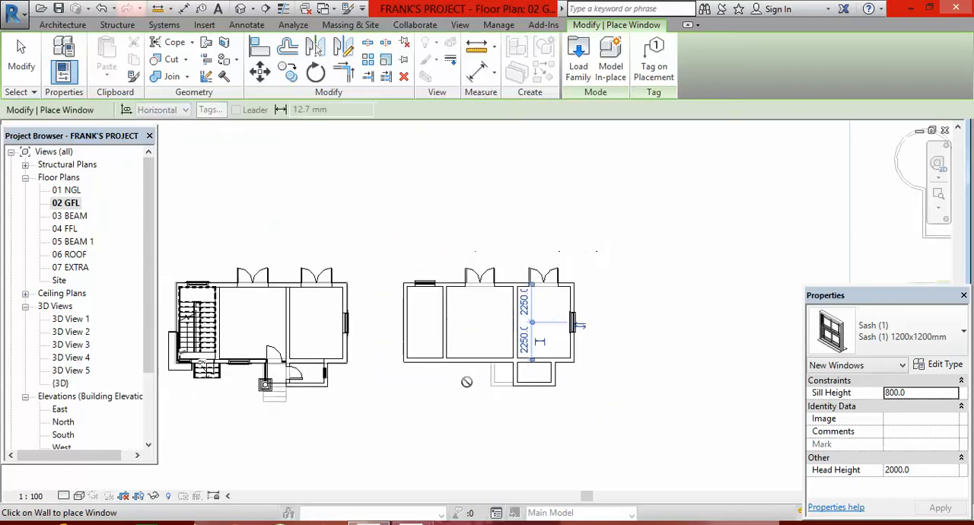
scroll(468, 364, "up", 2)
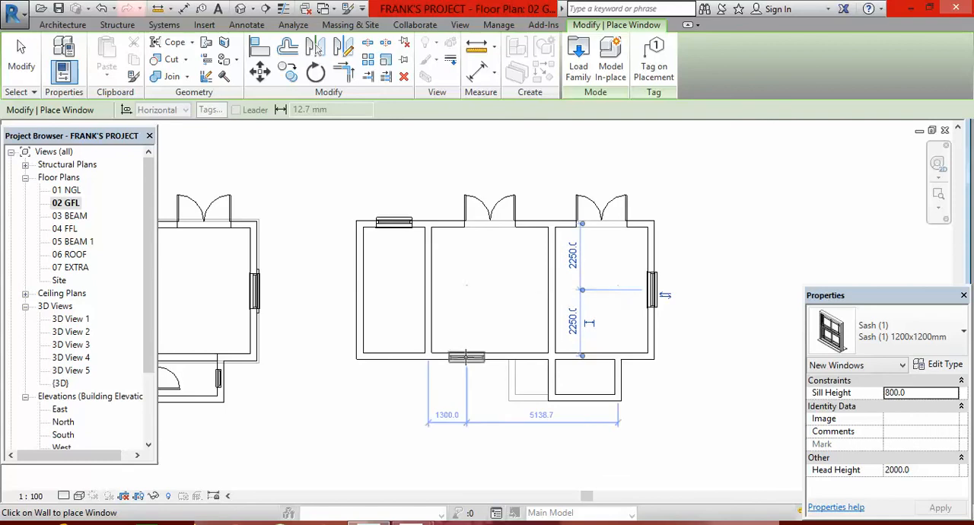
left_click(466, 361)
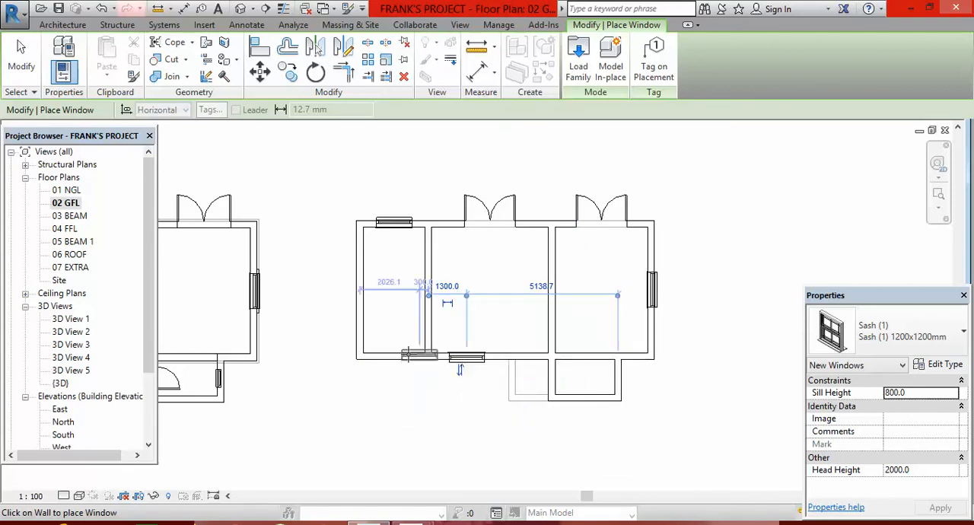
Place a Doors_ExtSgl_w-Glazing_Bars_1 900x2100mm 2 door in the left room's lower wall, about 700 mm from the partition.
left_click(62, 25)
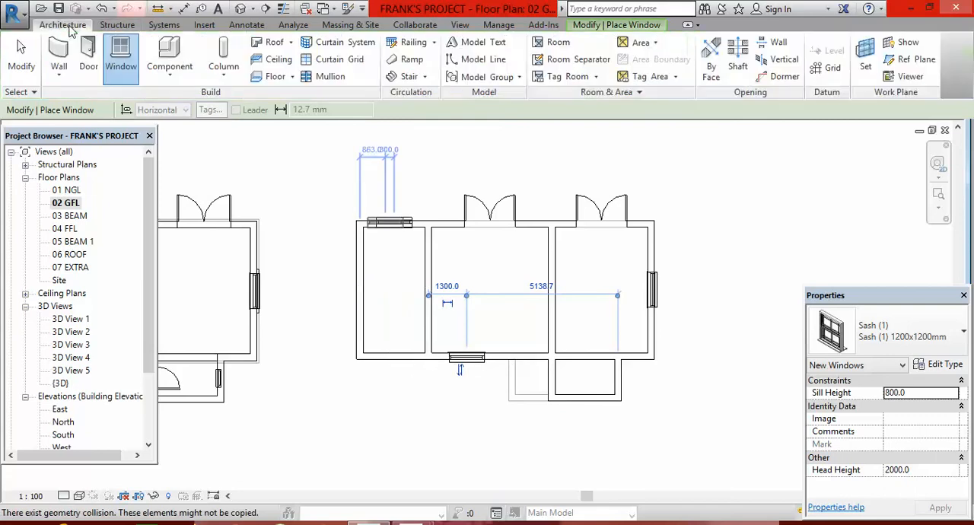
left_click(89, 55)
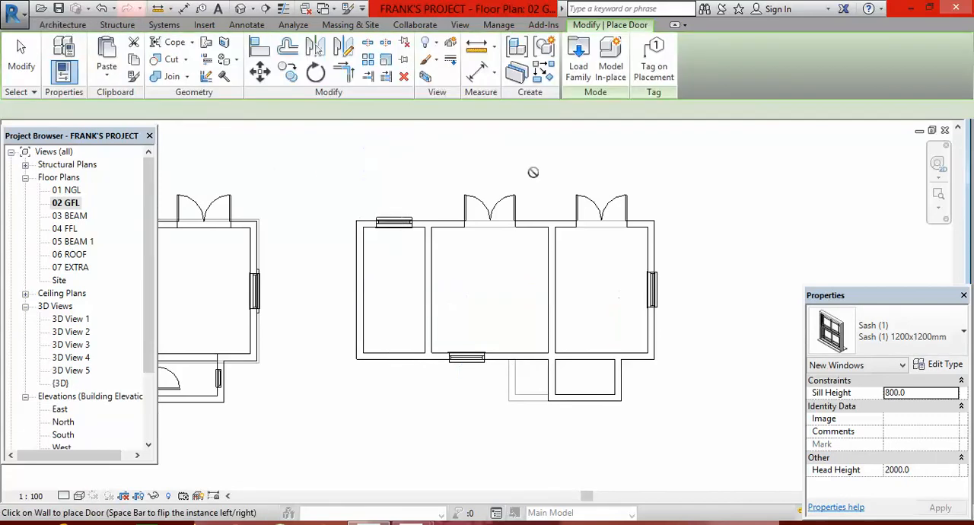
left_click(963, 334)
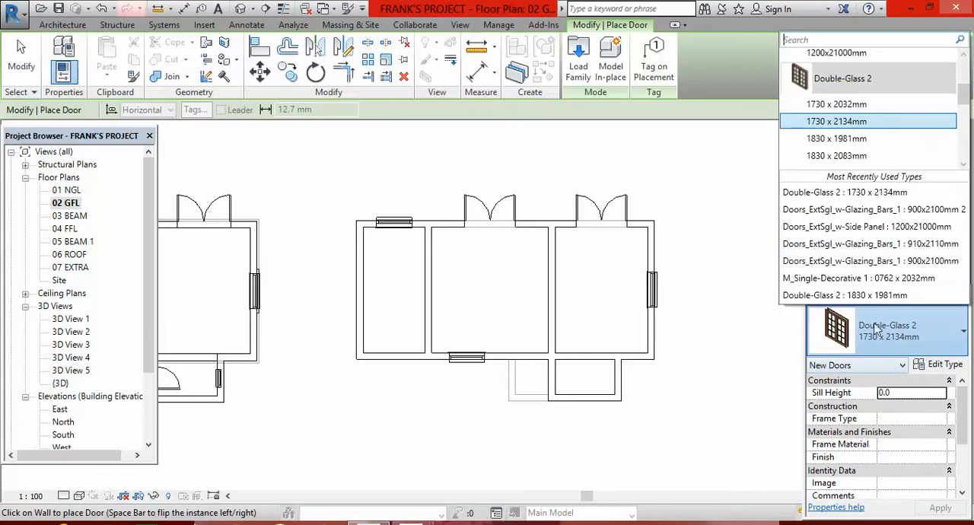
left_click(932, 213)
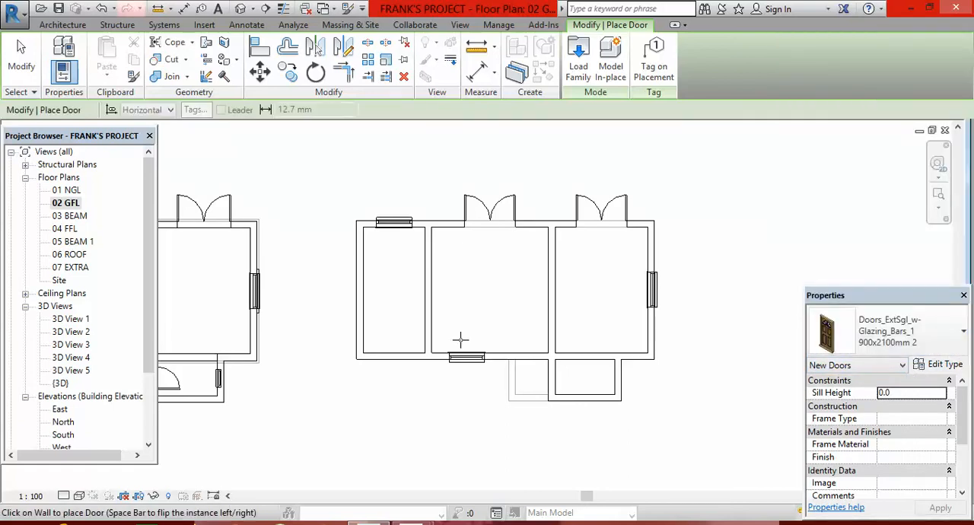
scroll(426, 354, "up", 3)
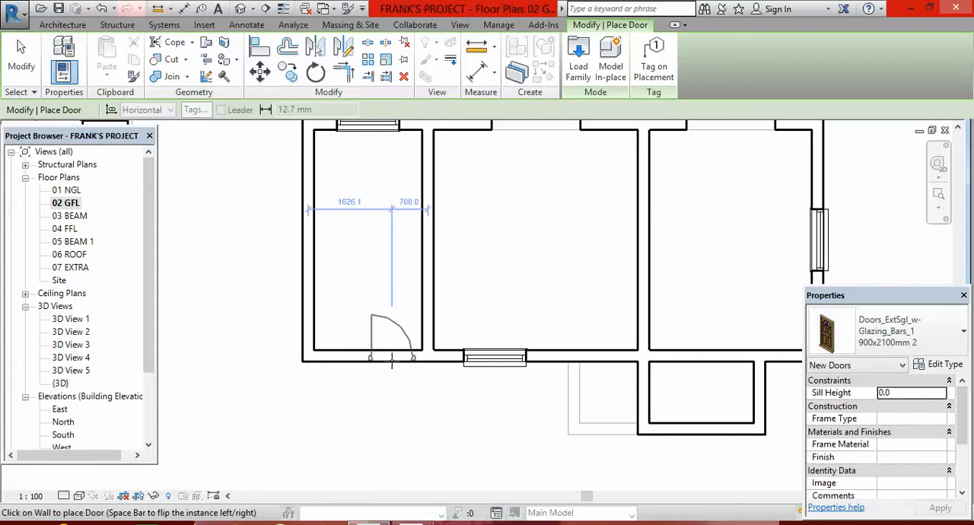
left_click(393, 356)
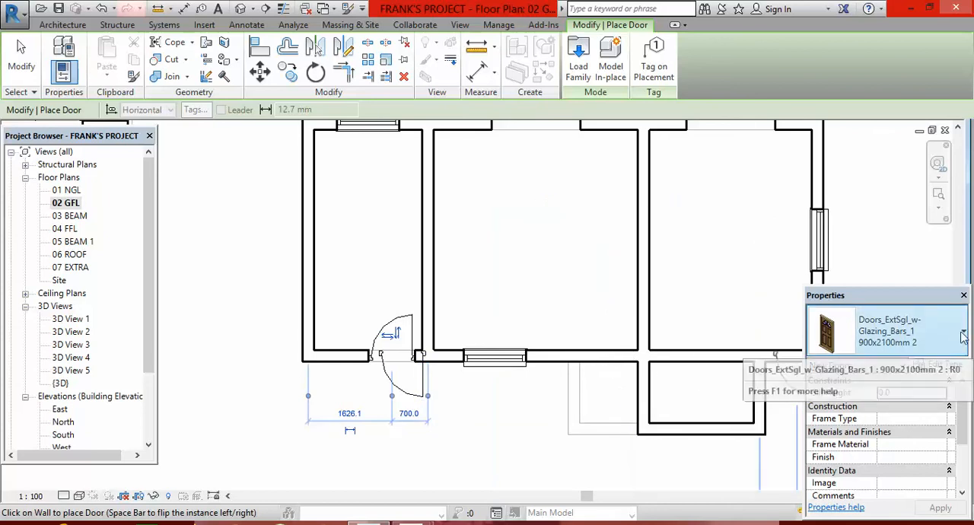
Place a Doors_ExtSgl_w-Side Panel 1200x21000mm door in the middle room's lower wall, about 2100 mm from the window.
left_click(892, 334)
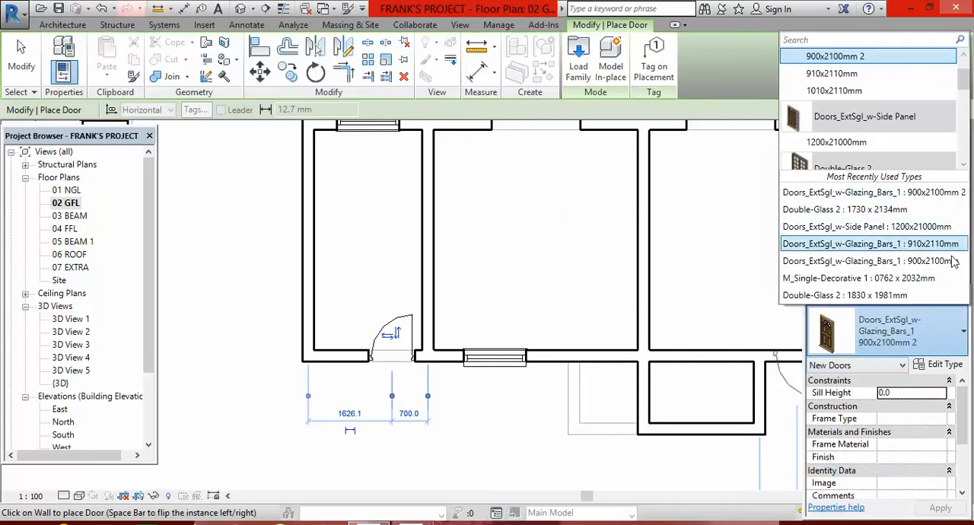
left_click(926, 229)
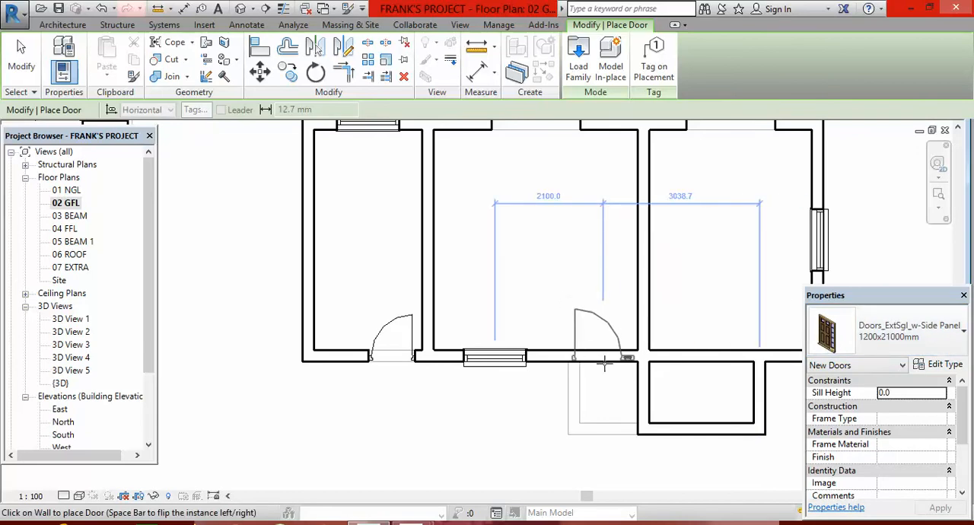
left_click(604, 364)
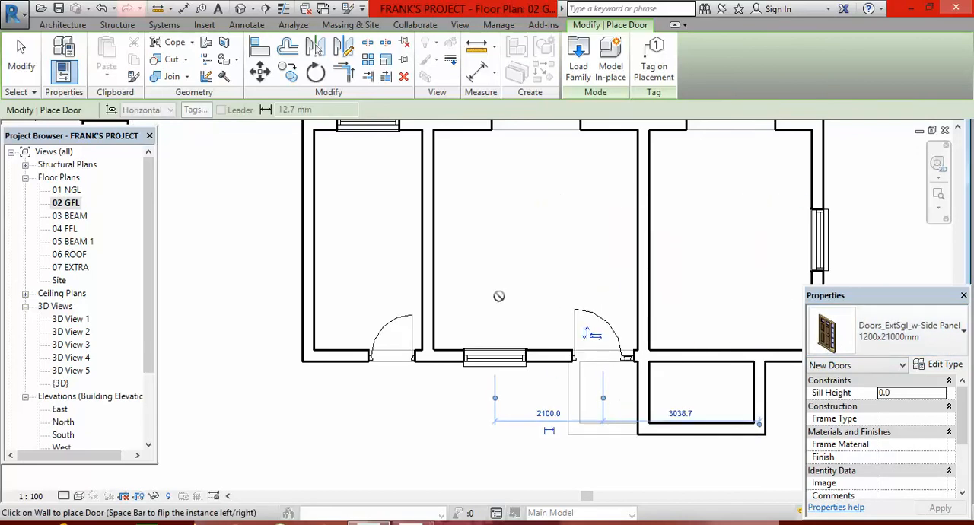
key("Escape")
key("Escape")
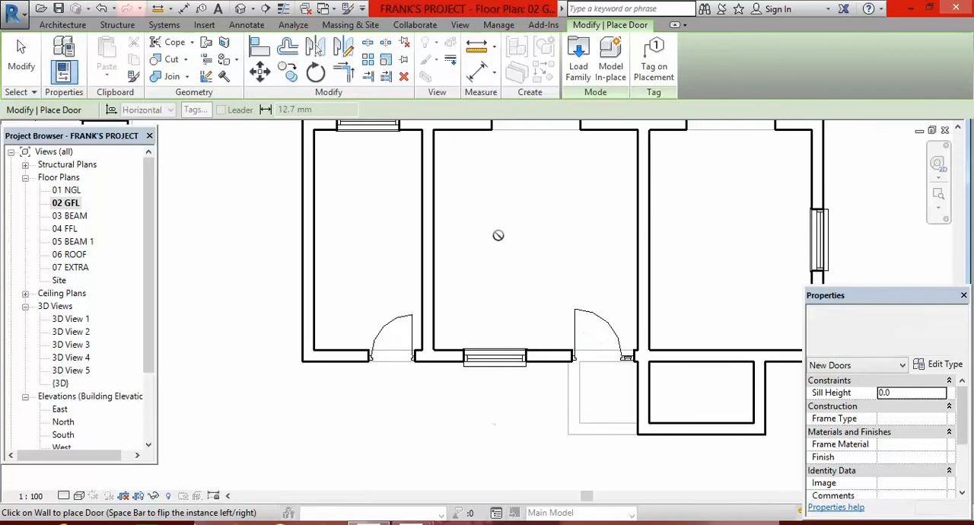
Align the side-panel door's edge with the face of the partition between the middle and right rooms.
scroll(639, 361, "up", 3)
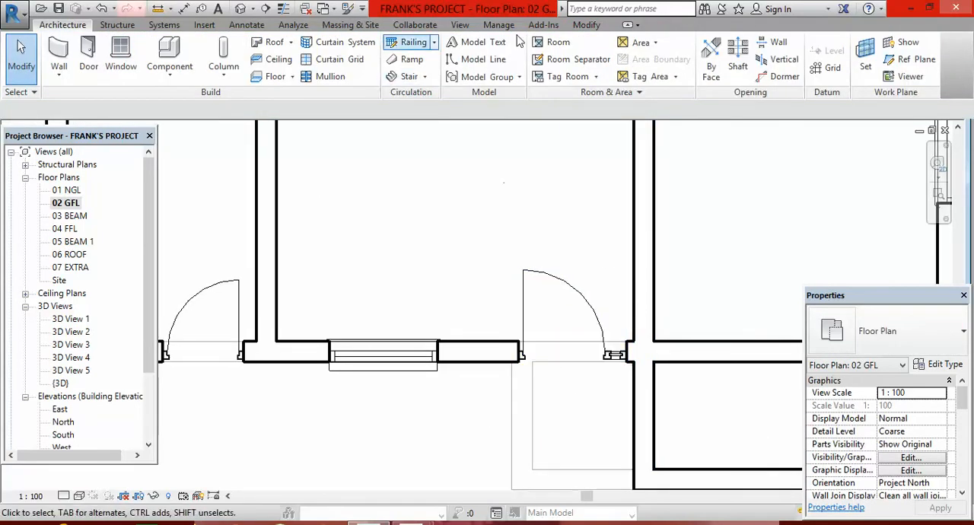
left_click(585, 25)
left_click(258, 45)
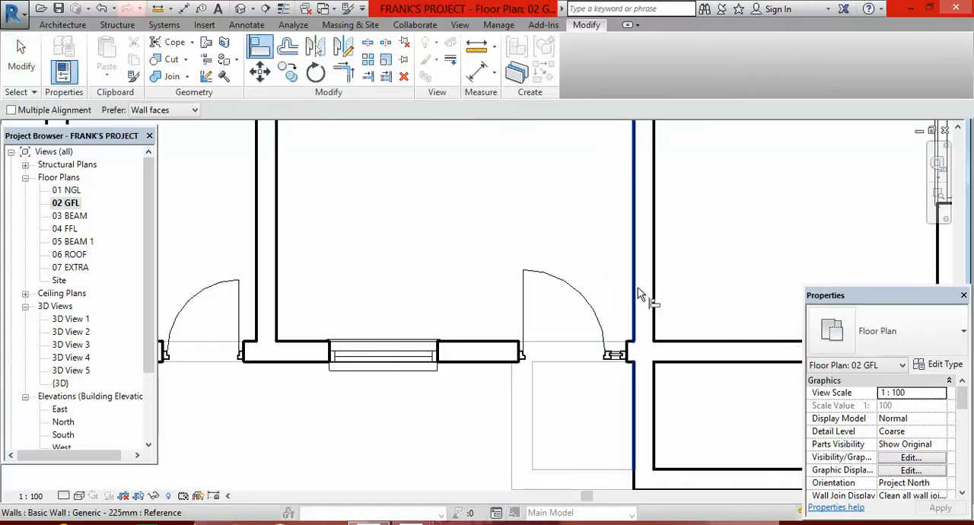
scroll(627, 356, "up", 3)
left_click(629, 351)
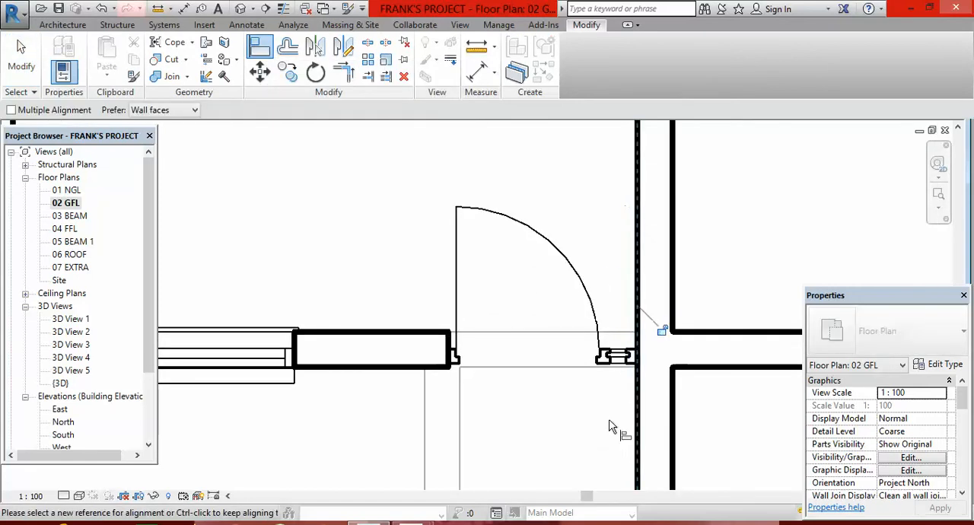
Examine the walls, doors and windows of the new house model in the default 3D view.
scroll(500, 326, "down", 4)
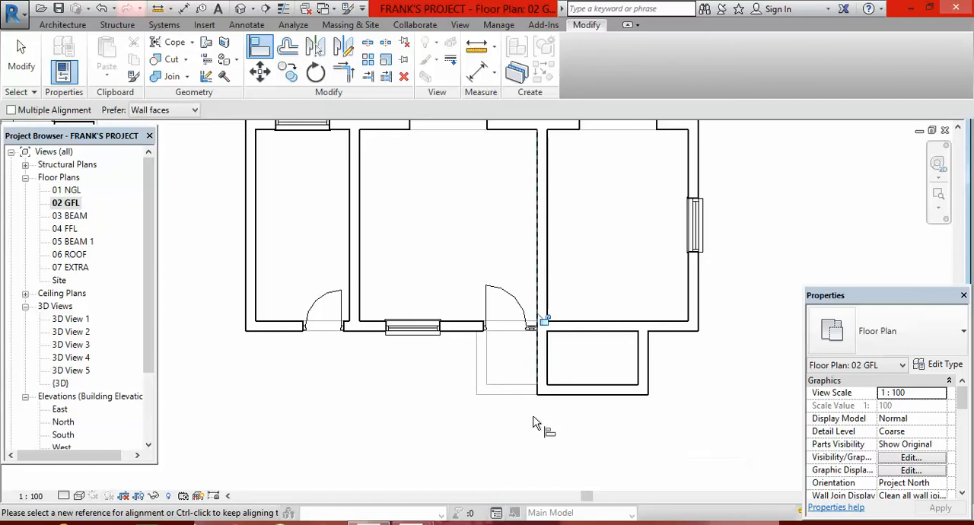
key("Escape")
key("Escape")
scroll(567, 400, "down", 5)
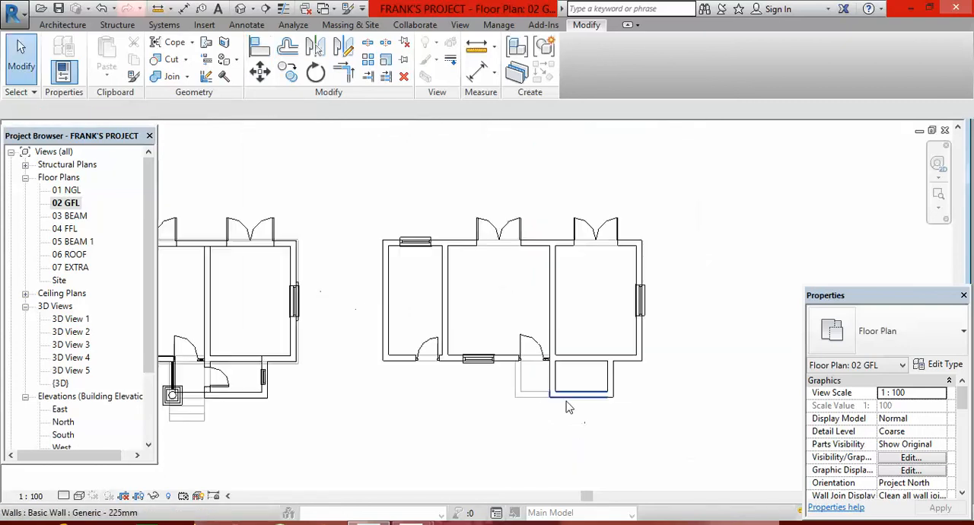
left_click(241, 8)
scroll(571, 376, "up", 4)
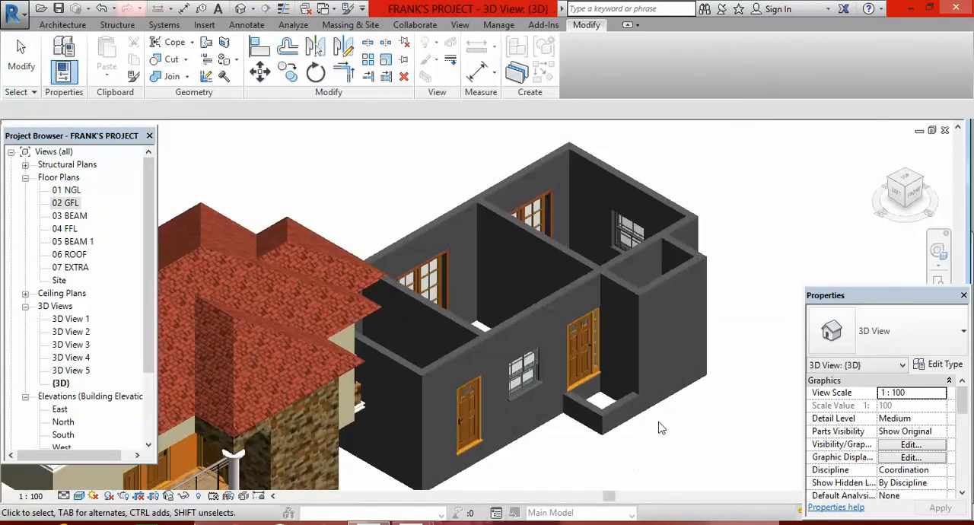
scroll(570, 376, "down", 6)
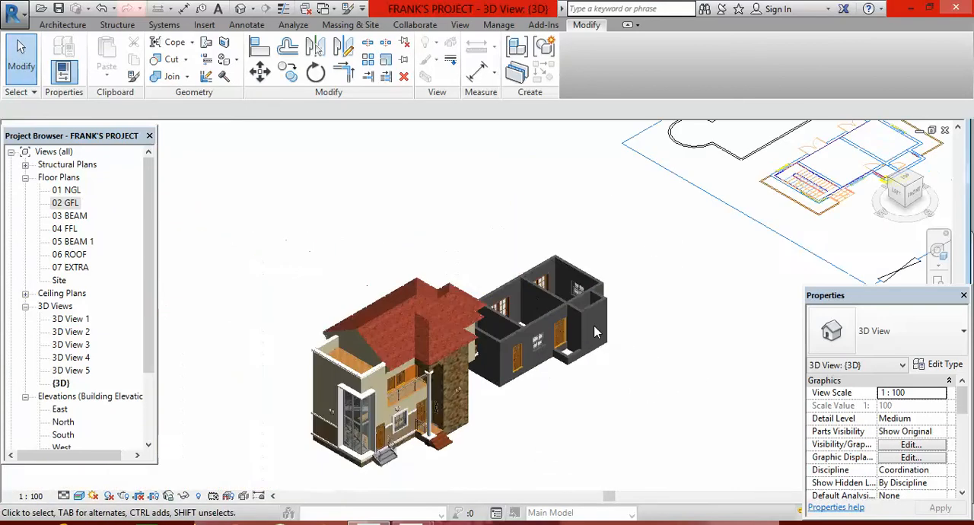
scroll(559, 324, "down", 2)
scroll(558, 322, "down", 1)
scroll(576, 296, "up", 2)
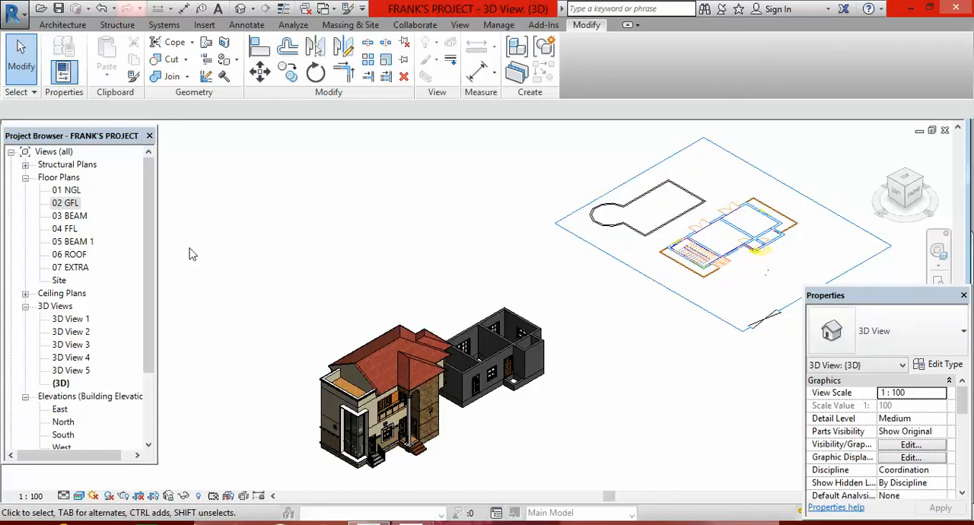
On the 01 NGL plan, move the imported DWG so its upper-right exterior wall corner meets the matching corner of the modelled walls.
double_click(66, 191)
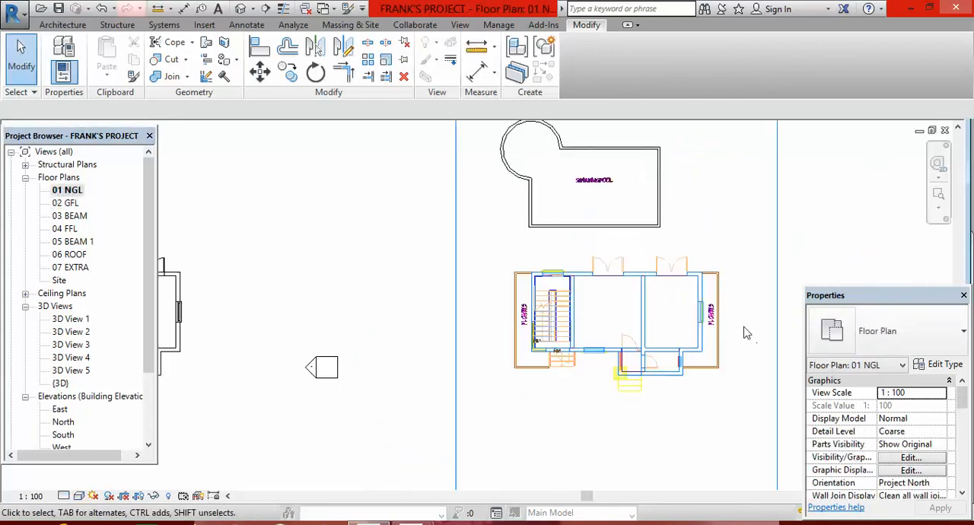
left_click(713, 307)
scroll(632, 320, "down", 2)
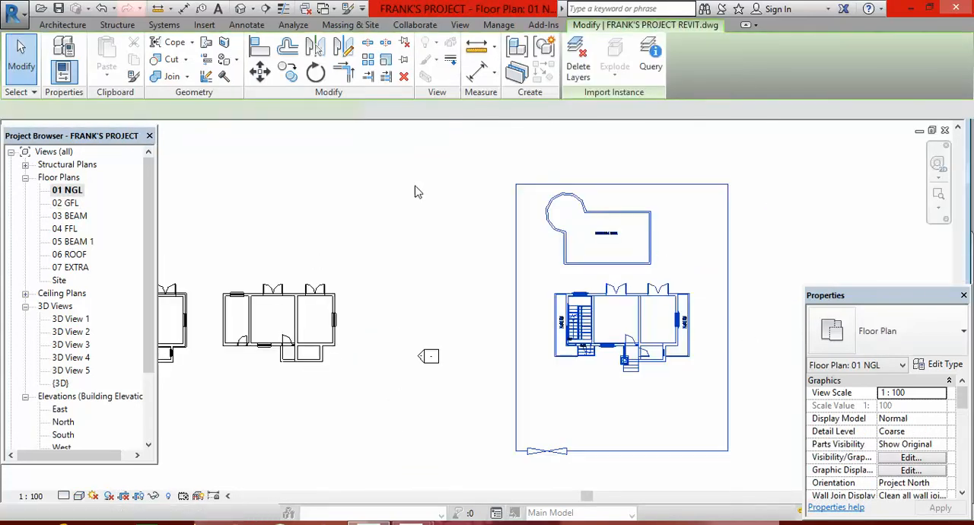
left_click(259, 72)
scroll(702, 311, "up", 5)
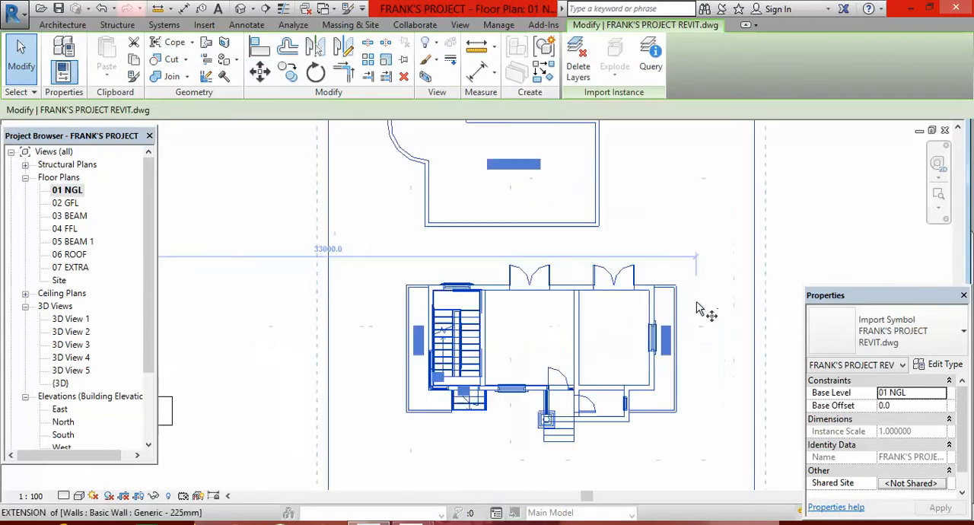
left_click(632, 270)
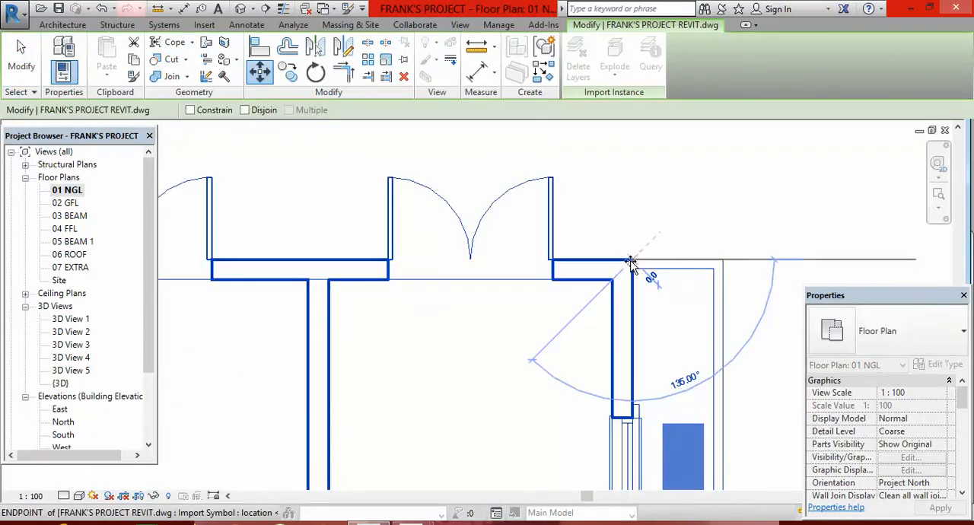
scroll(732, 273, "down", 4)
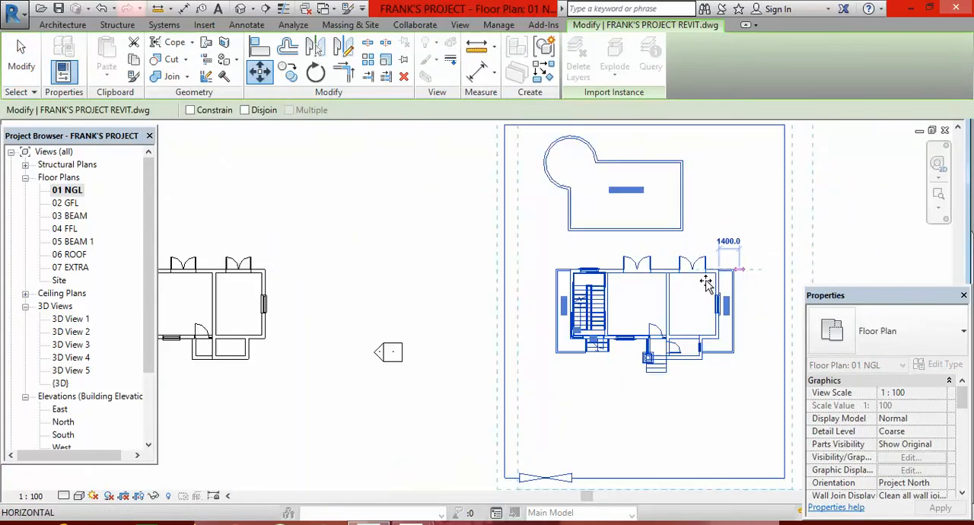
scroll(261, 280, "up", 4)
left_click(262, 279)
scroll(515, 246, "down", 6)
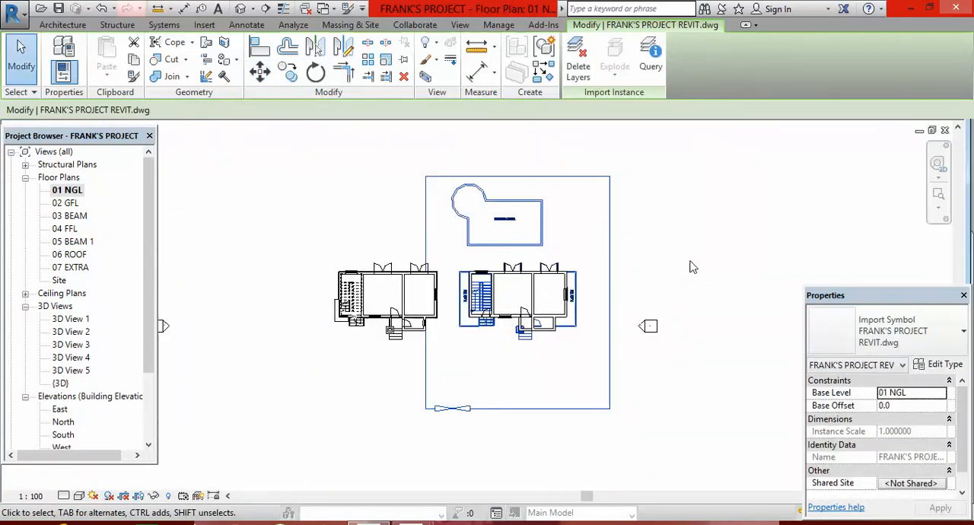
scroll(584, 272, "up", 4)
scroll(523, 280, "up", 2)
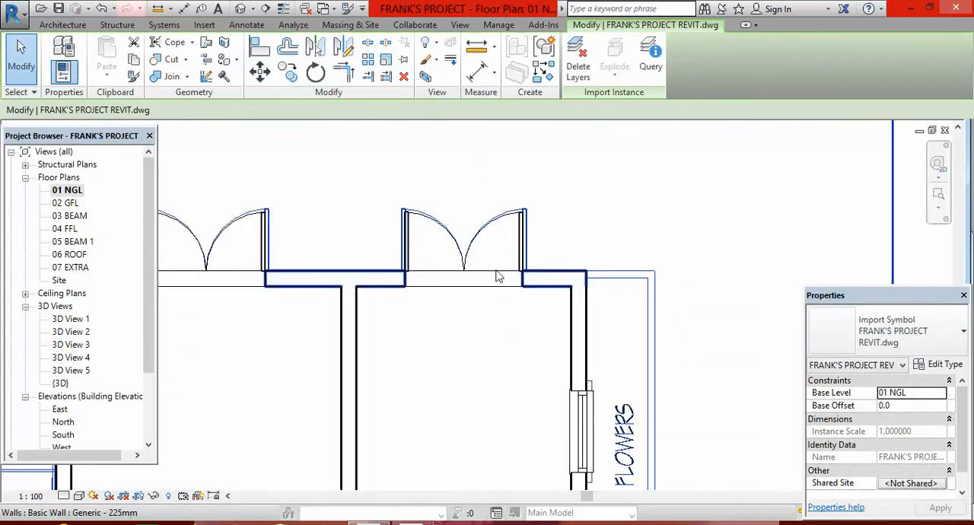
key("Escape")
Compare the modelled doors, windows and walls with the underlying DWG linework around the 01 NGL plan.
scroll(430, 219, "up", 2)
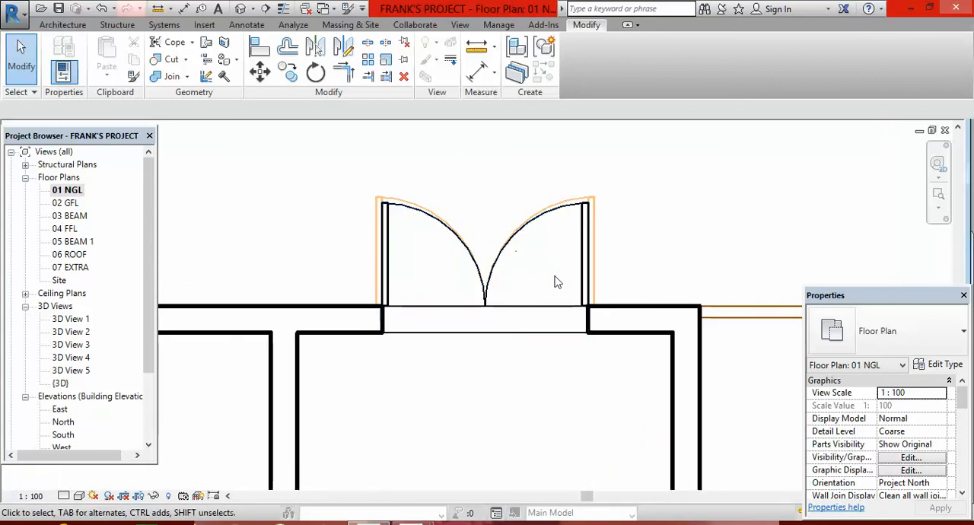
scroll(609, 217, "down", 1)
scroll(666, 220, "down", 2)
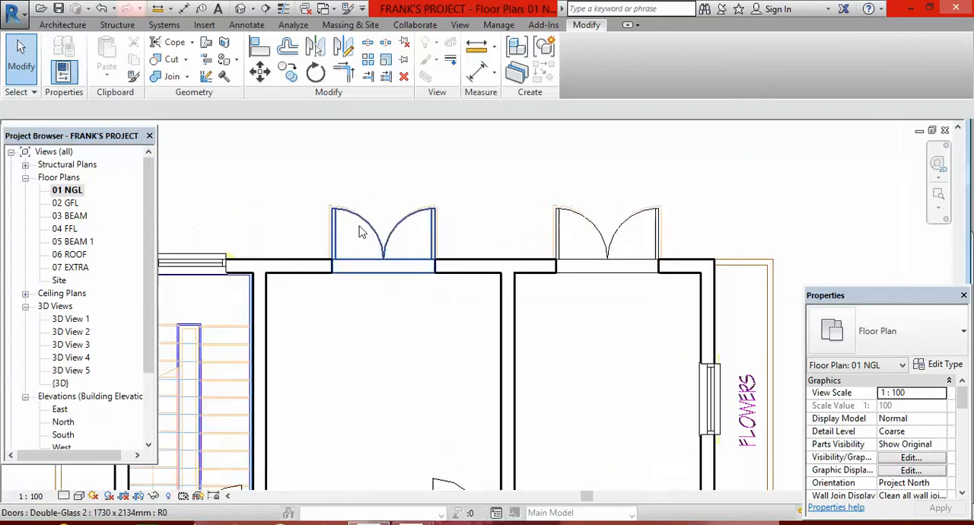
scroll(349, 248, "up", 4)
scroll(449, 245, "down", 5)
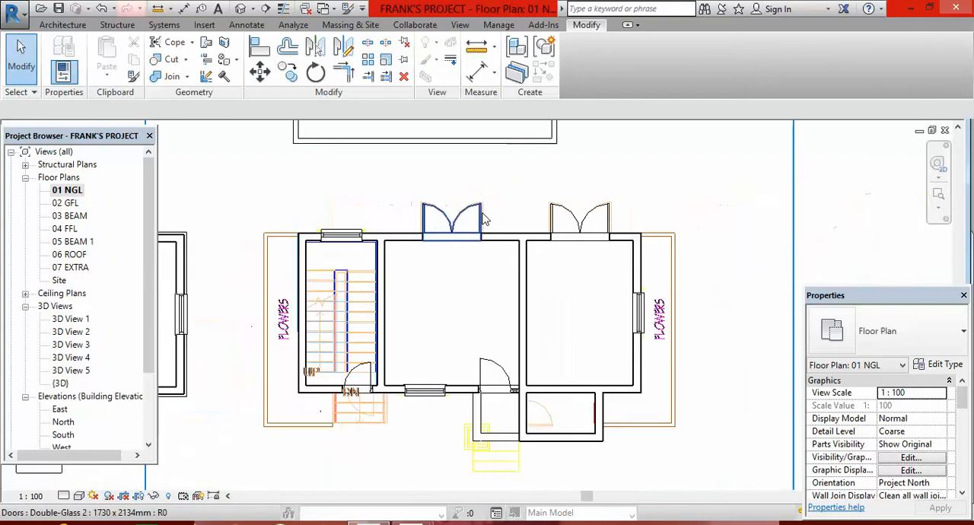
scroll(620, 285, "up", 4)
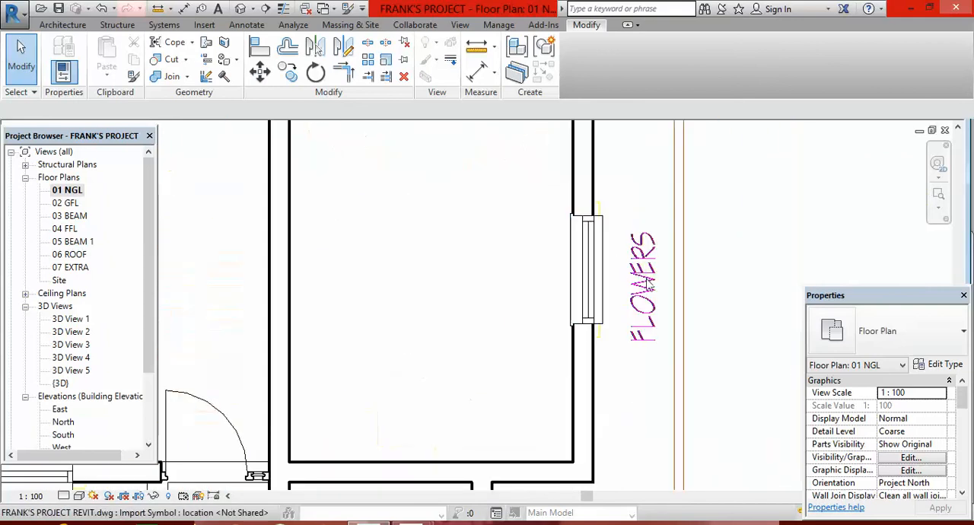
scroll(642, 229, "down", 3)
scroll(662, 354, "down", 2)
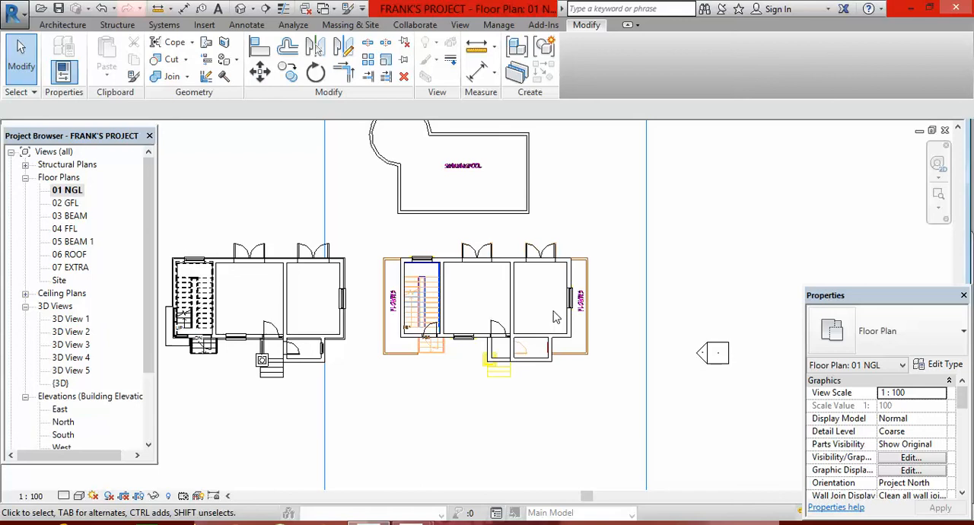
scroll(524, 317, "up", 2)
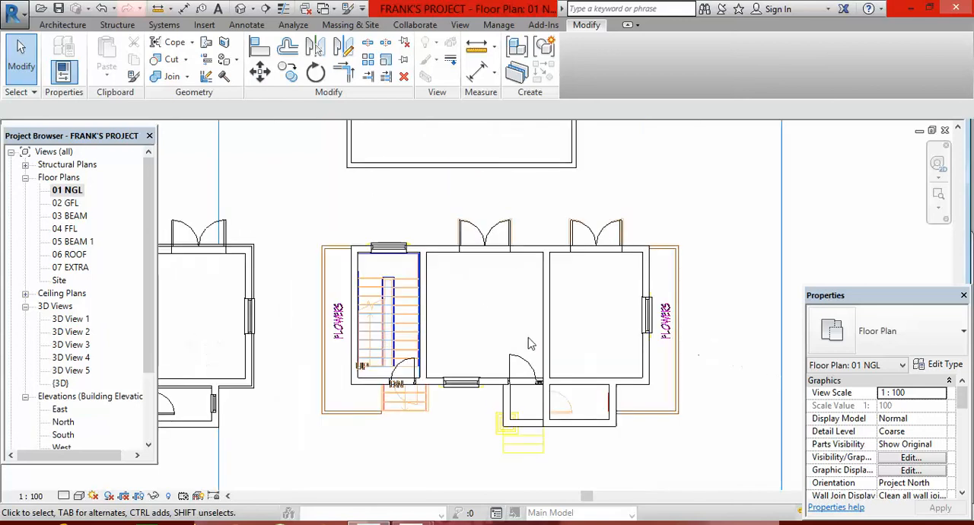
scroll(399, 265, "up", 3)
scroll(410, 266, "down", 5)
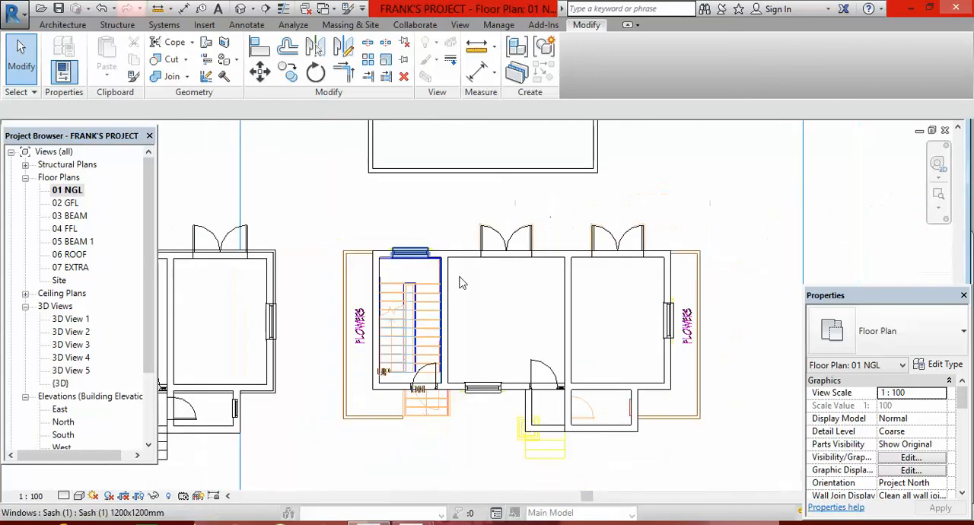
scroll(515, 337, "down", 1)
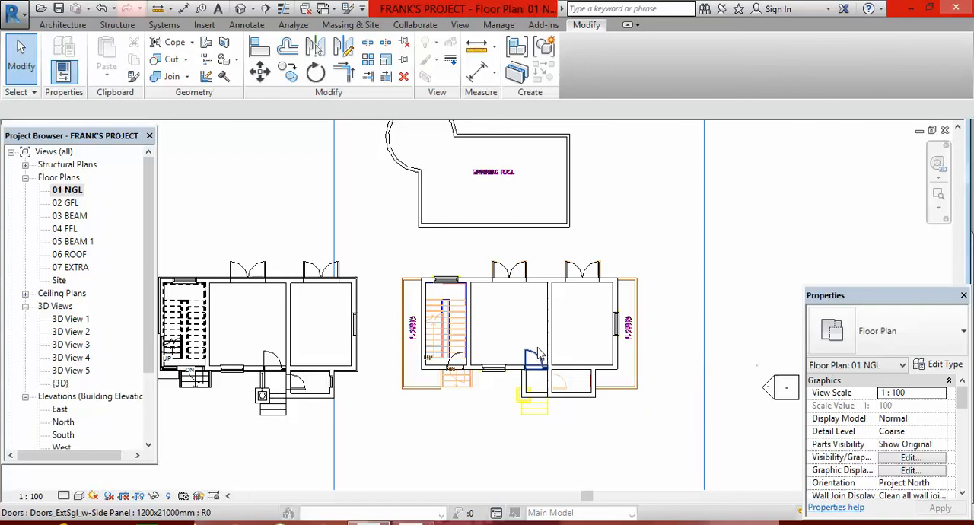
scroll(535, 302, "up", 1)
scroll(445, 334, "down", 1)
scroll(440, 323, "up", 2)
scroll(437, 316, "down", 2)
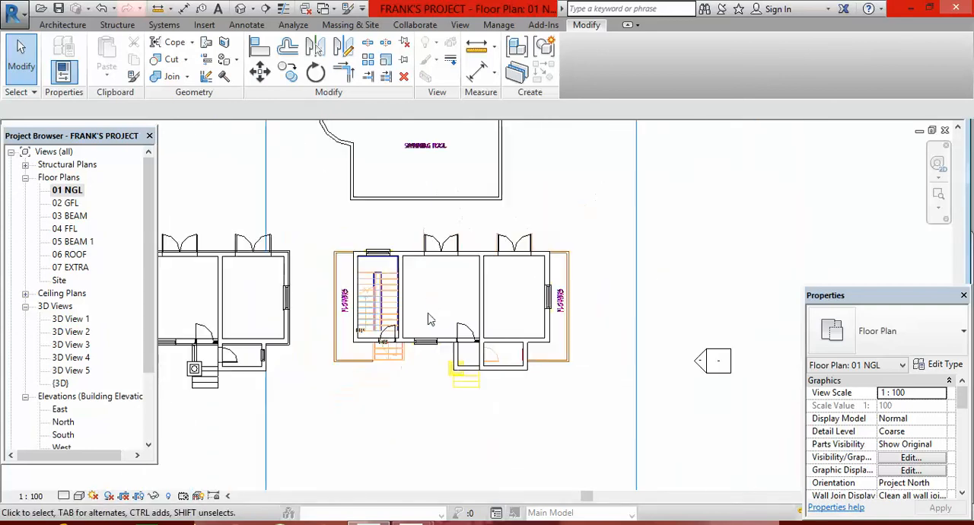
scroll(544, 366, "down", 2)
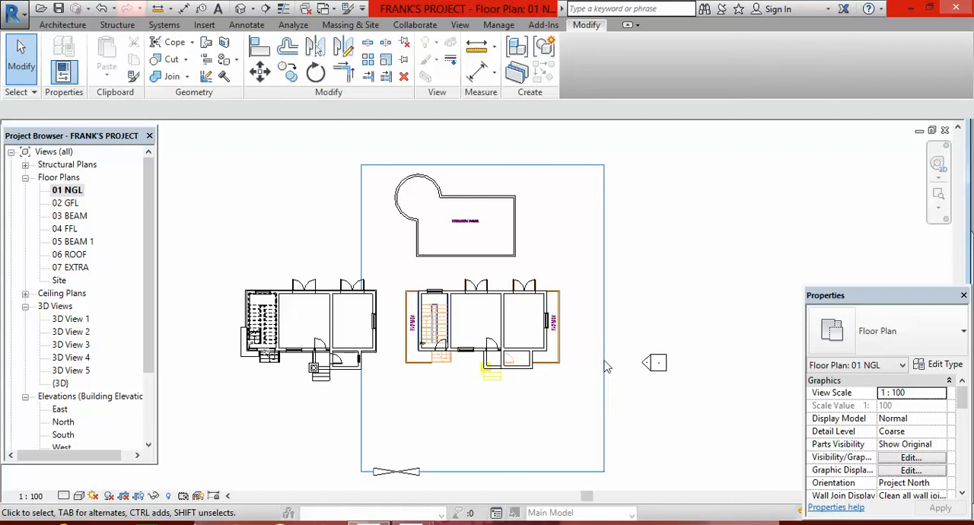
scroll(643, 367, "down", 1)
scroll(527, 363, "up", 2)
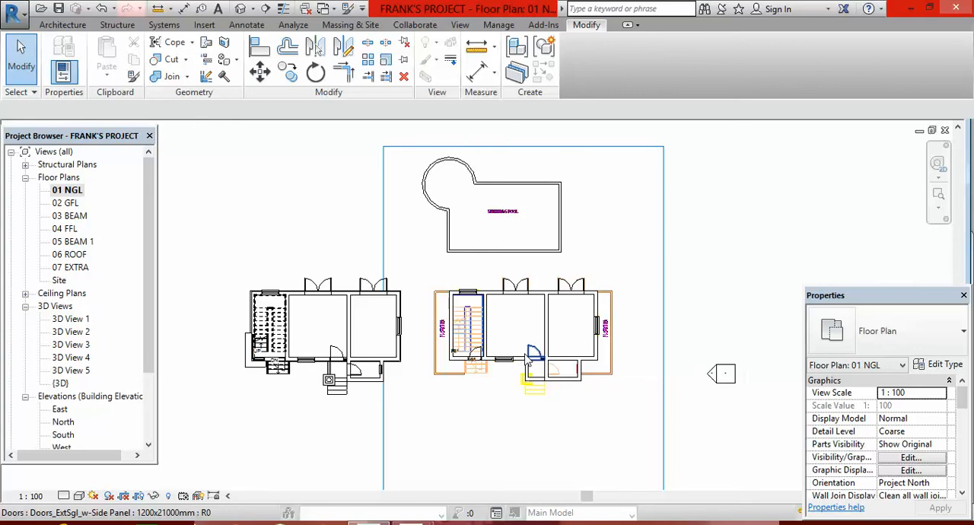
scroll(527, 363, "down", 3)
scroll(571, 383, "up", 2)
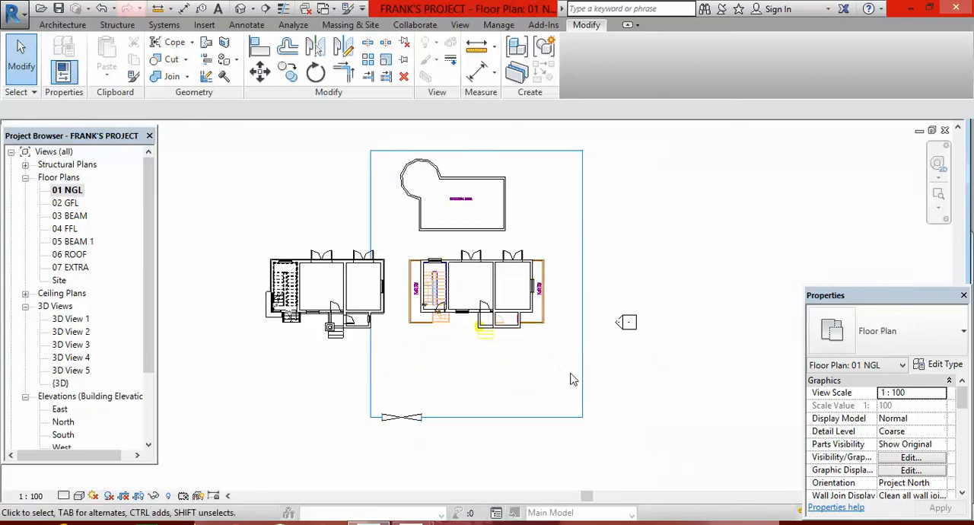